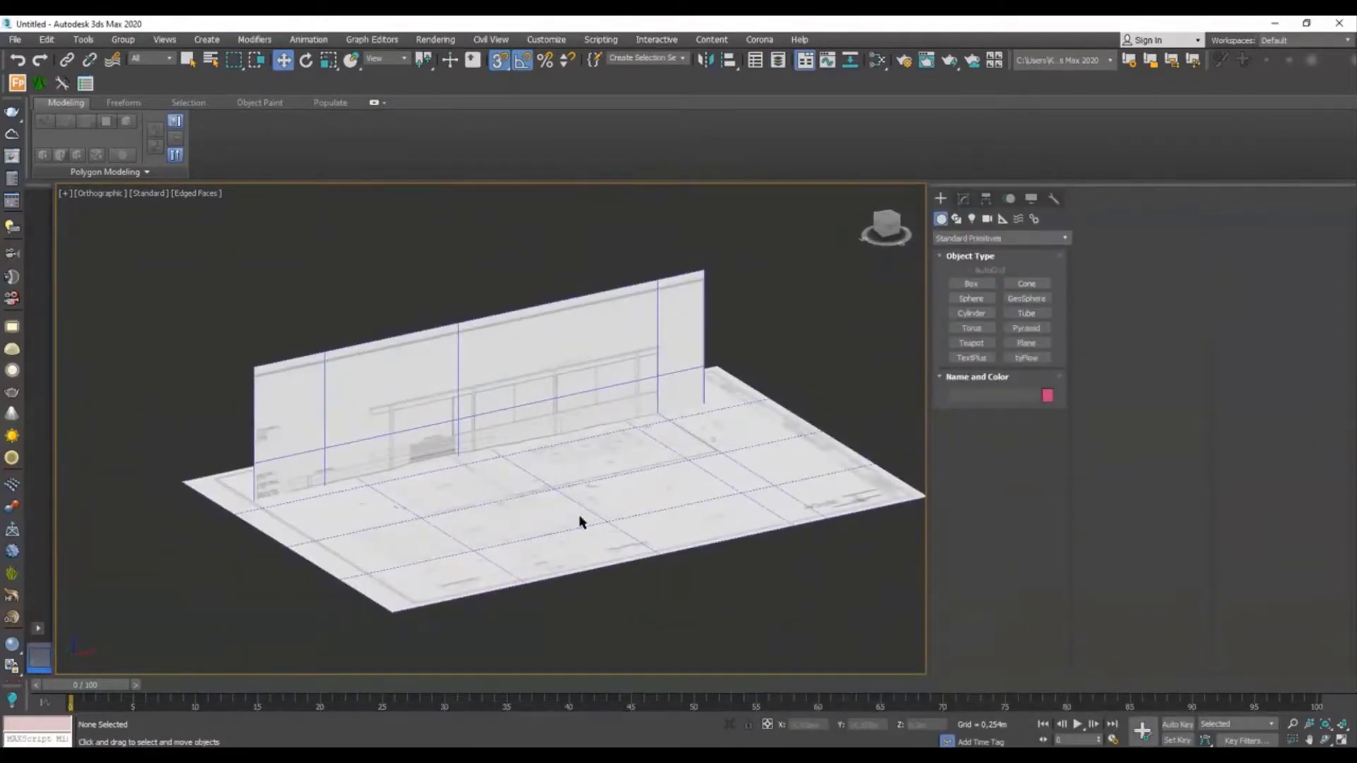
Save the scene as CASA 01.
key("ctrl+s")
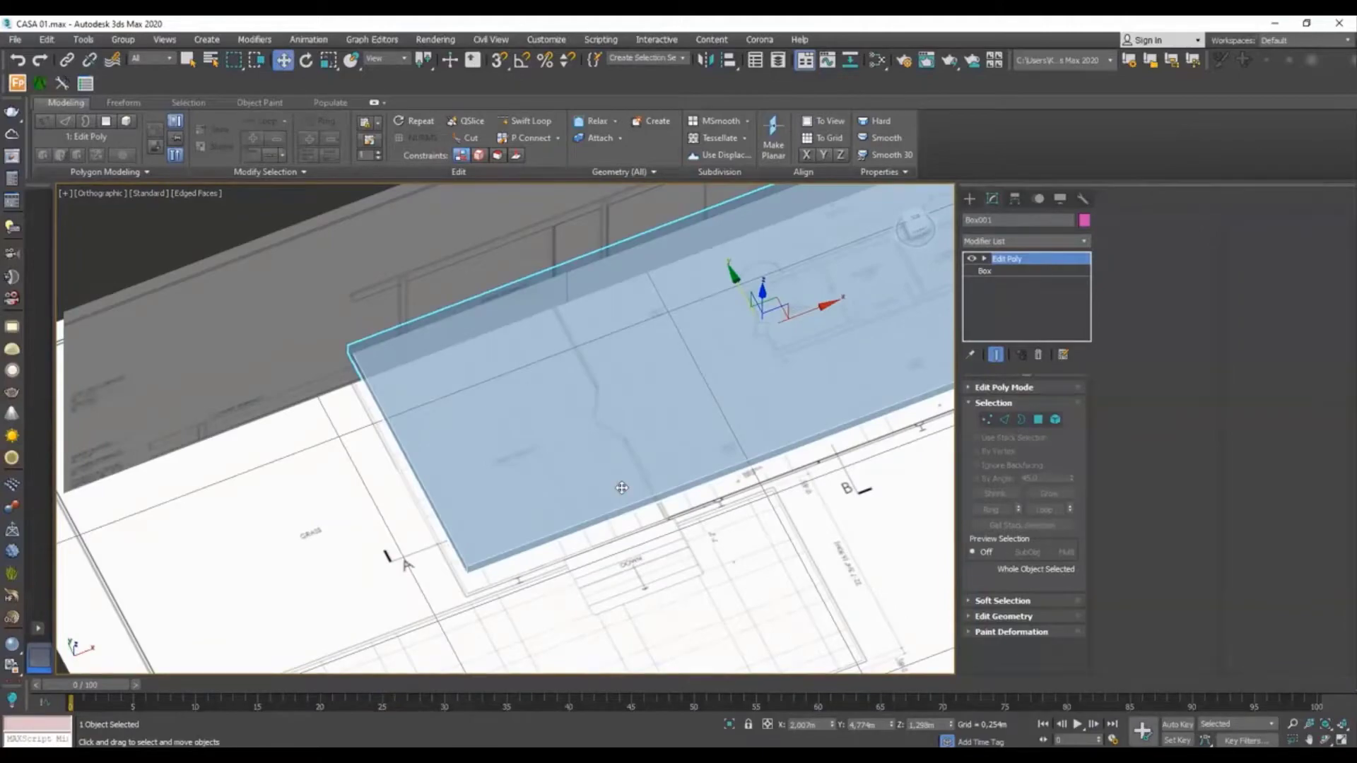
middle_click_drag(621, 488, 692, 402, "alt")
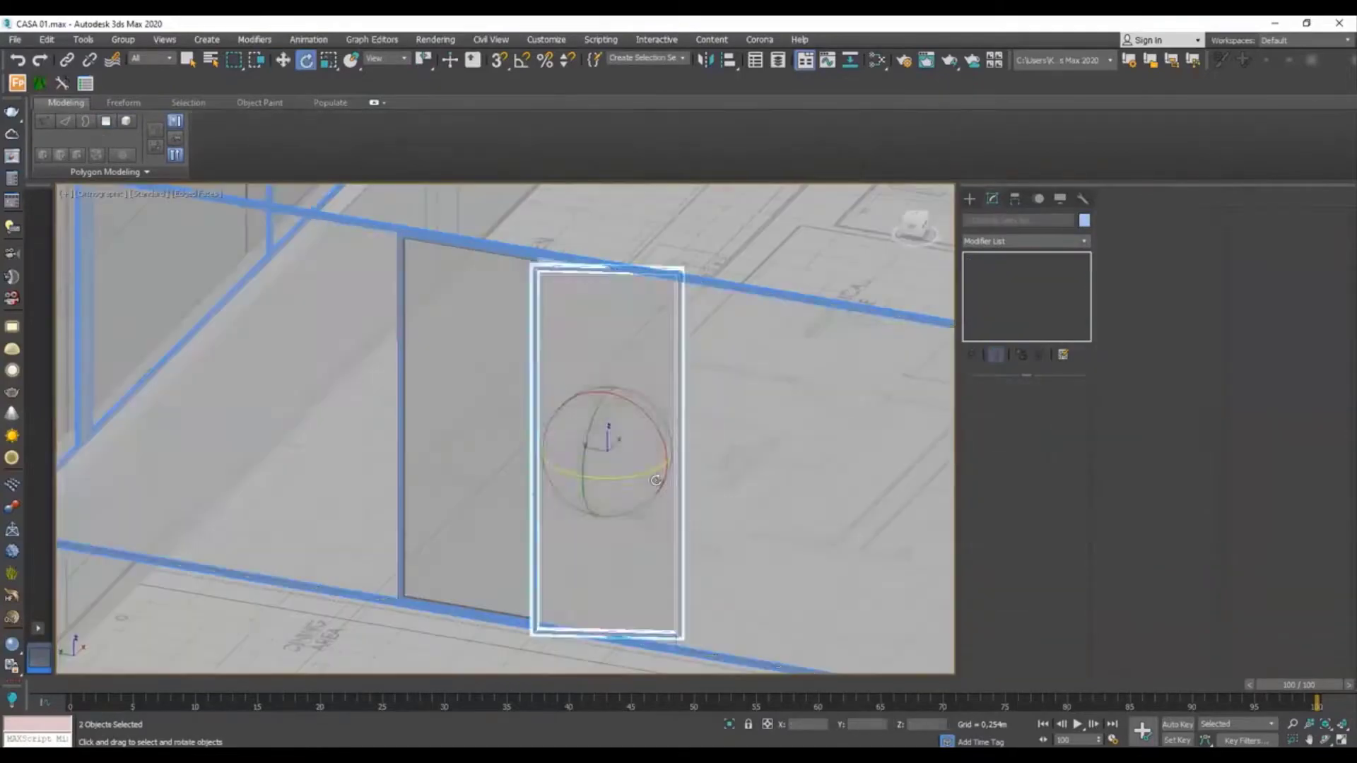
key("4")
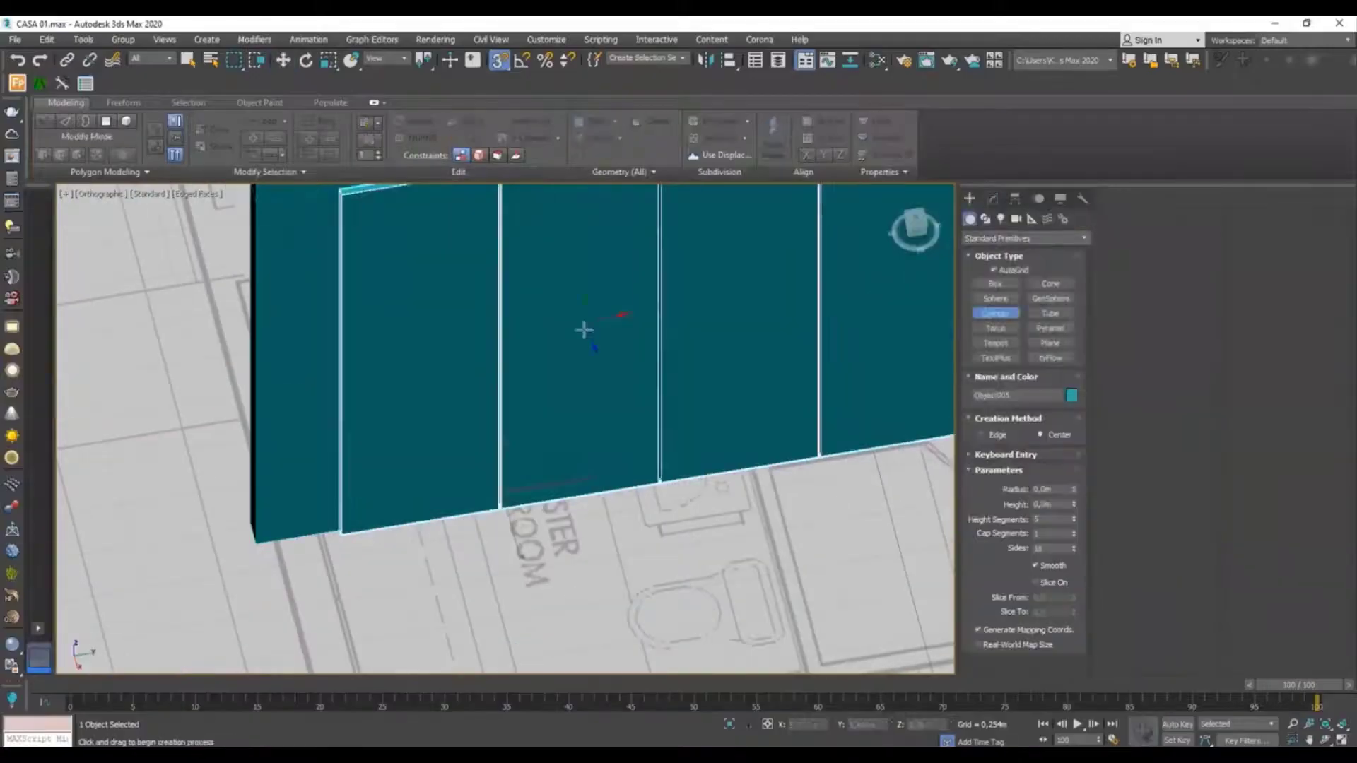
key("r")
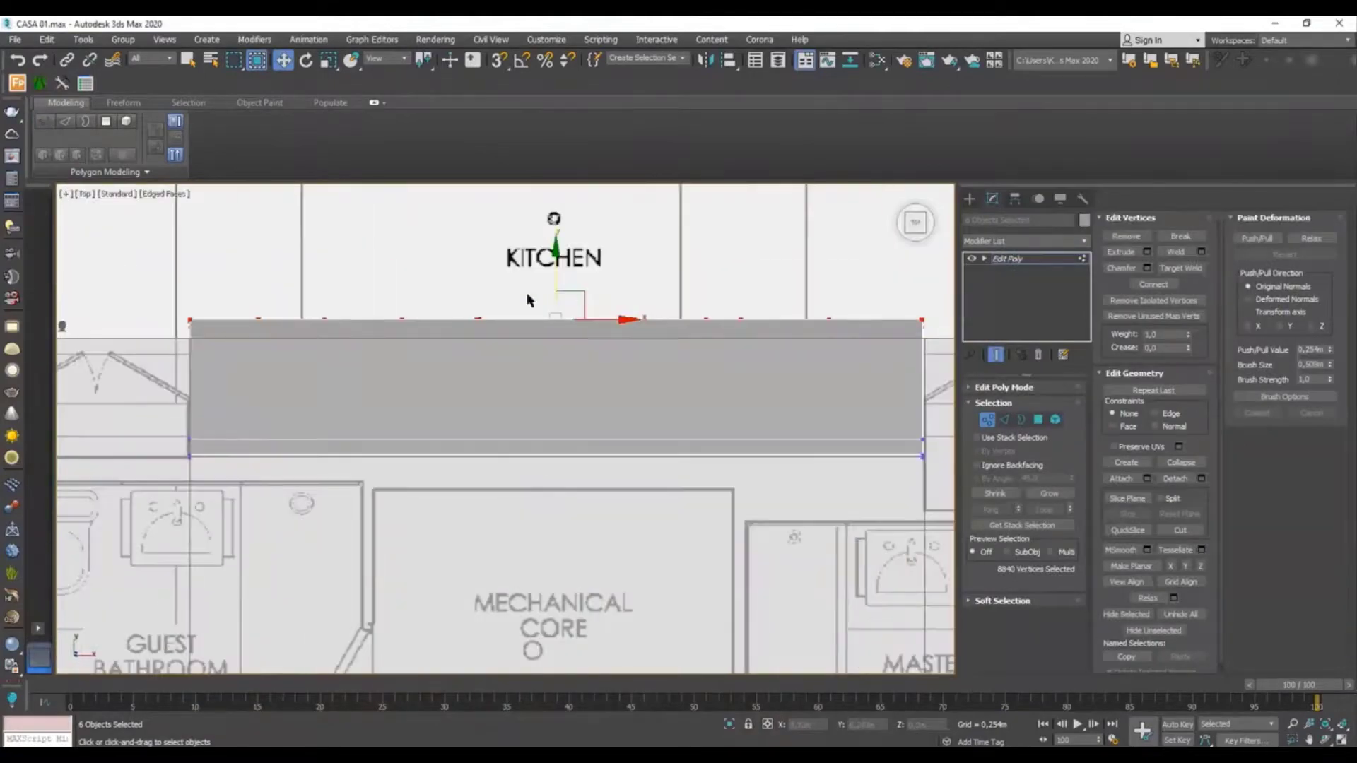
middle_click_drag(605, 378, 602, 437)
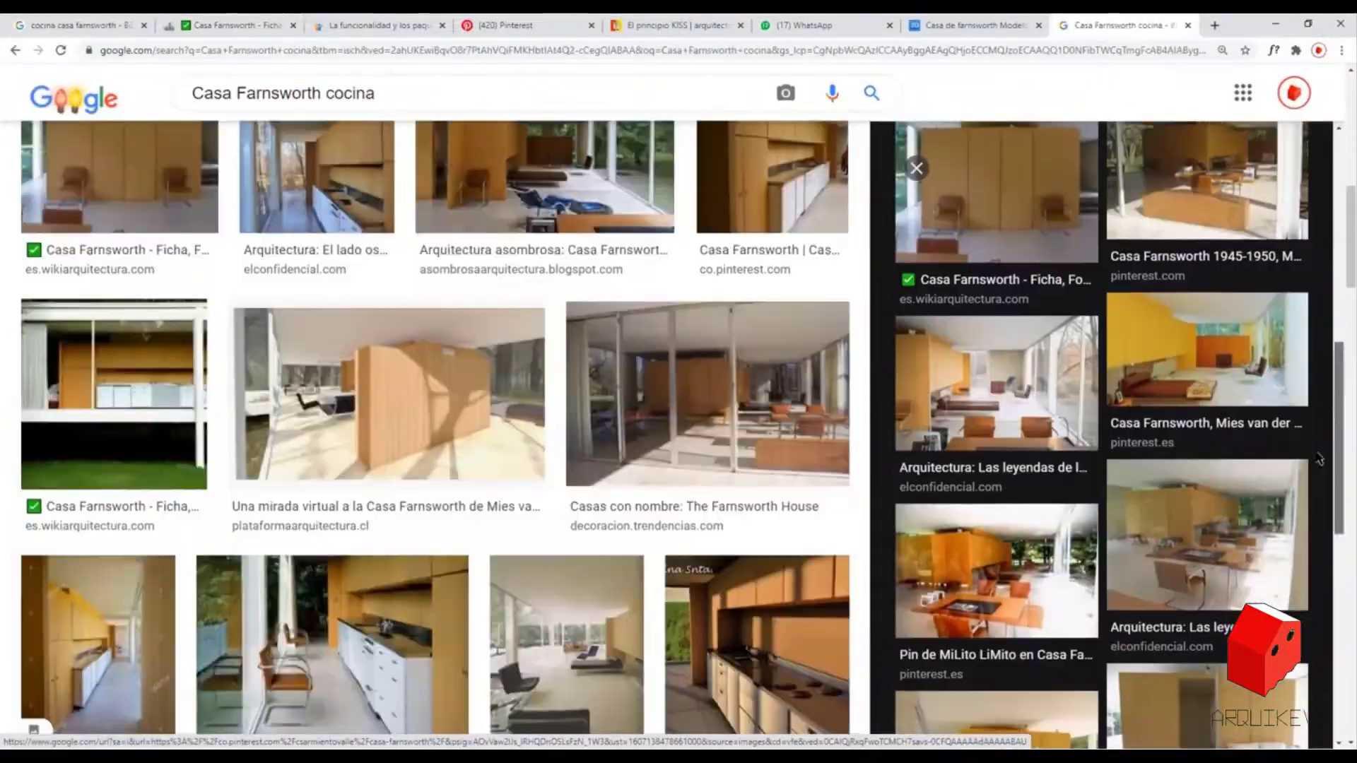
Switch to the browser to examine Casa Farnsworth kitchen reference images and the forum thread on helix spline interpolation.
left_click(399, 390)
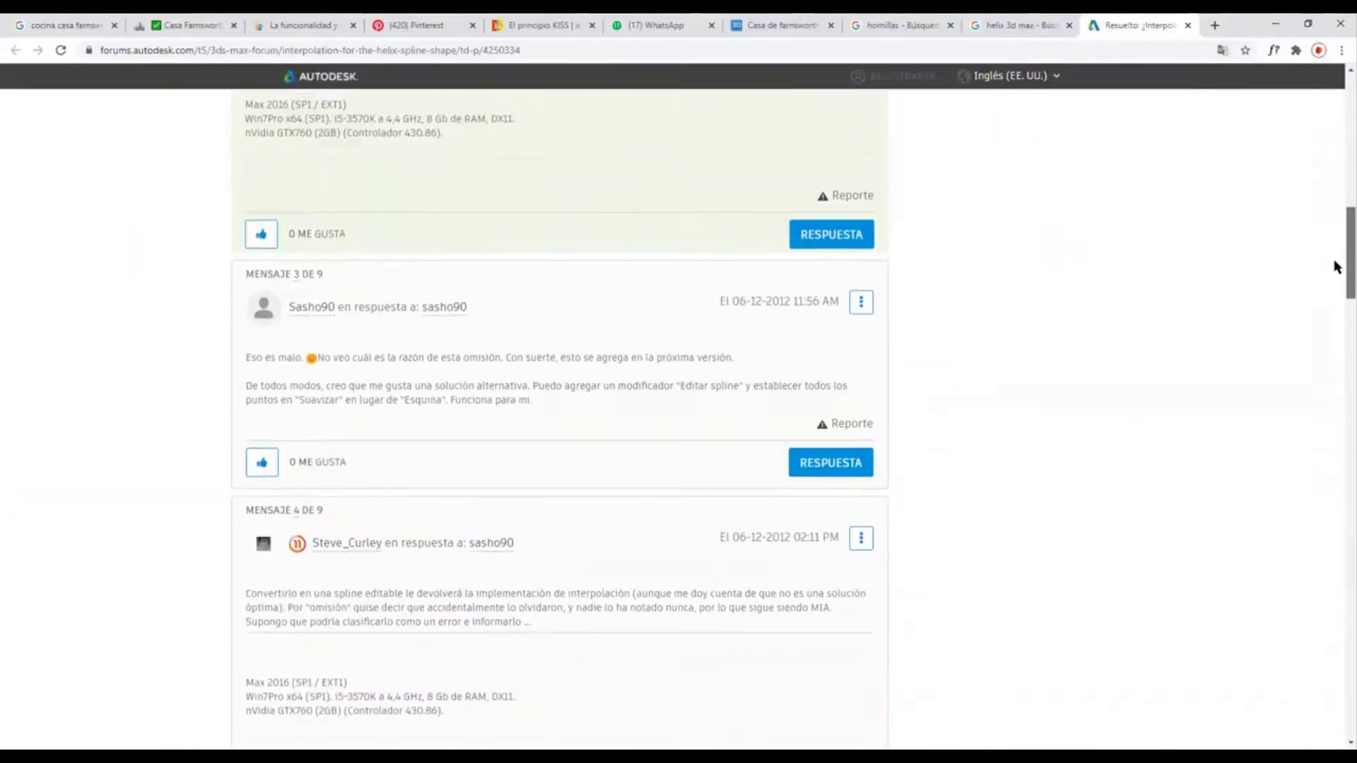
scroll(1333, 282, "down", 10)
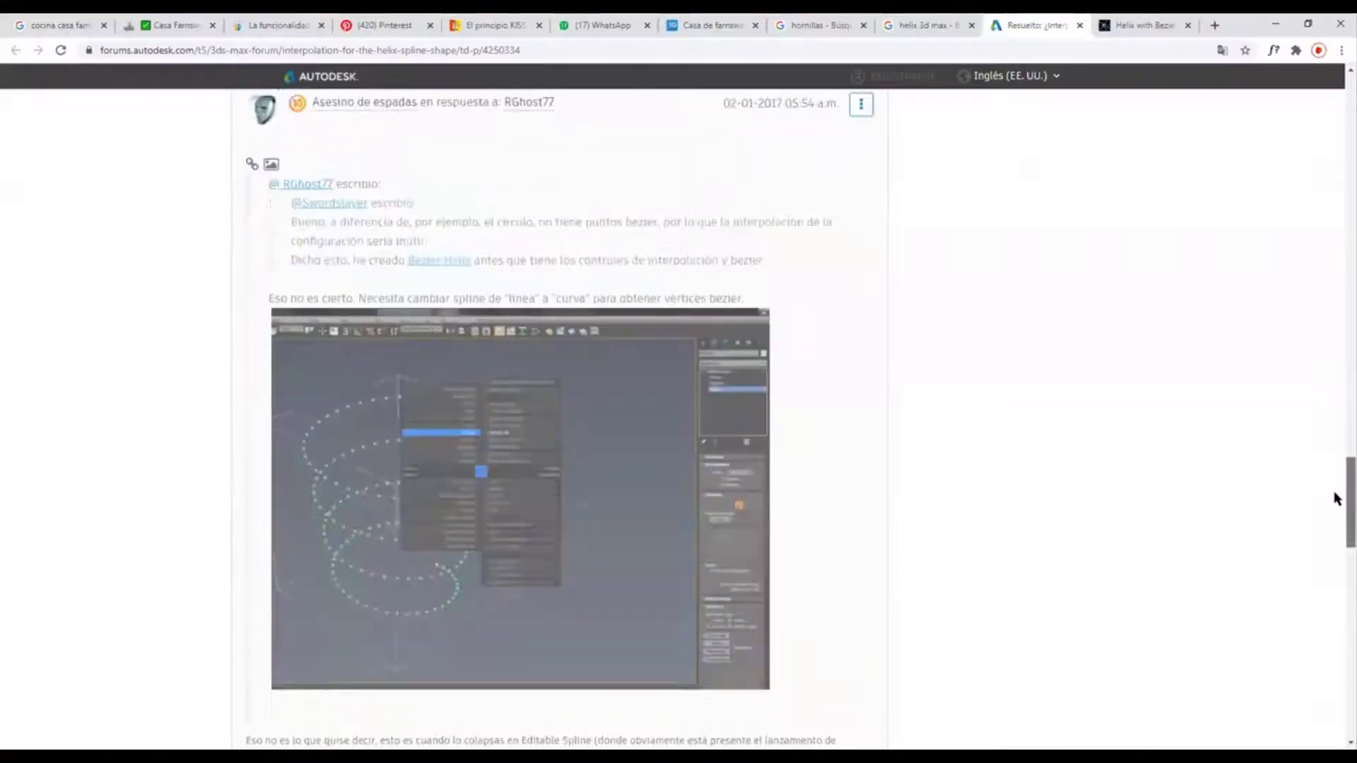
scroll(537, 424, "down", 5)
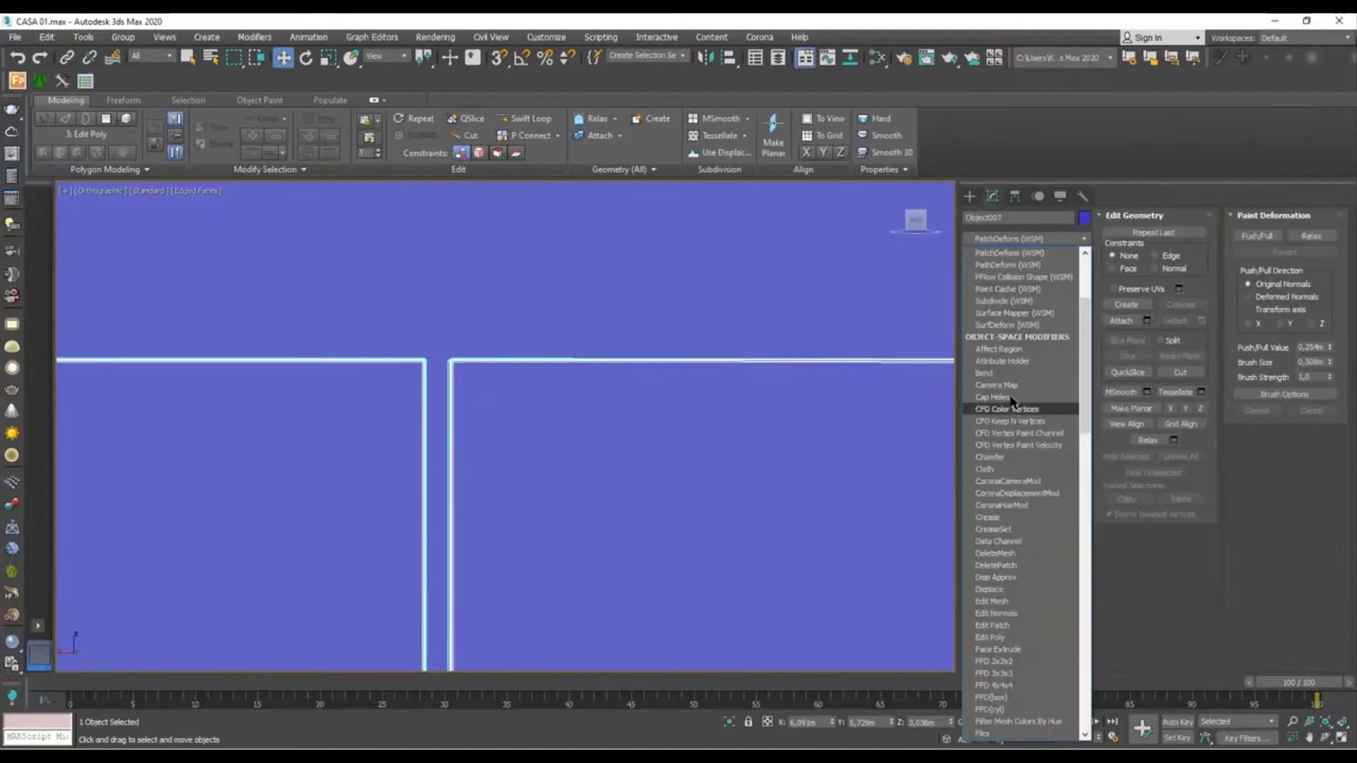
left_click(1067, 396)
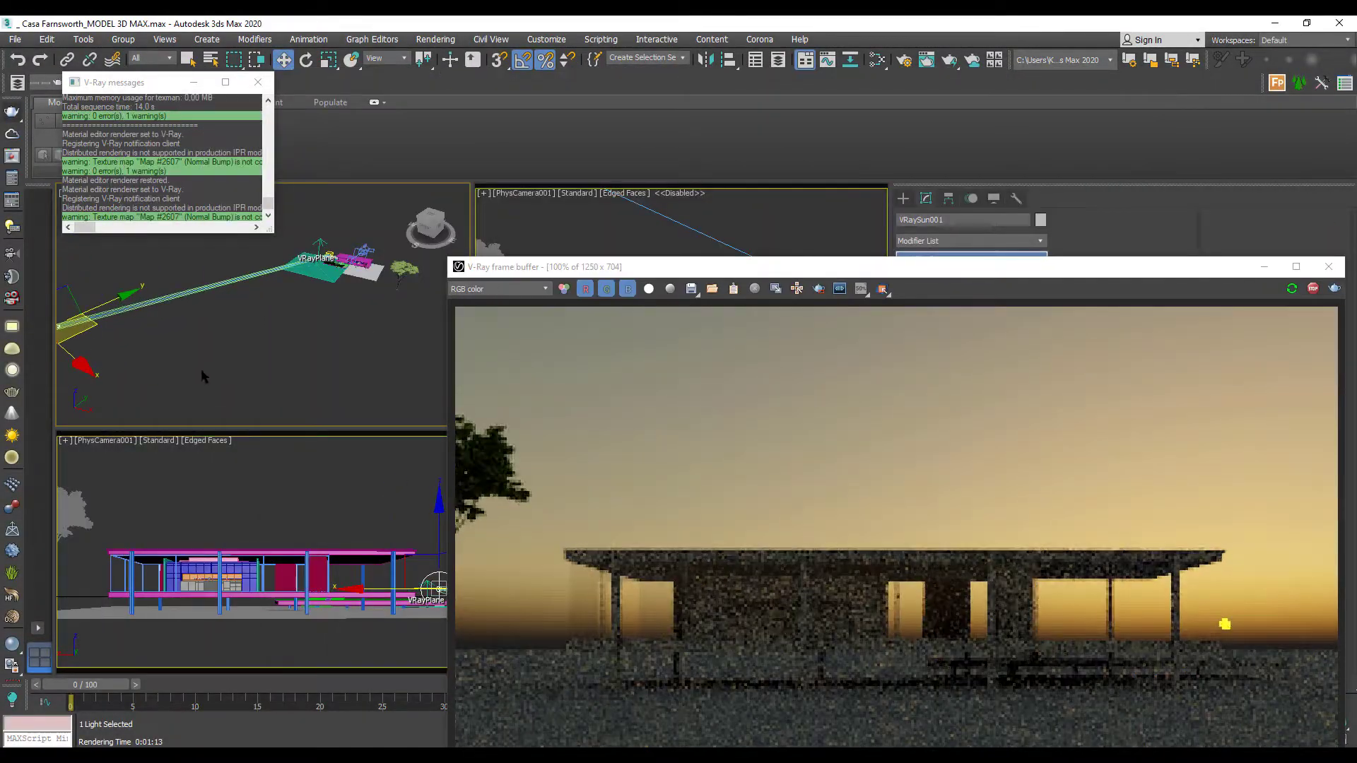
Adjust the render's bloom/glare effect to size about 30, bloom 0.78 and intensity 4.62.
left_click_drag(678, 267, 486, 161)
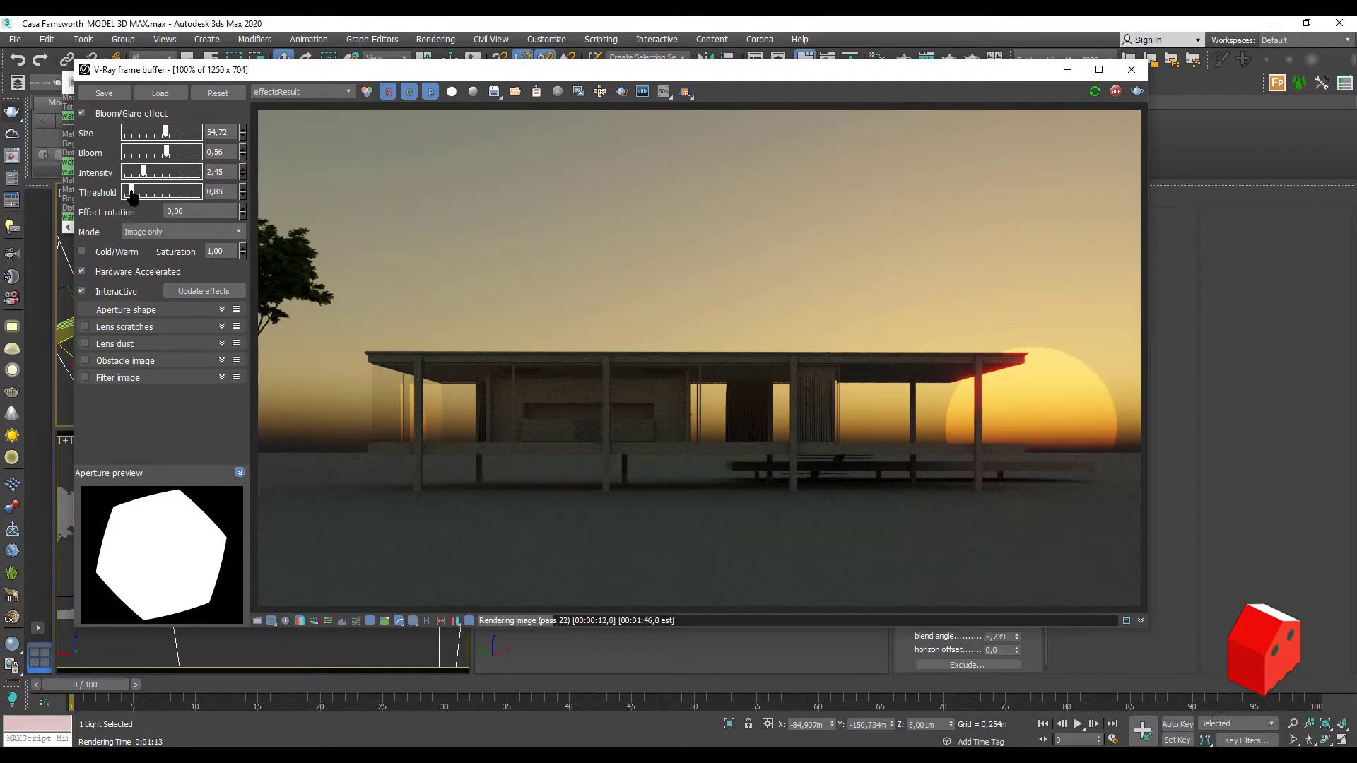
left_click_drag(167, 175, 186, 157)
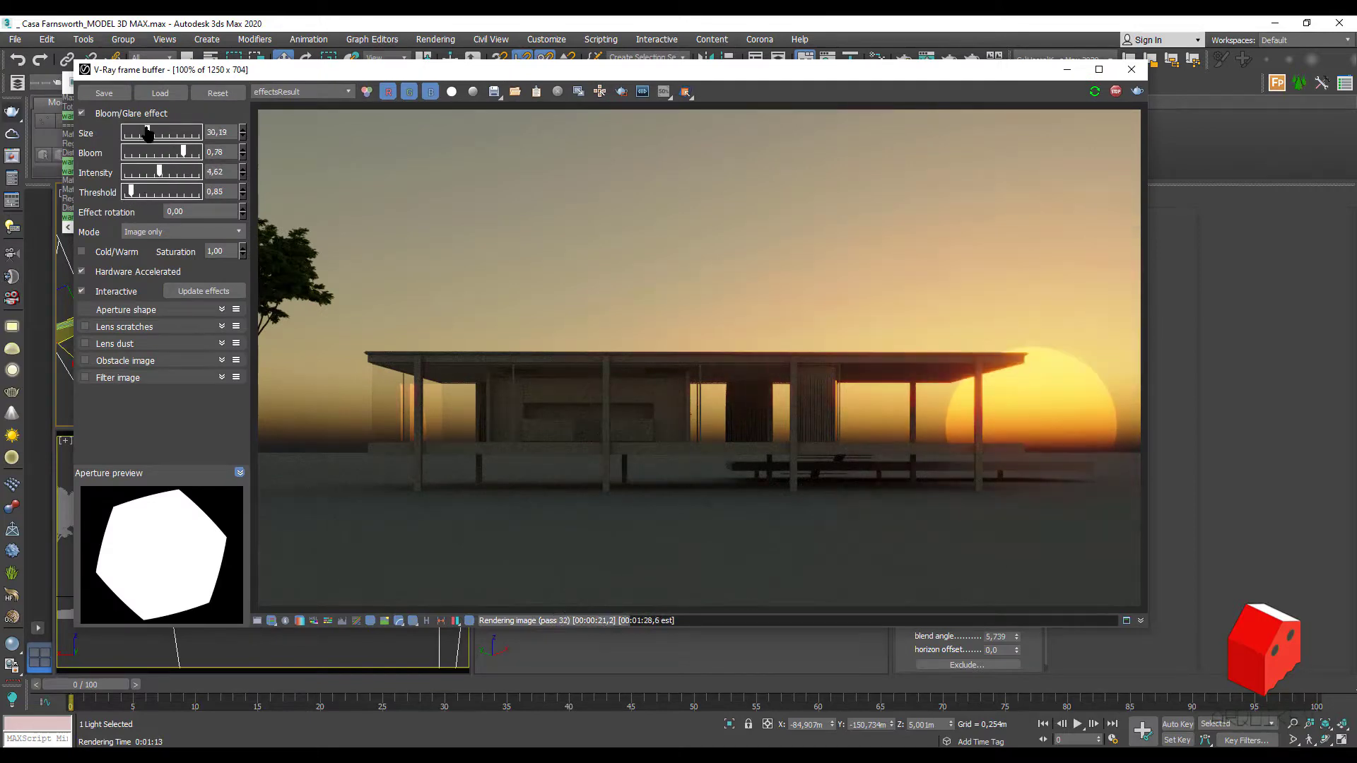
left_click_drag(515, 73, 434, 80)
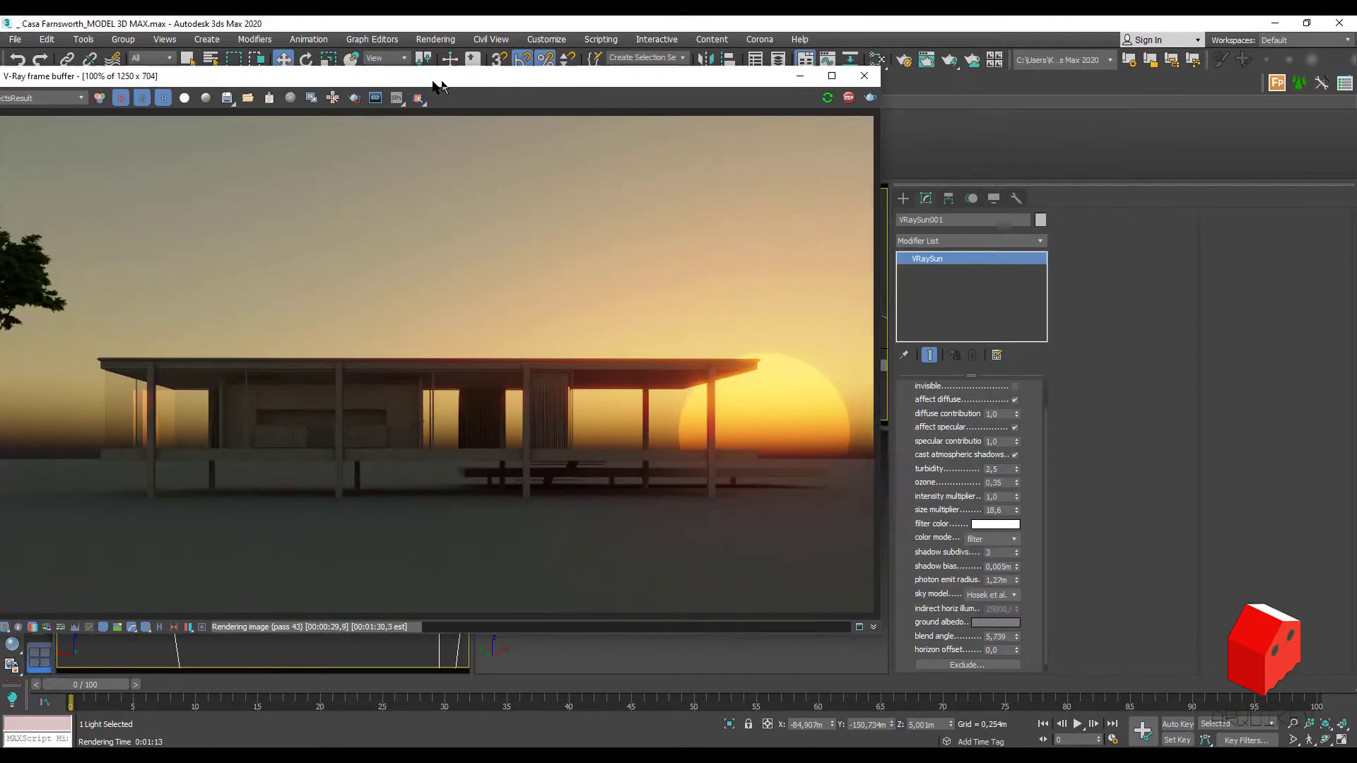
Shift the tree beside the house slightly and scale it up.
left_click_drag(596, 83, 1221, 428)
left_click(396, 267)
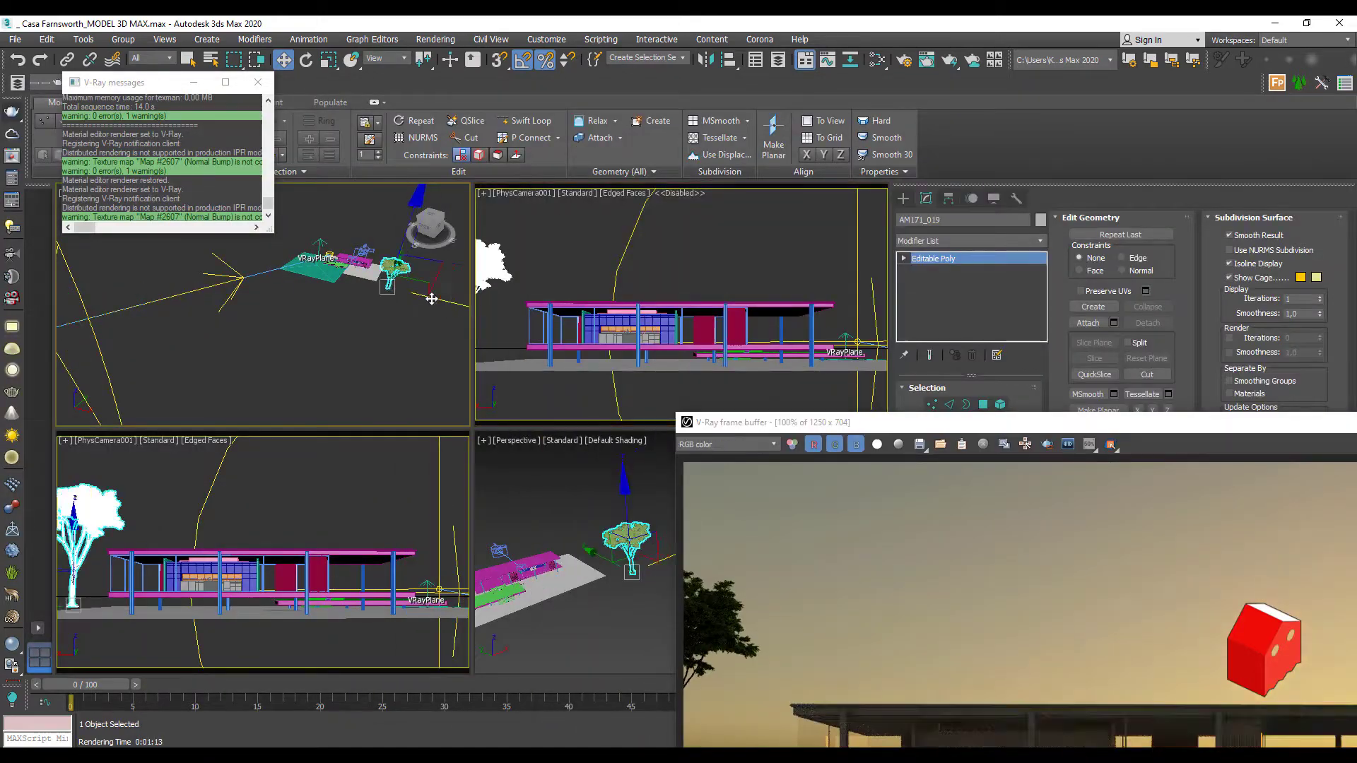
mouse_move(431, 298)
left_mouse_down()
mouse_move(408, 294)
mouse_move(440, 300)
left_mouse_up()
left_click_drag(706, 418, 685, 88)
middle_click_drag(639, 567, 590, 567)
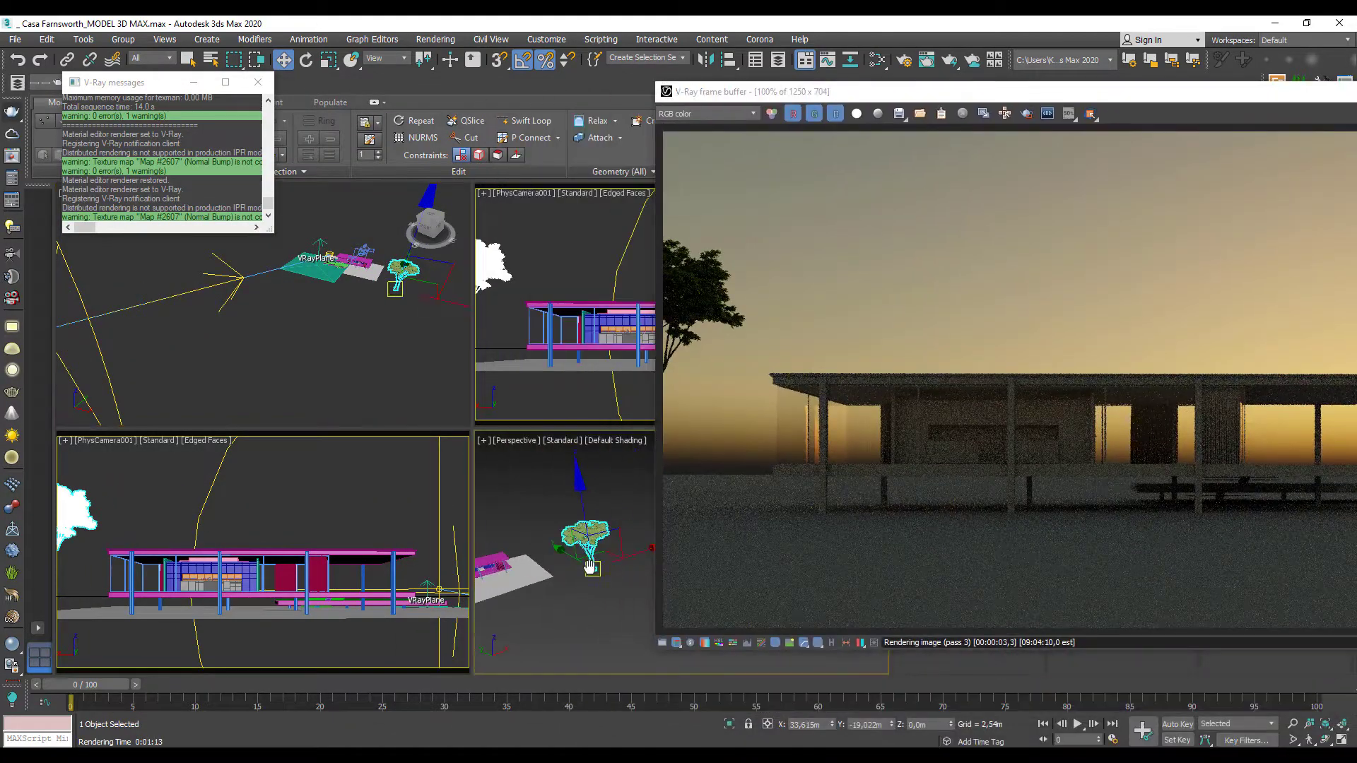
key("r")
left_click_drag(590, 565, 589, 523)
Copy the enlarged tree to the opposite side of the house, near the setting sun.
left_click_drag(777, 96, 884, 193)
left_click_drag(440, 302, 332, 282, "shift")
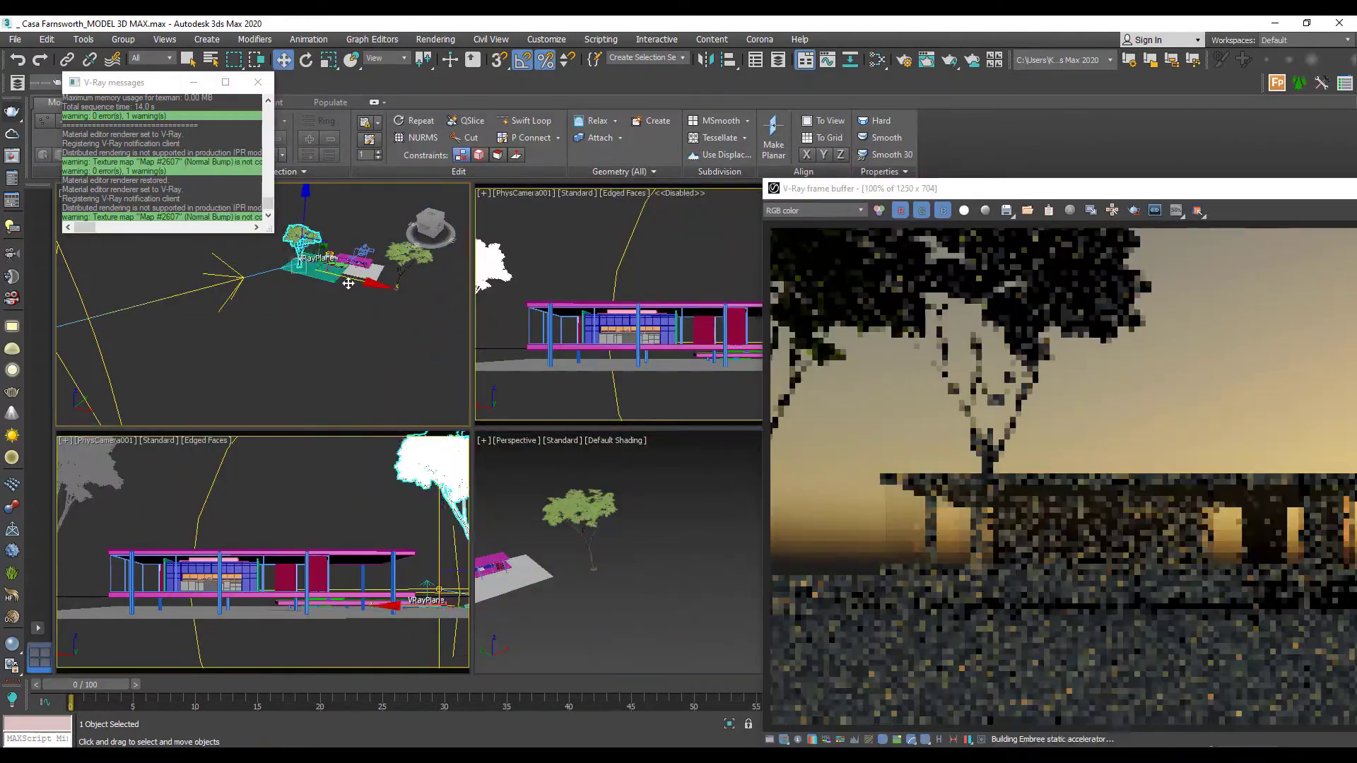
left_click(654, 446)
left_click_drag(874, 196, 409, 166)
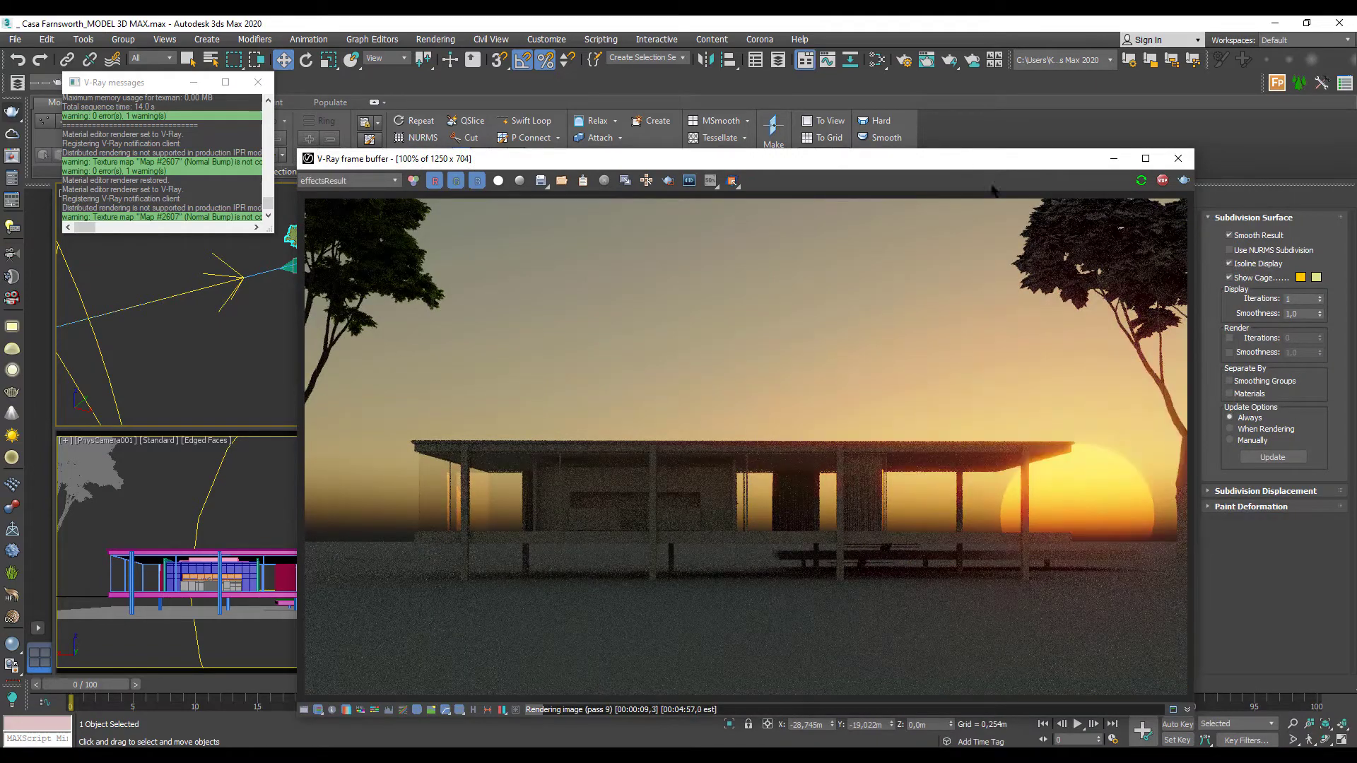
Exclude the copied tree AM171_020 from the override material in the V-Ray global switches.
left_click_drag(932, 162, 1066, 565)
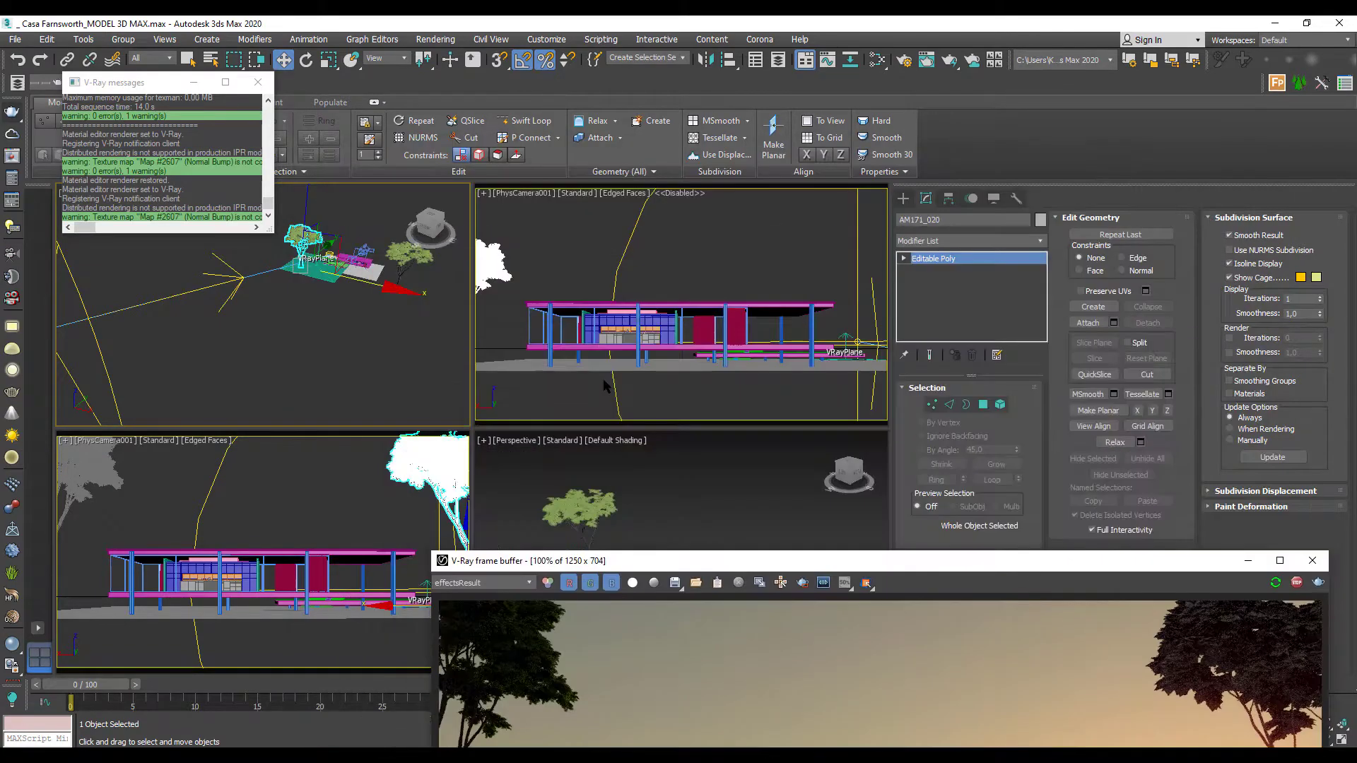
left_click(904, 59)
left_click(292, 397)
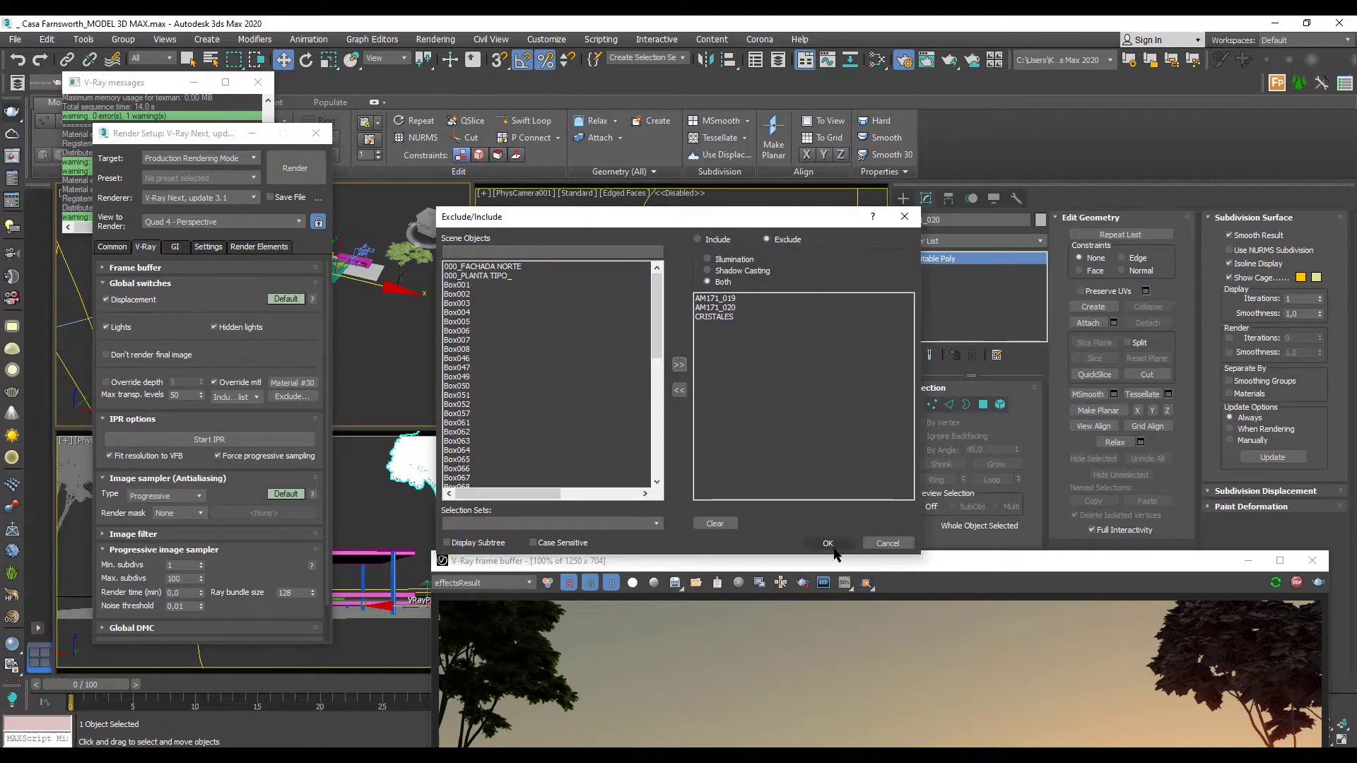
left_click(831, 546)
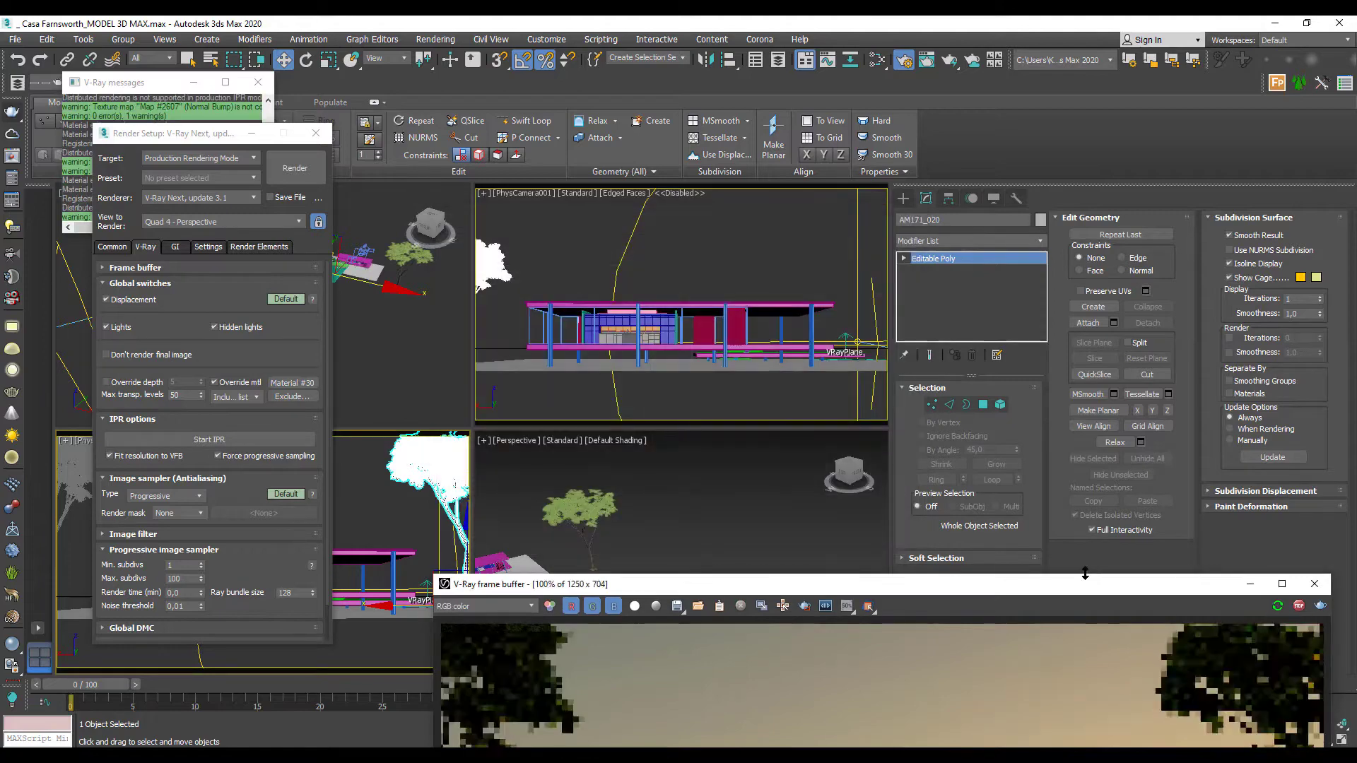
Move the copied tree to about X -19.4 m, Y 0.3 m, so that it frames the sun side of the camera view.
left_click_drag(1084, 584, 876, 175)
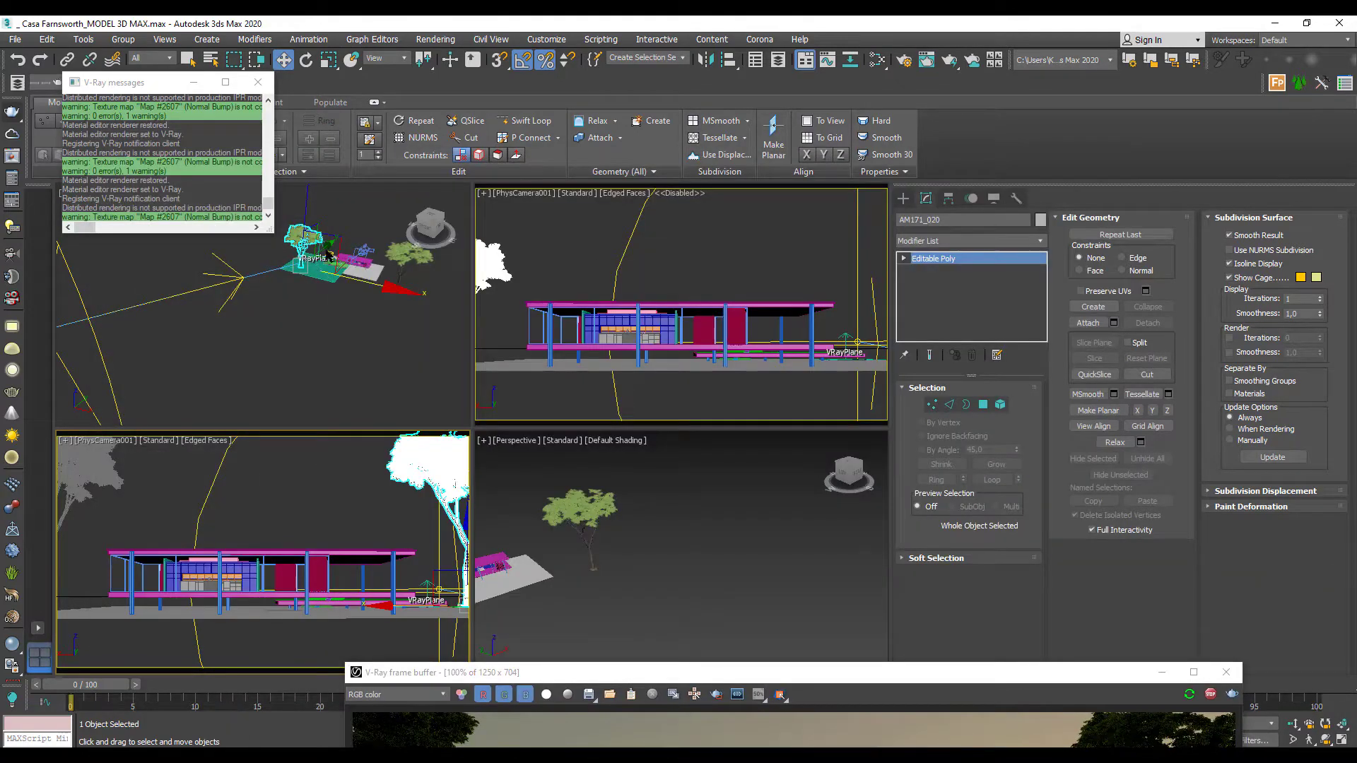
left_click_drag(332, 233, 367, 272)
left_click(735, 586)
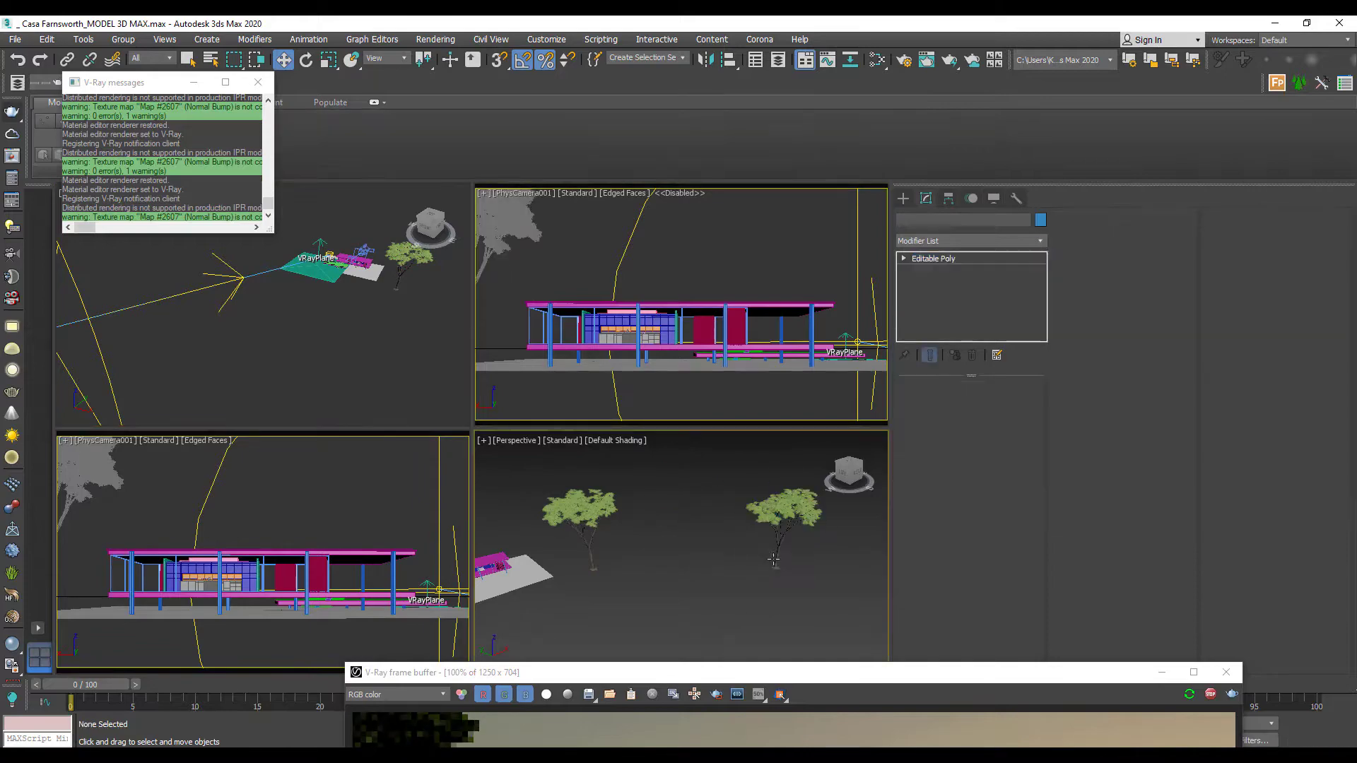
left_click_drag(775, 554, 525, 581)
key("shift+q")
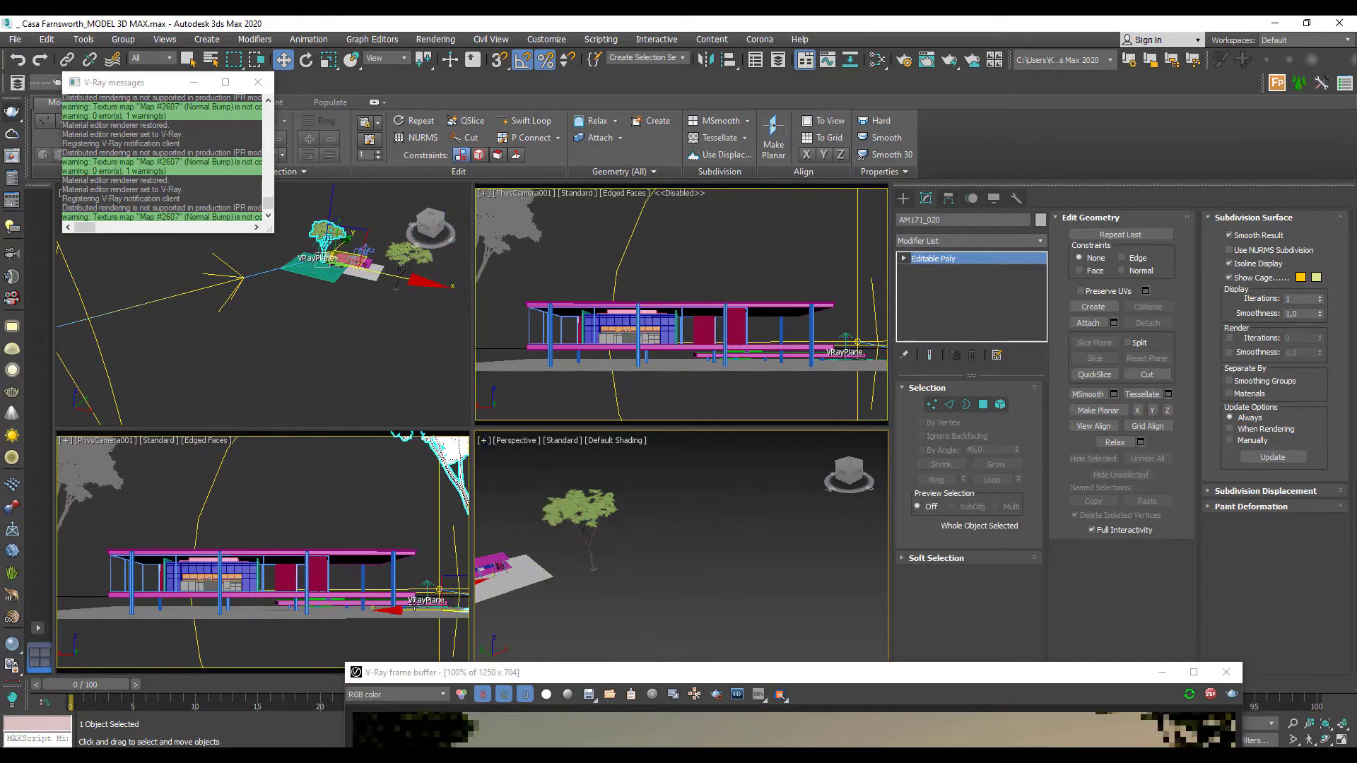
left_click_drag(593, 674, 473, 140)
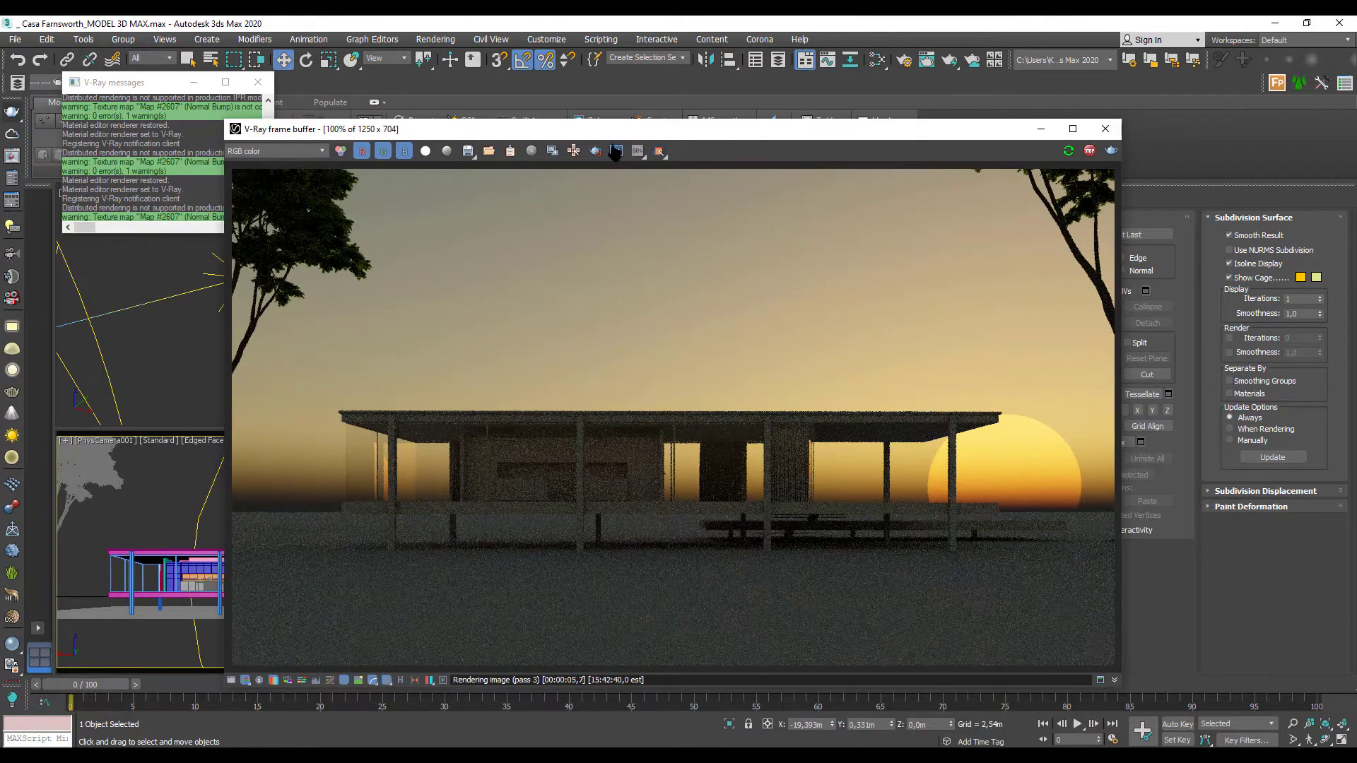
mouse_move(626, 129)
left_mouse_down()
mouse_move(443, 106)
mouse_move(603, 112)
mouse_move(590, 121)
mouse_move(600, 138)
left_mouse_up()
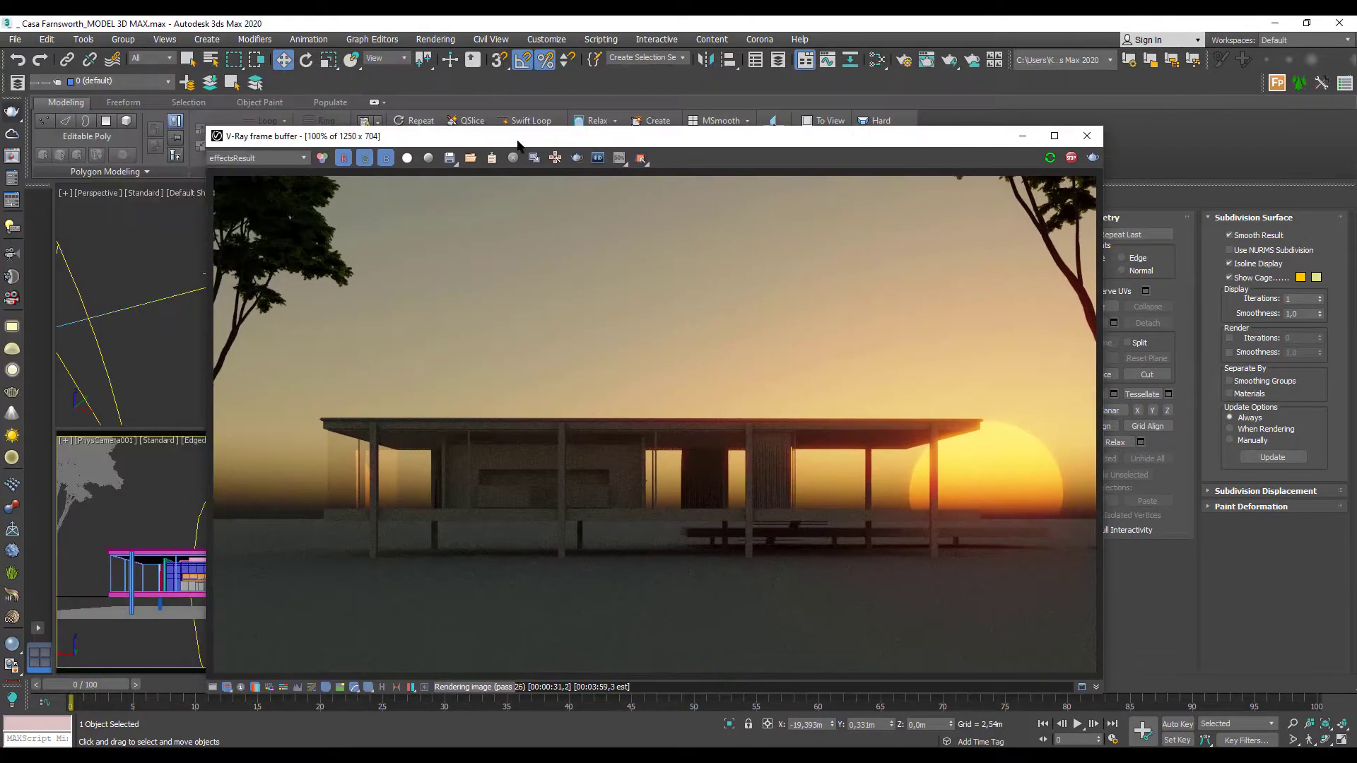
Reduce the VRaySun's size multiplier to 16.74 and its photon emit radius to 0.597 m.
left_click_drag(517, 145, 462, 123)
scroll(1012, 505, "down", 3)
left_click_drag(1016, 571, 1019, 543)
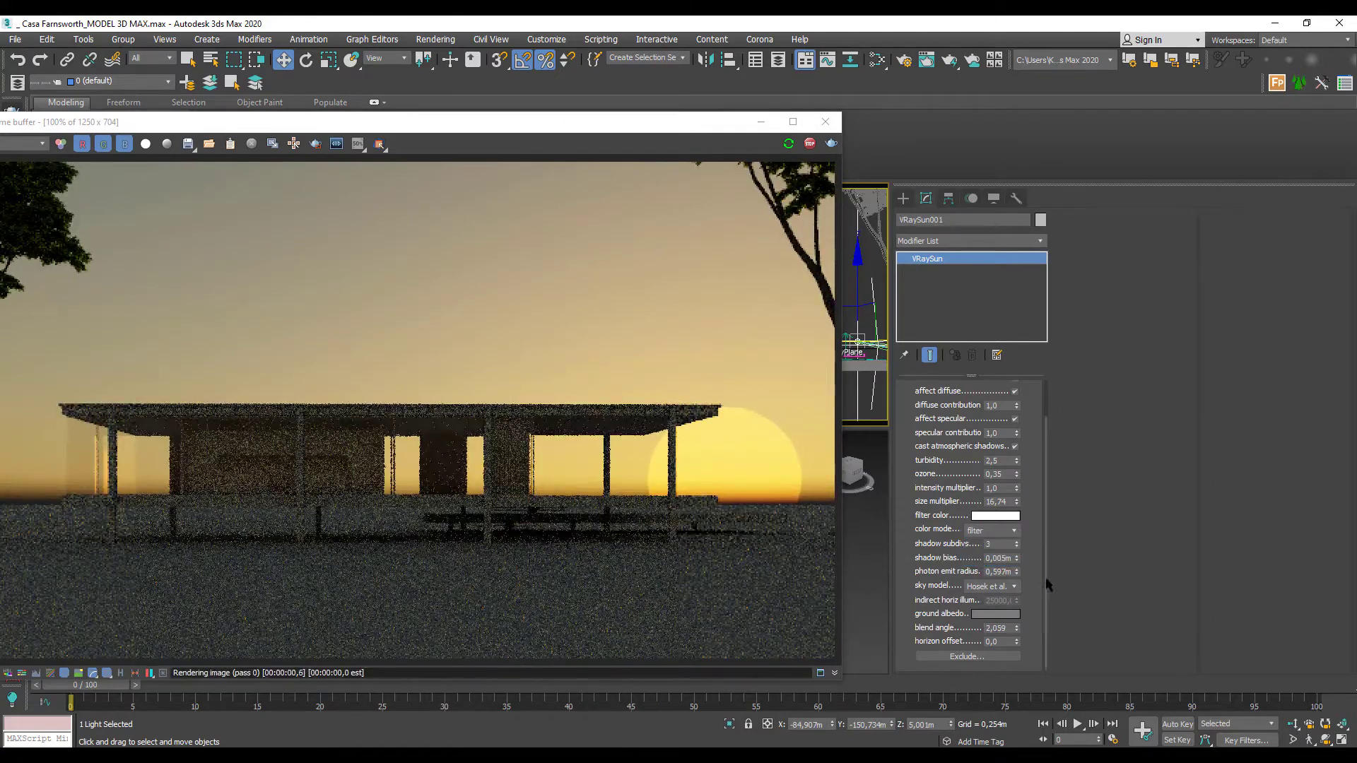
Set the VRaySun's blend angle to about 3.66 and its horizon offset to 1.03, then check the updated render.
left_click_drag(373, 122, 457, 81)
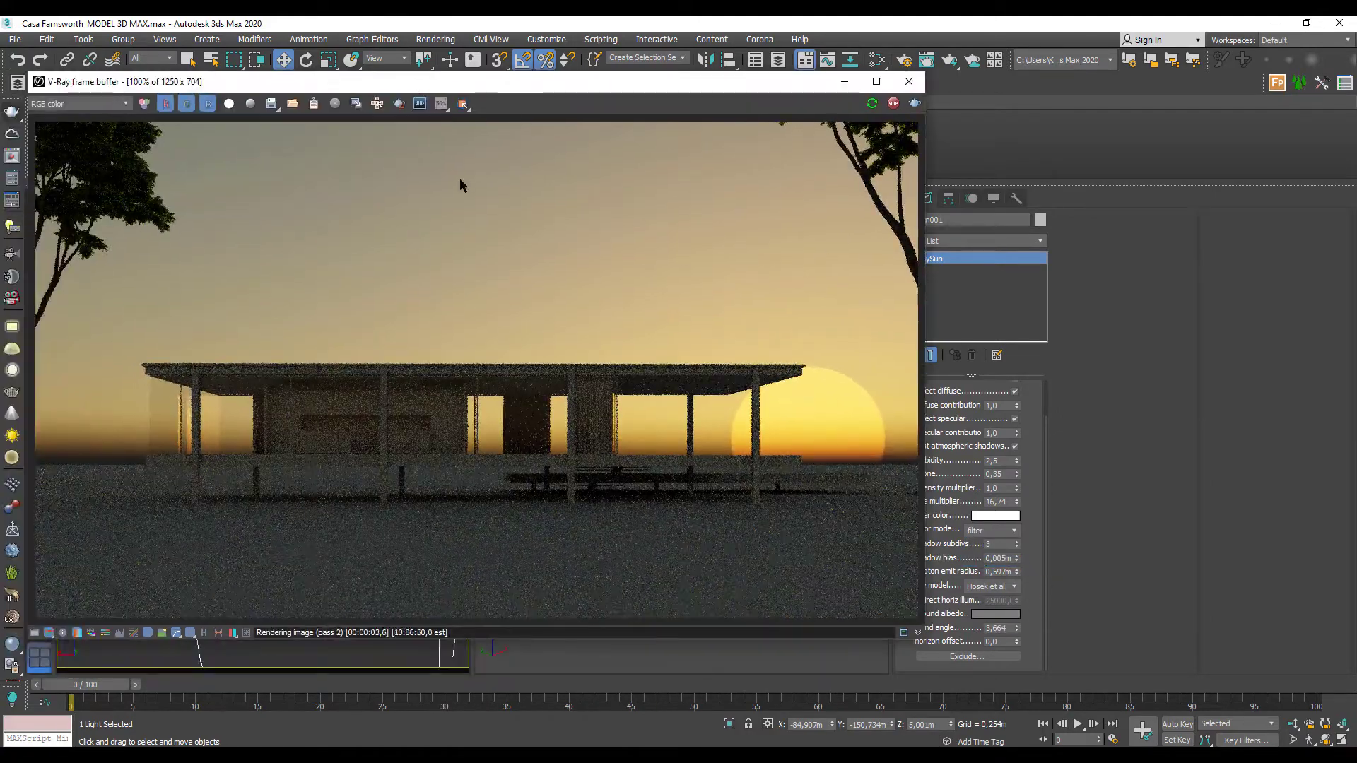
left_click_drag(1016, 628, 977, 604)
left_click_drag(747, 86, 1089, 83)
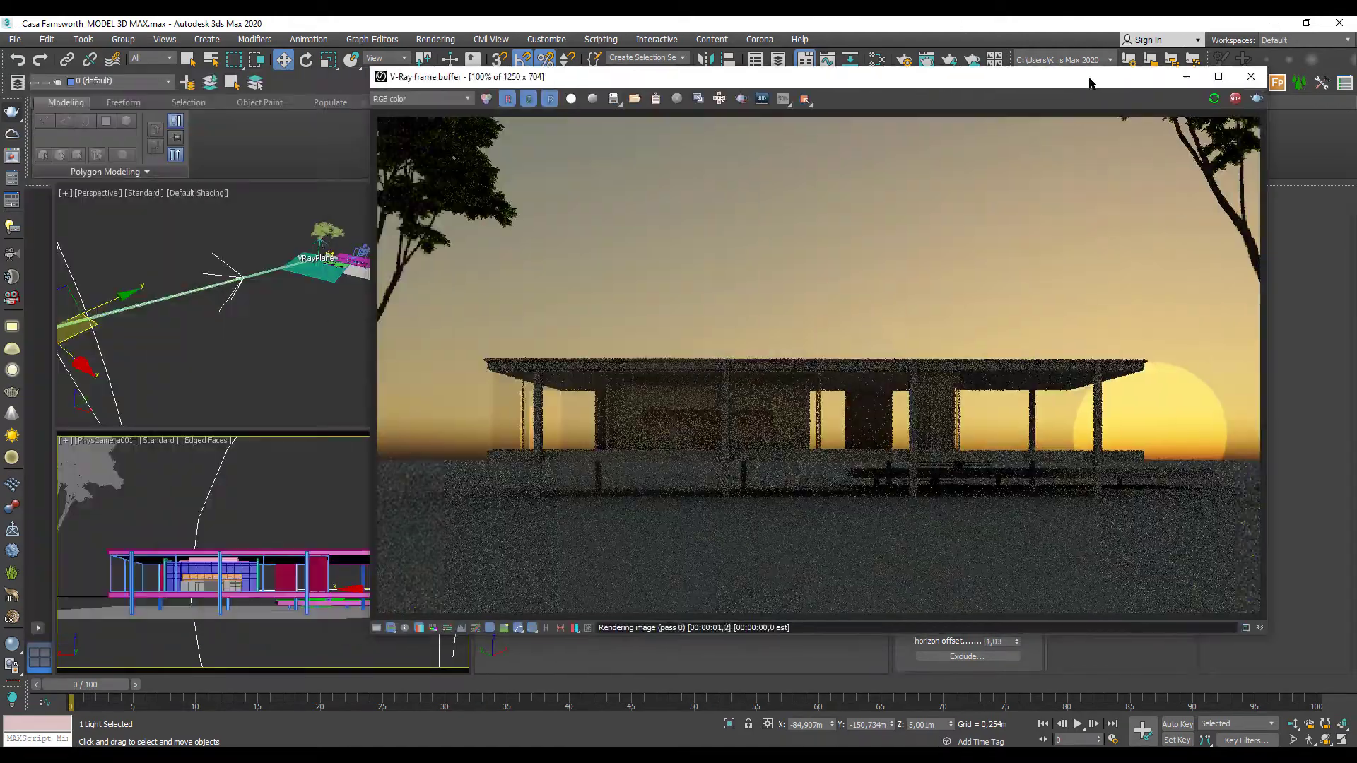
left_click_drag(705, 82, 858, 93)
left_click(327, 461)
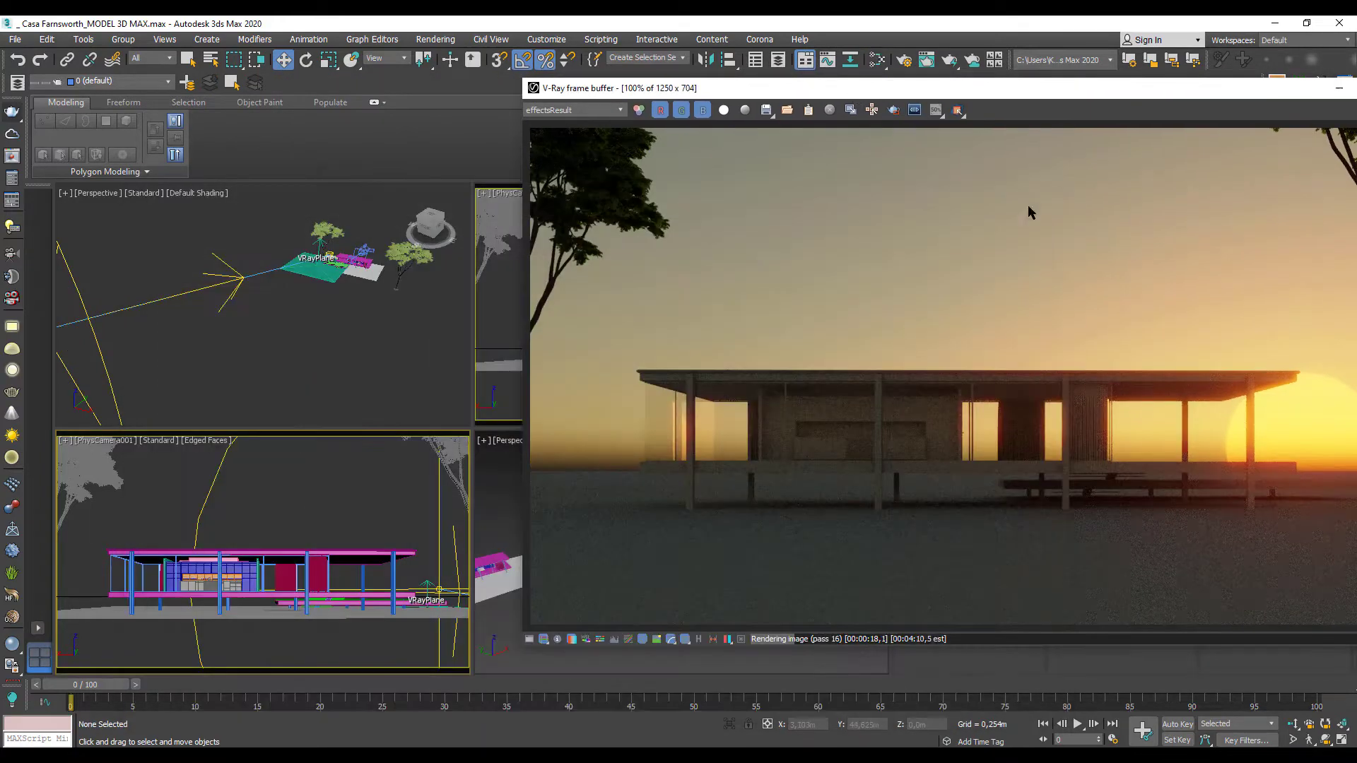
left_click_drag(670, 89, 510, 79)
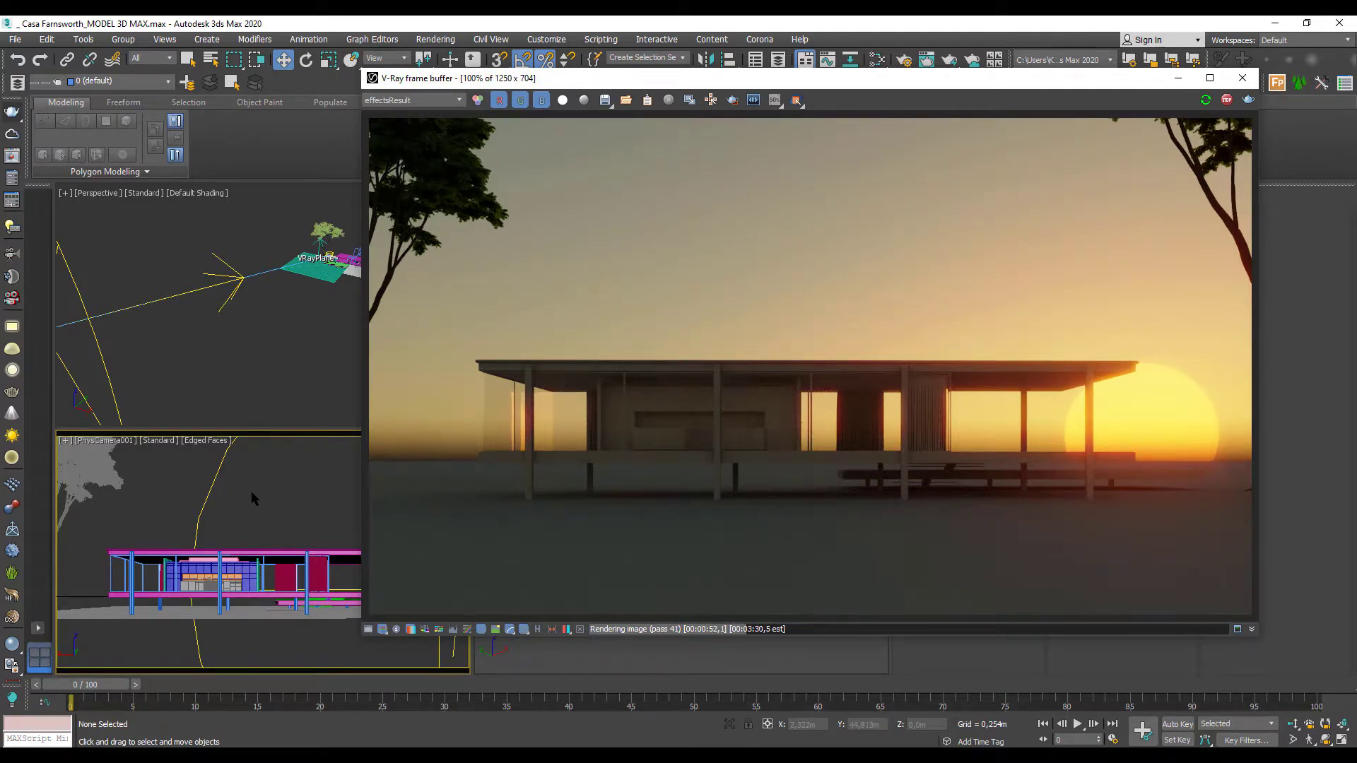
Add a VRayEnvironmentFog atmospheric effect to the scene's environment.
key("m")
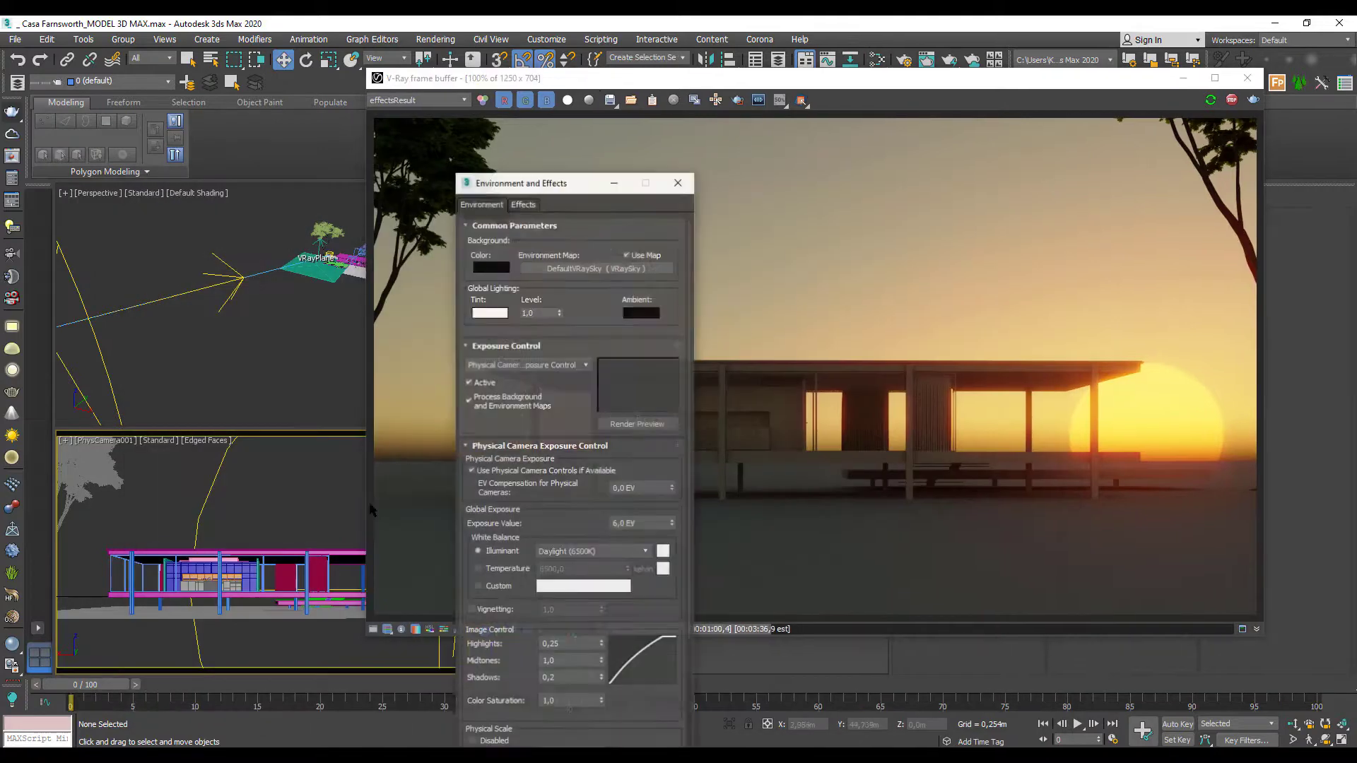
left_click(646, 405)
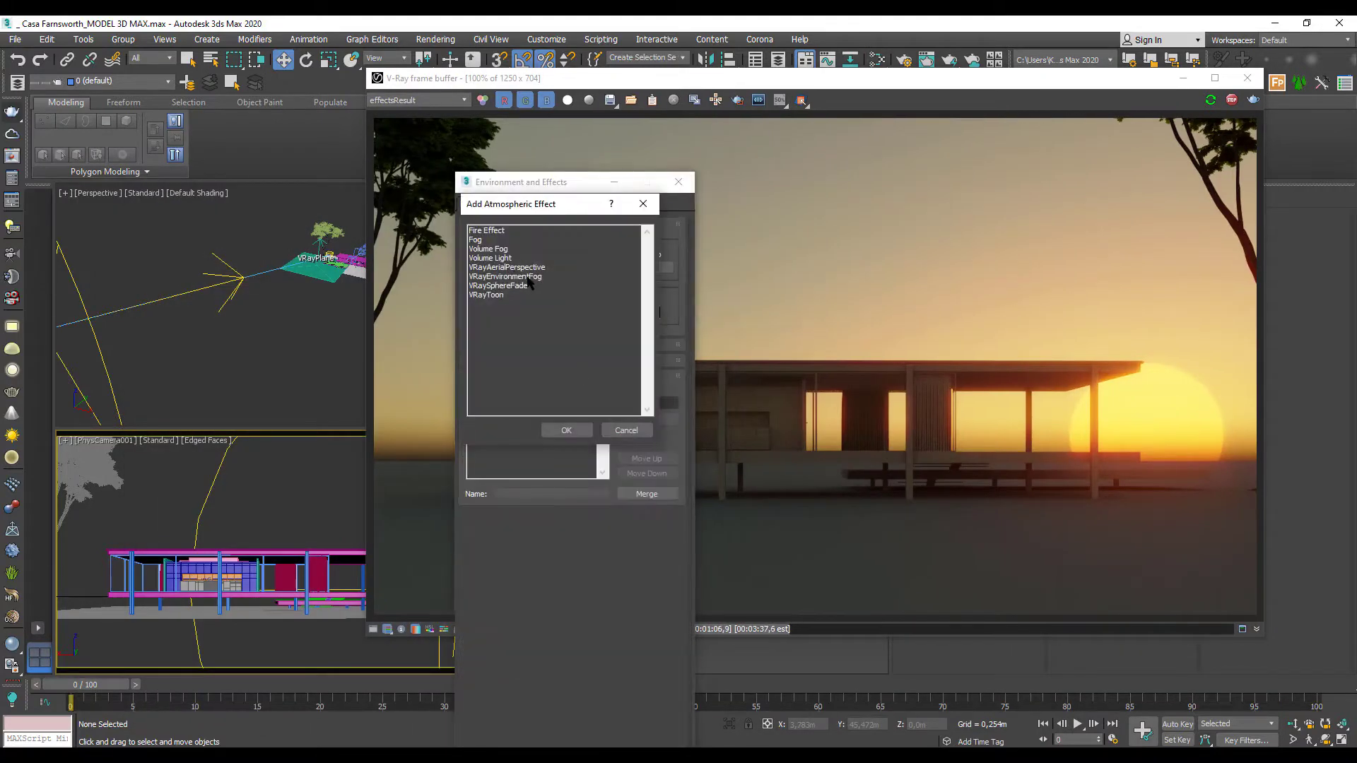
left_click(555, 429)
left_click_drag(538, 182, 188, 80)
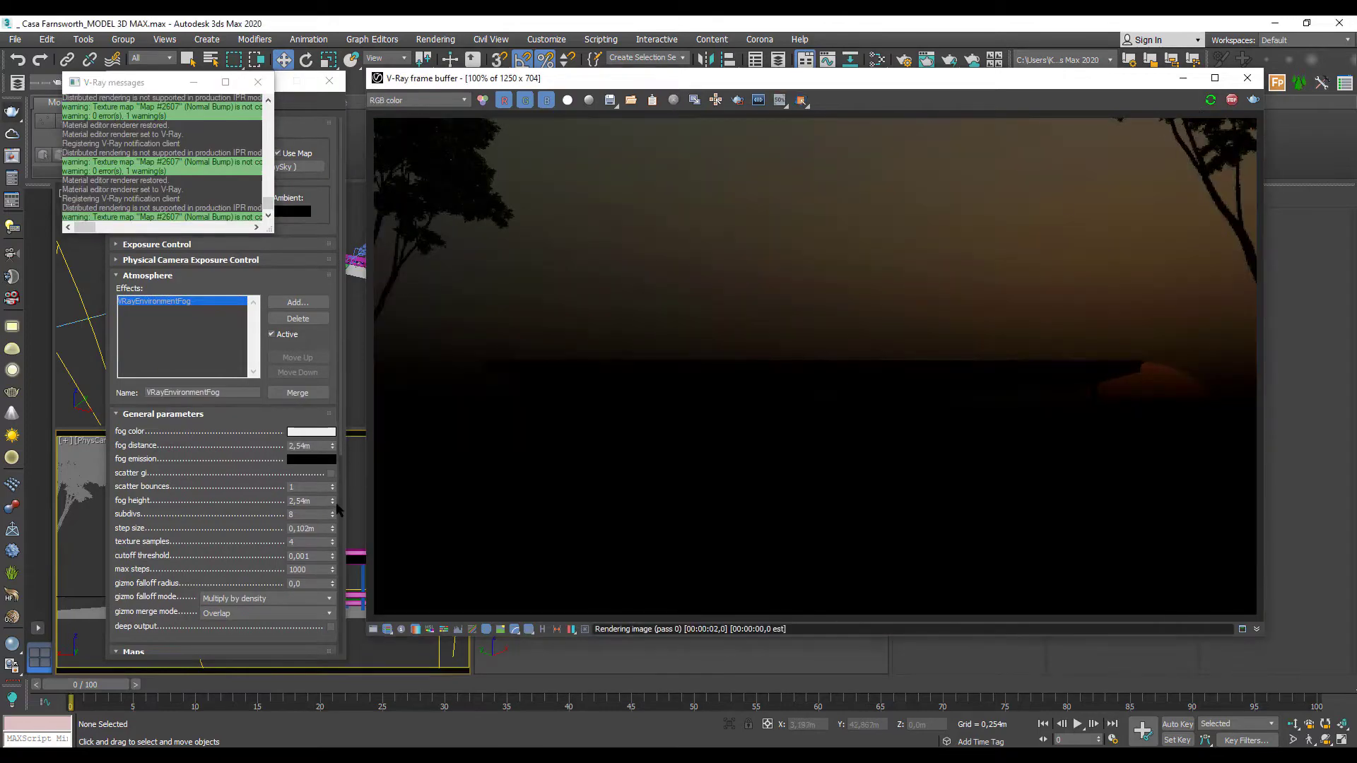
Set the fog distance to 0.813 m and the fog height to 0.102 m, and enable GI scattering for the fog.
mouse_move(333, 502)
left_mouse_down()
mouse_move(336, 569)
mouse_move(332, 497)
left_mouse_up()
left_click_drag(332, 447, 339, 192)
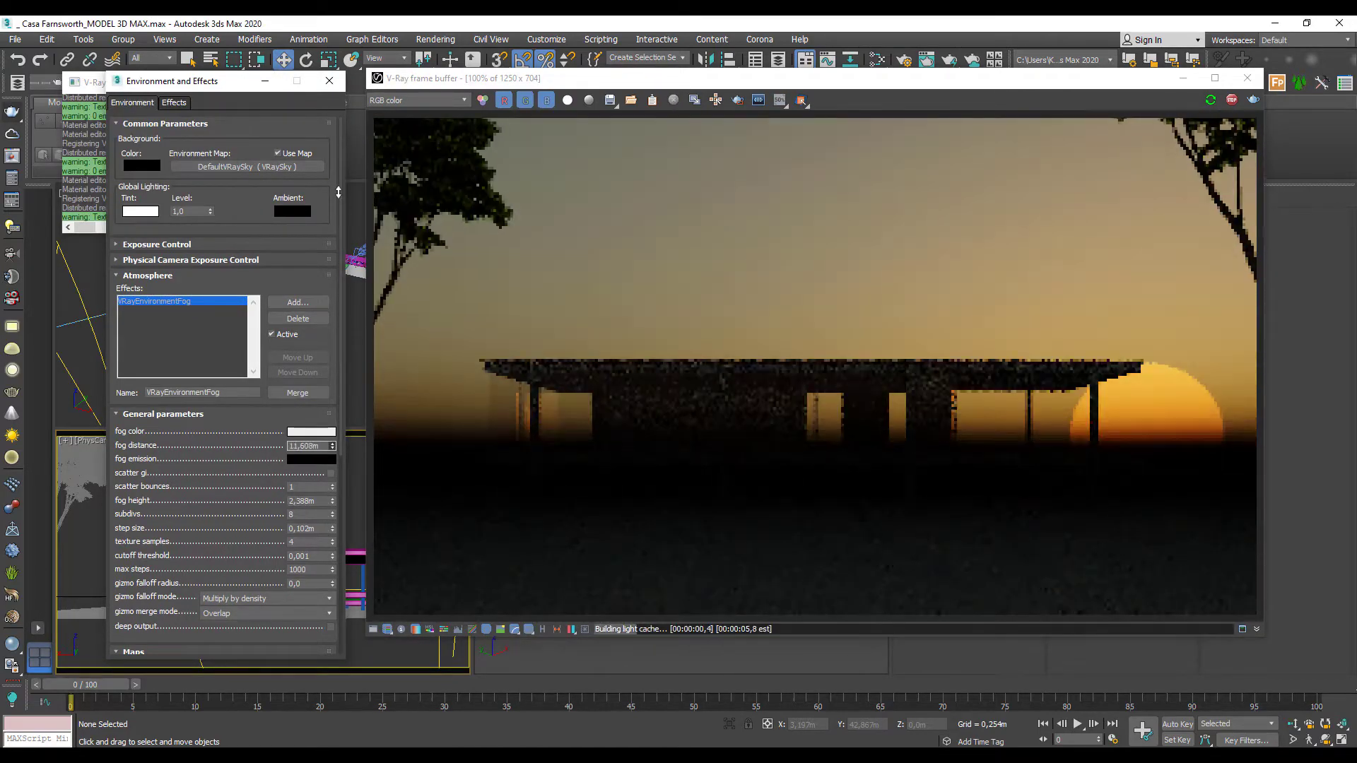
left_click_drag(334, 511, 337, 565)
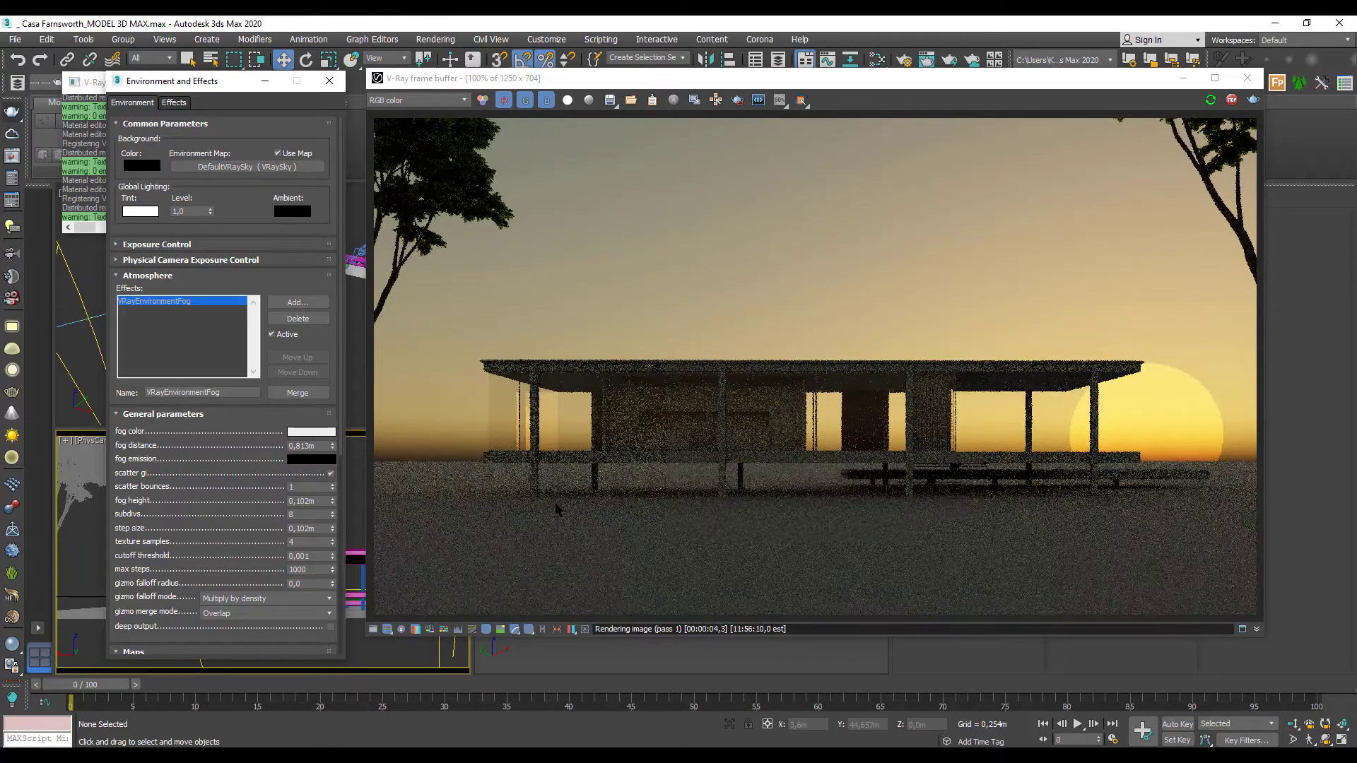
scroll(335, 481, "down", 5)
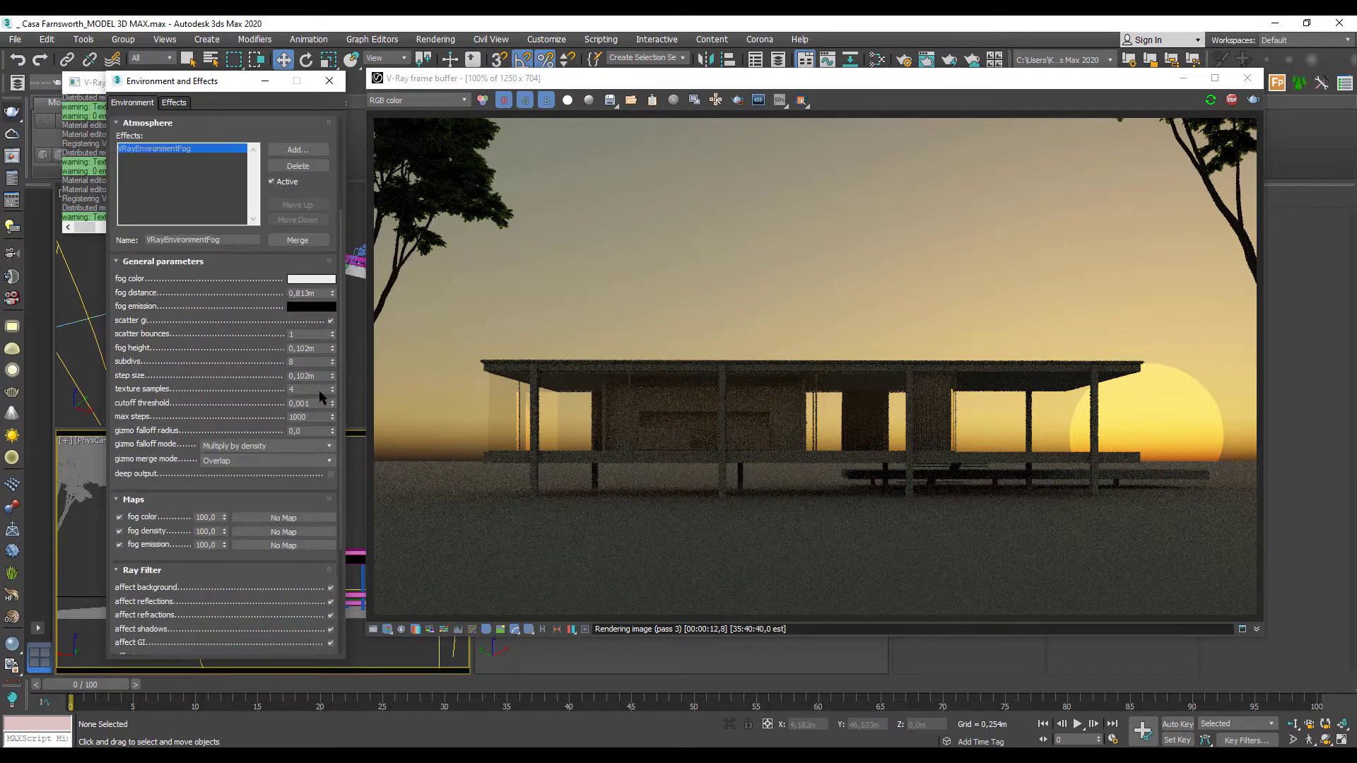
Set the environment fog's scatter bounces to 5, its height to about 6.478 m and its distance to about 96.98 m.
left_click_drag(334, 337, 333, 331)
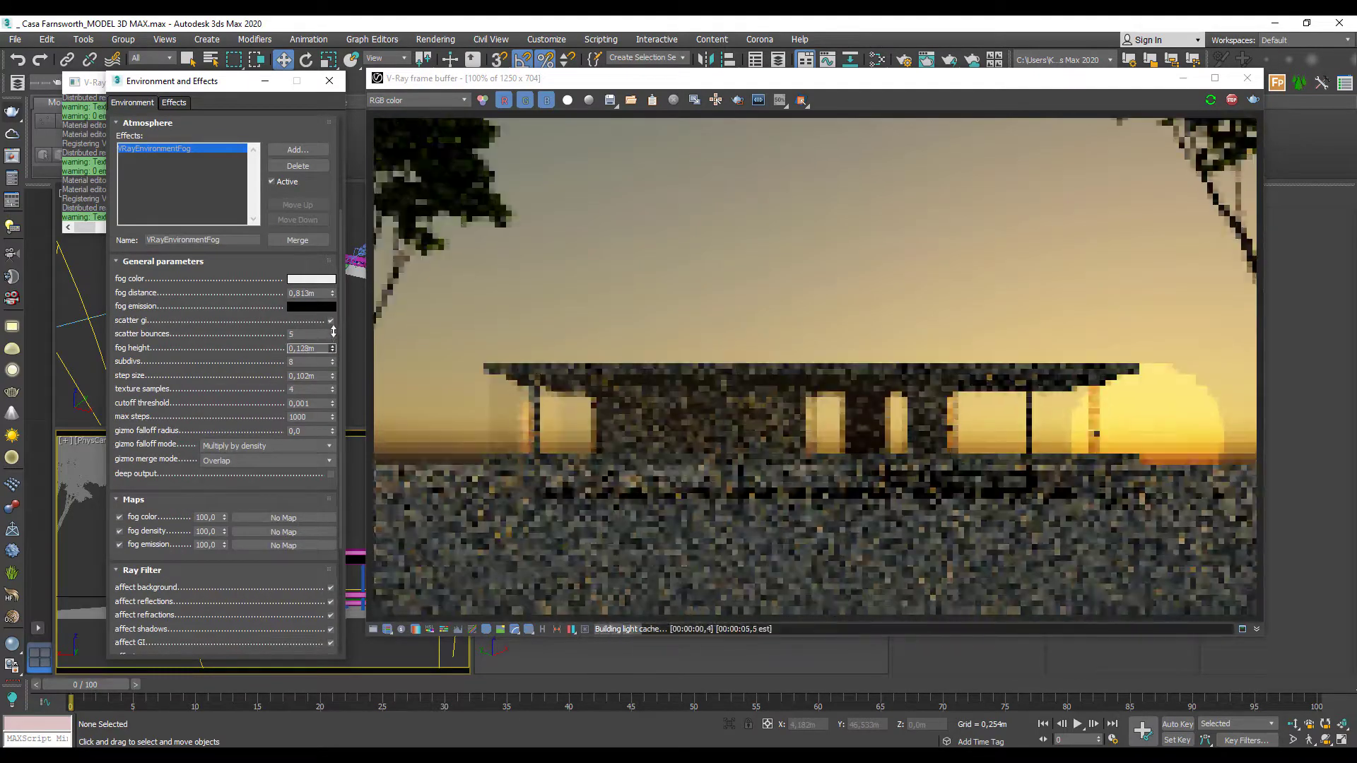
left_click_drag(316, 209, 218, 147)
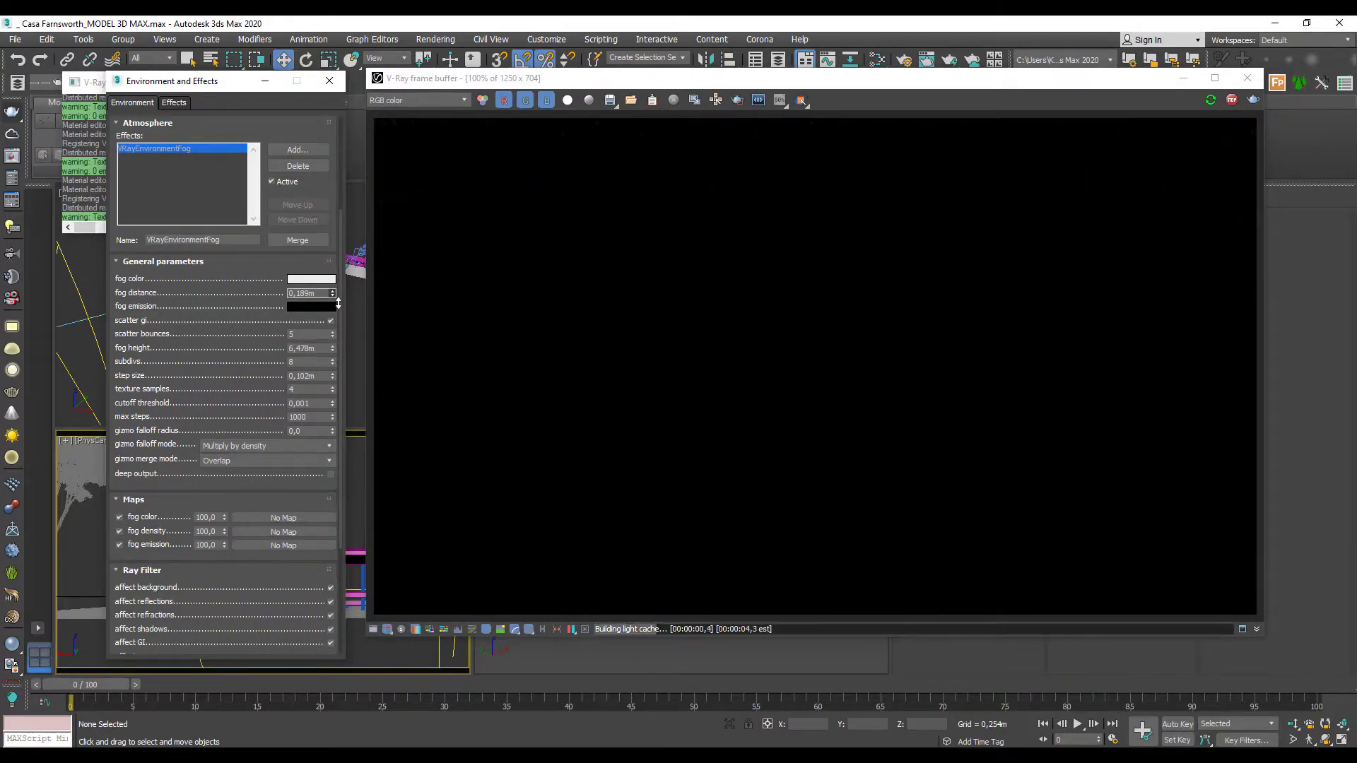
left_click_drag(338, 303, 247, 425)
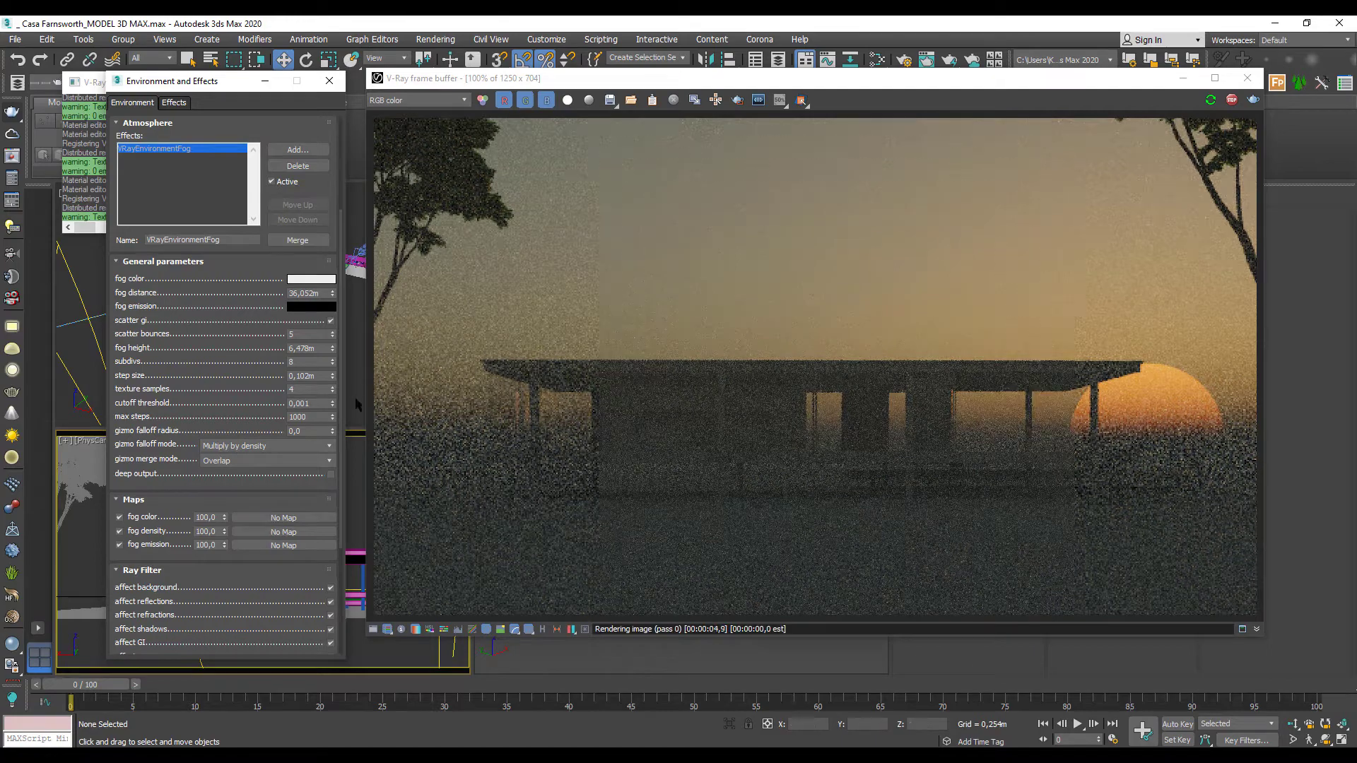
left_click_drag(332, 294, 326, 170)
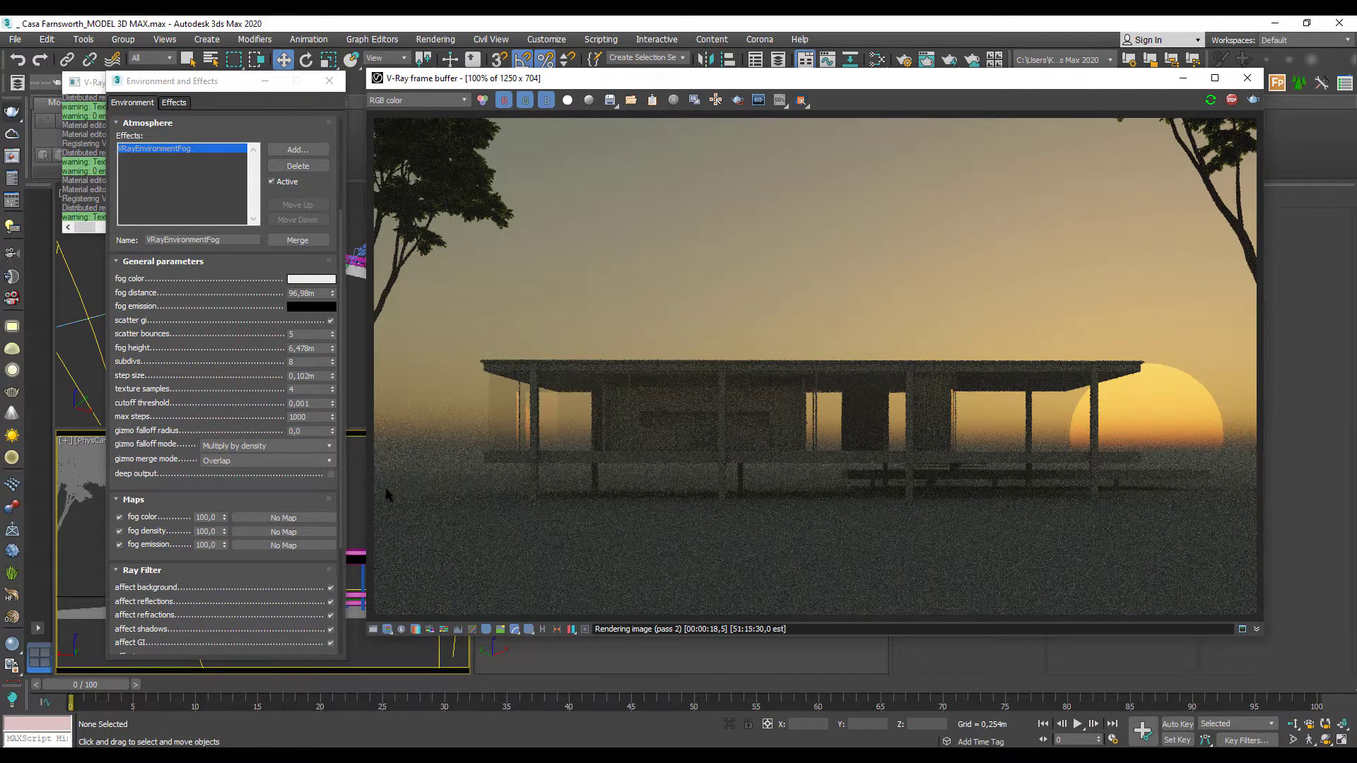
Give the environment fog a warm orange-yellow emission colour.
left_click(308, 309)
left_click(410, 166)
left_click_drag(391, 139, 300, 109)
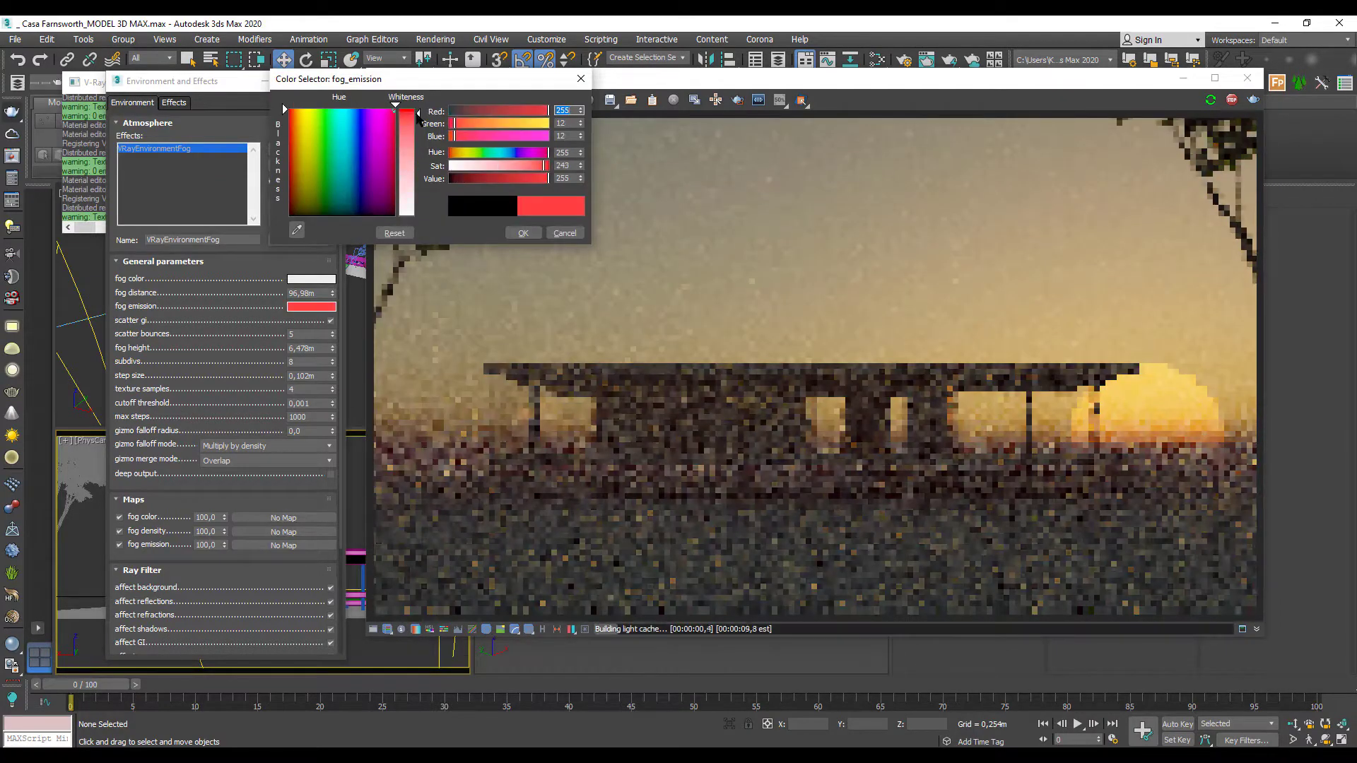
left_click(523, 234)
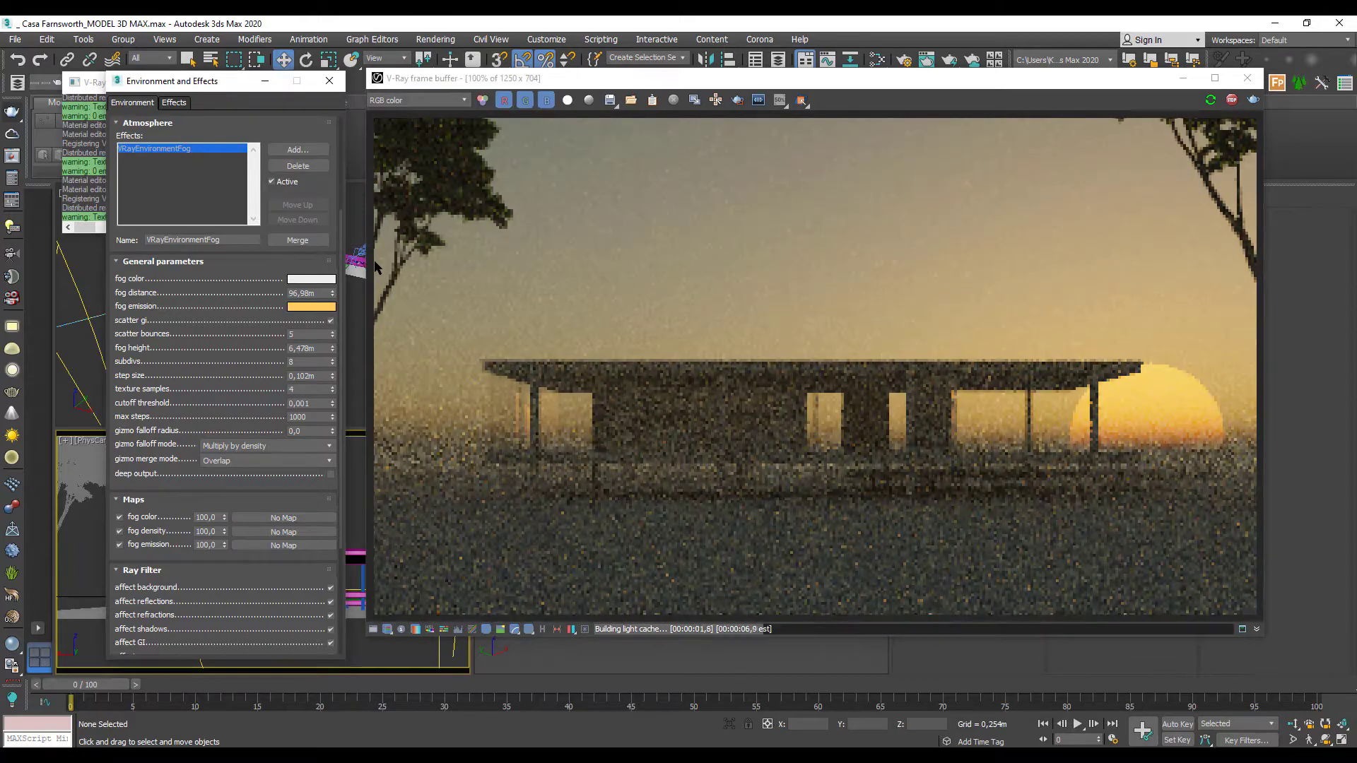
Tint the environment fog's colour to a very pale, low-saturation warm tone.
left_click(308, 279)
left_click(294, 107)
mouse_move(453, 165)
left_mouse_down()
mouse_move(523, 165)
mouse_move(463, 167)
left_mouse_up()
left_click(523, 234)
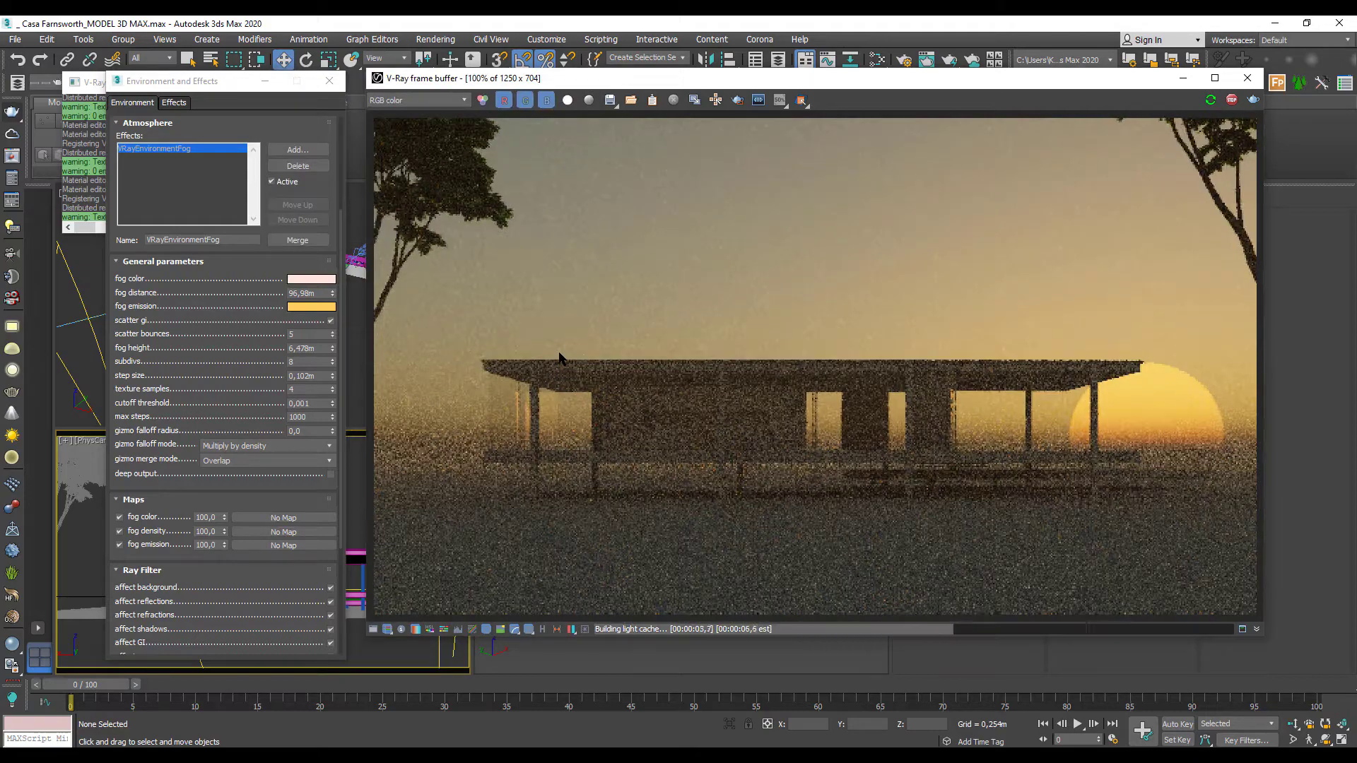
Set the fog distance to 350 m and refresh the interactive render to check the haze around the house.
left_click_drag(557, 80, 433, 95)
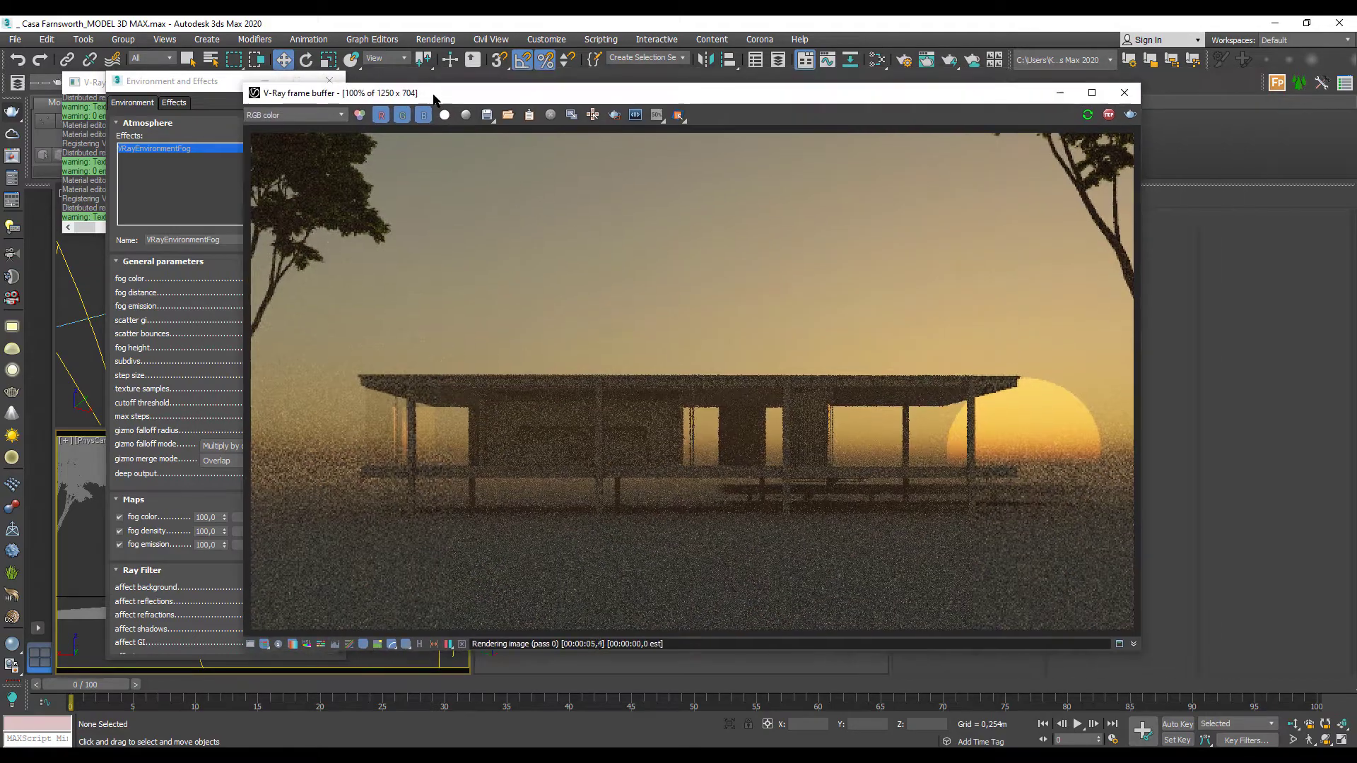
key("shift+q")
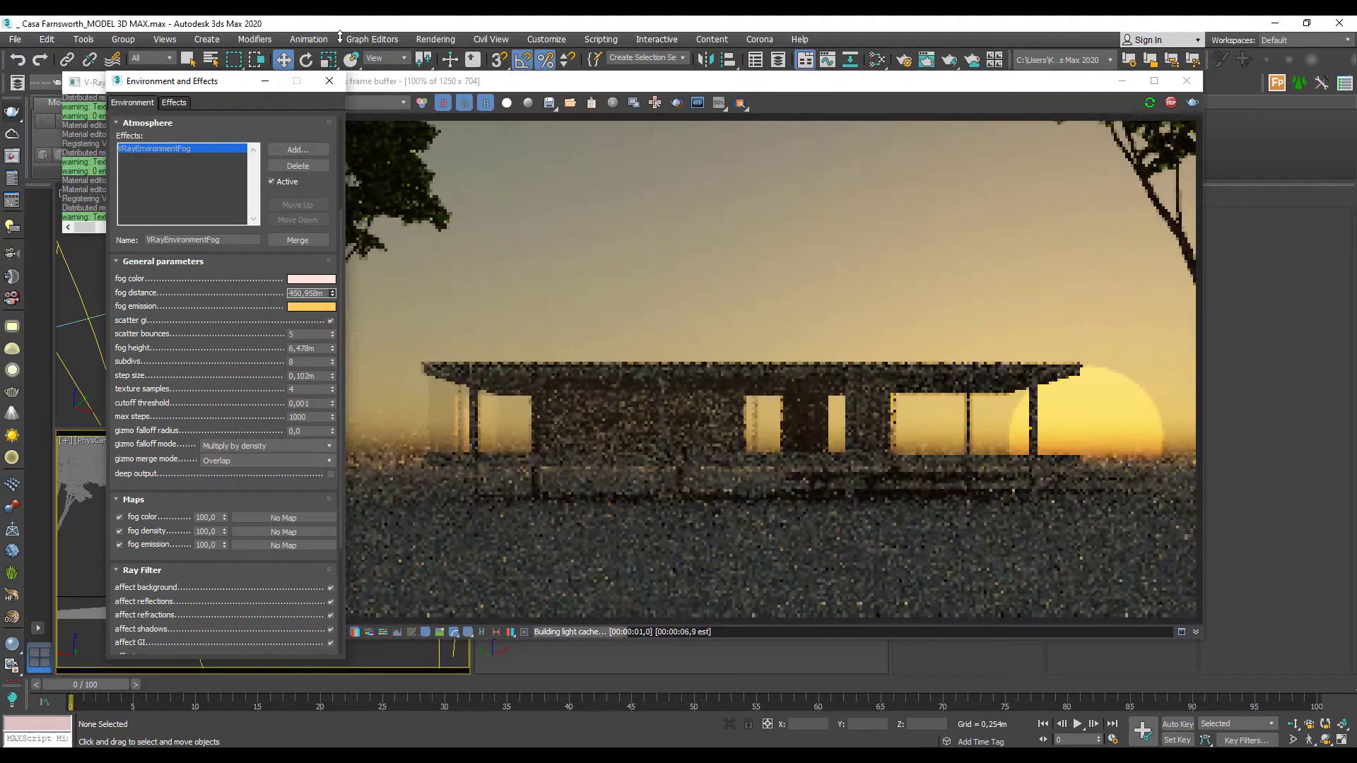
type("350")
key("Return")
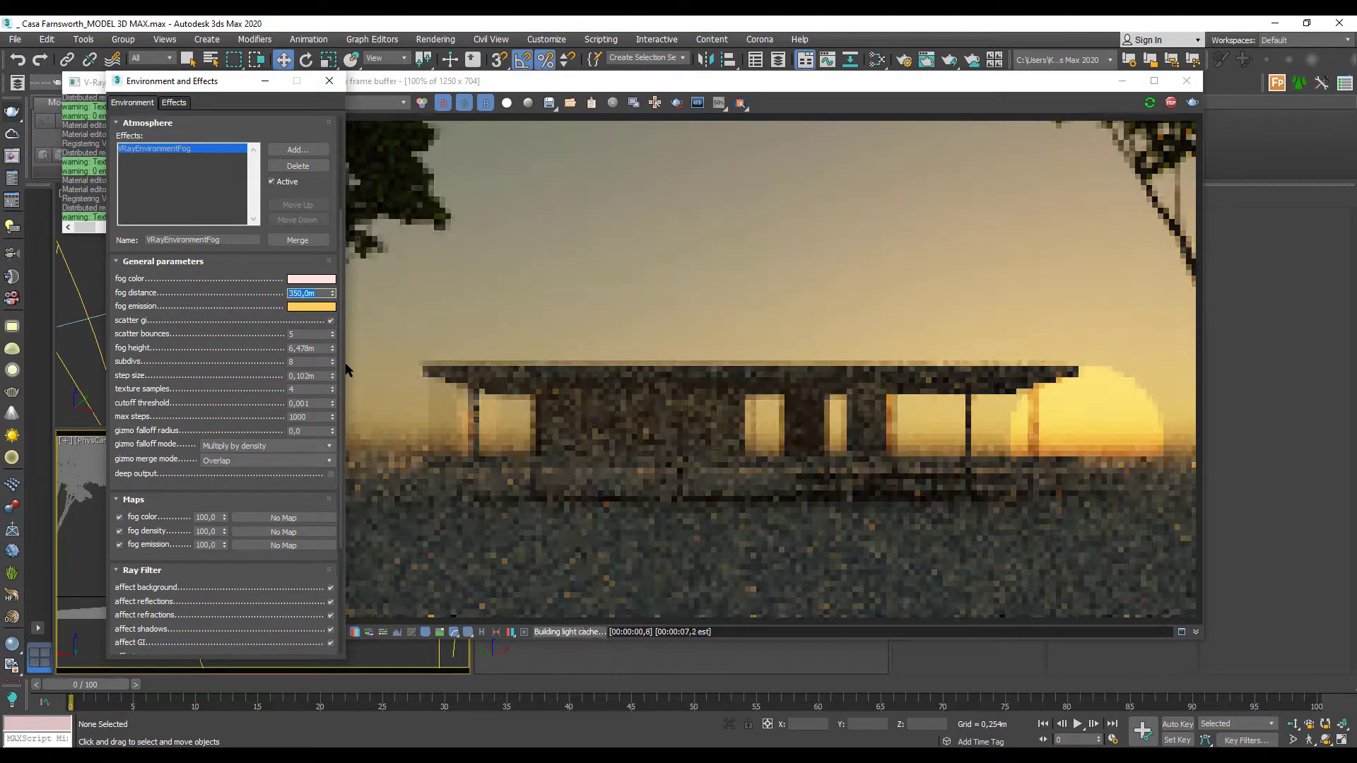
scroll(332, 353, "up", 2)
left_click(1150, 104)
left_click(303, 326)
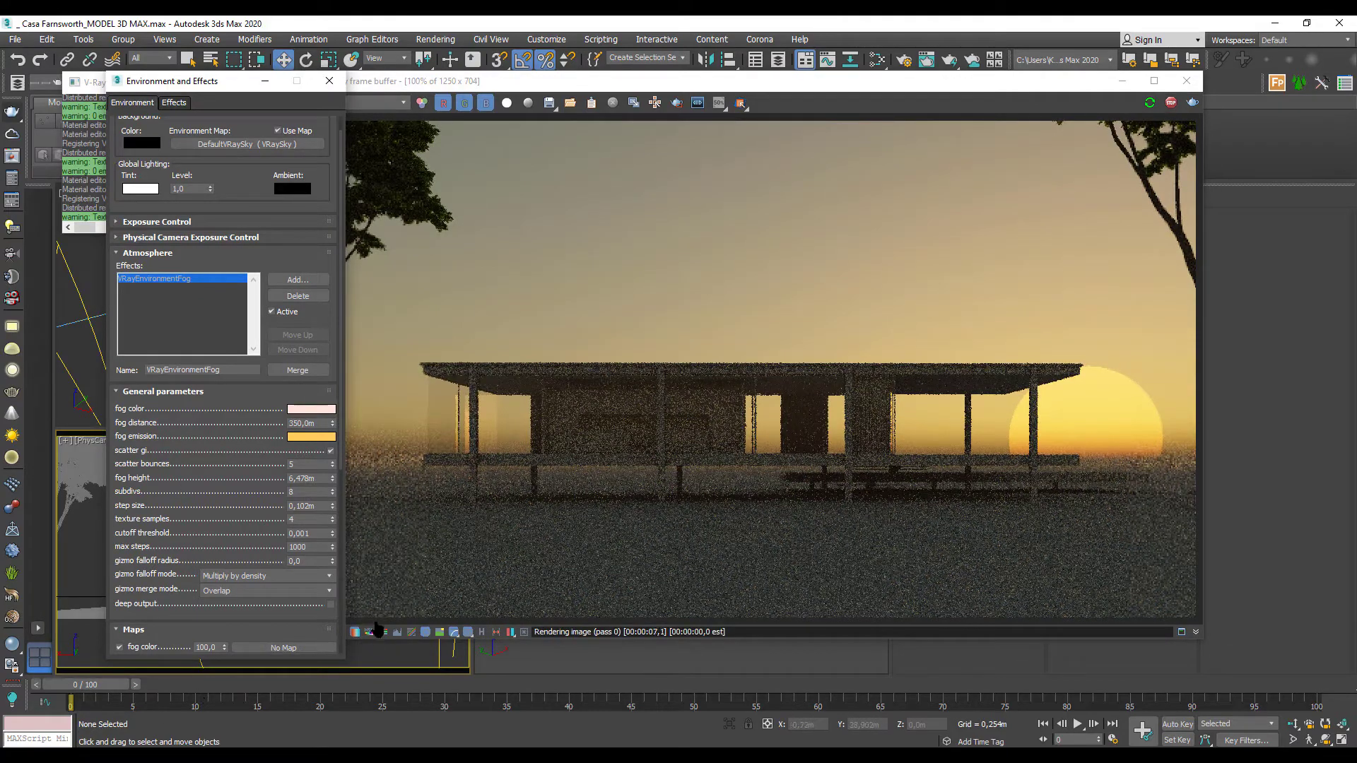
Correct the rendered image with highlight burn 0.13, temperature 7249, hue -1.89 and saturation 0.01, then close the environment settings.
left_click(369, 631)
mouse_move(1102, 170)
left_mouse_down()
mouse_move(1094, 177)
mouse_move(1109, 176)
left_mouse_up()
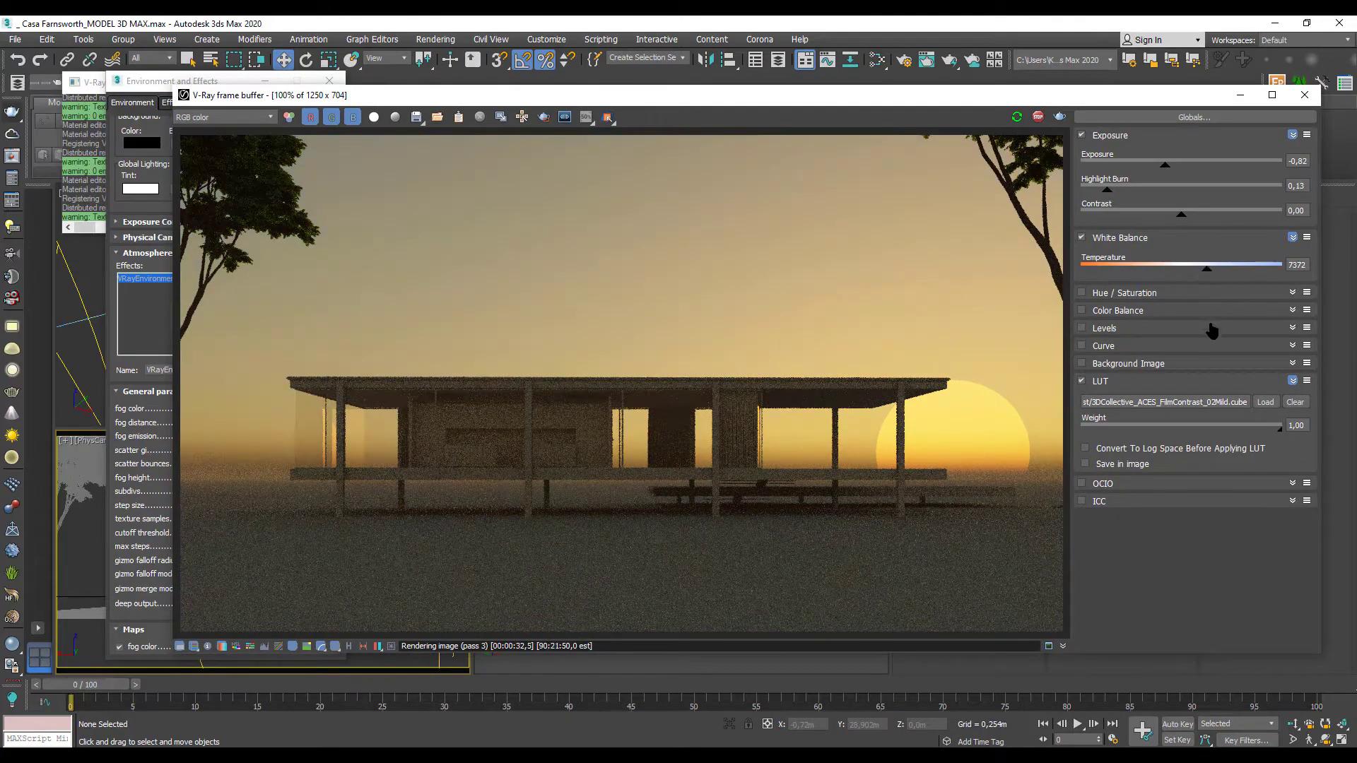
left_click(1090, 294)
left_click_drag(1087, 320, 1111, 359)
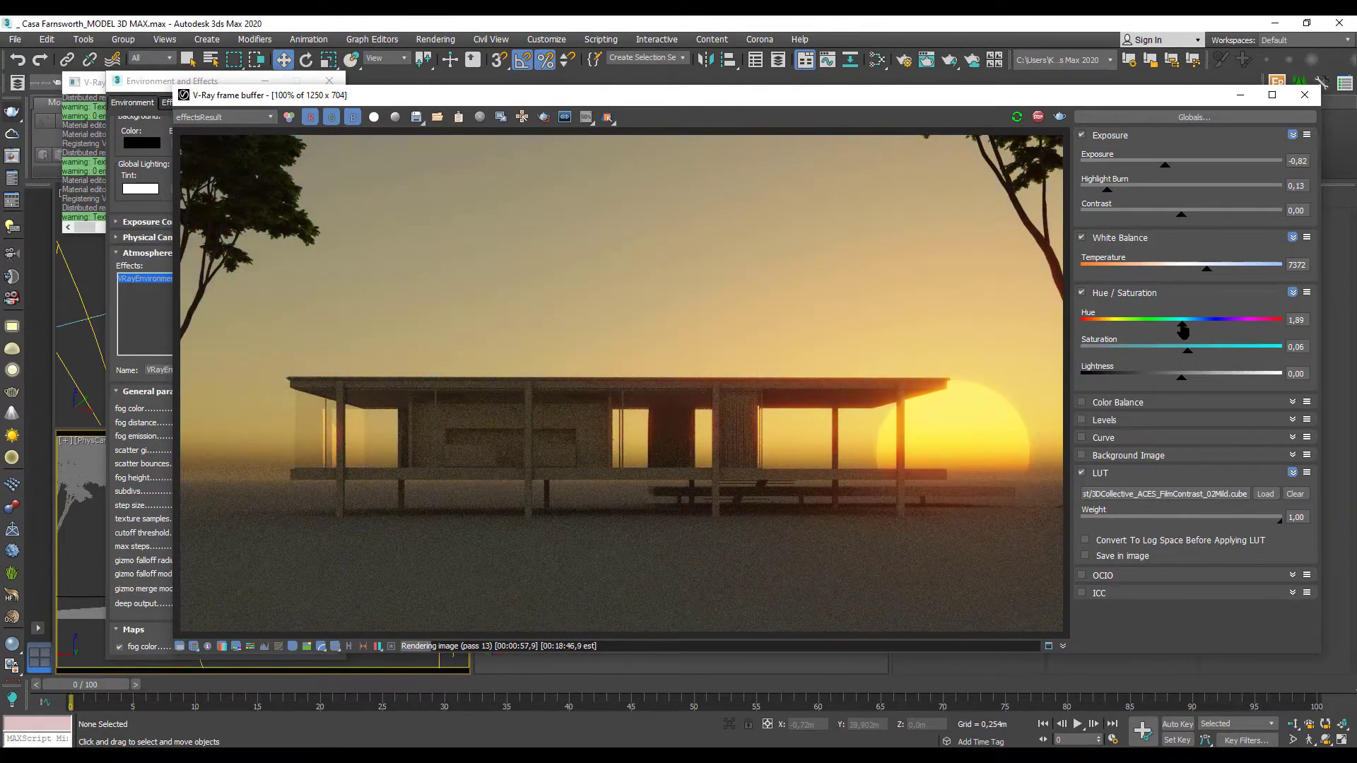
left_click_drag(1182, 331, 1176, 342)
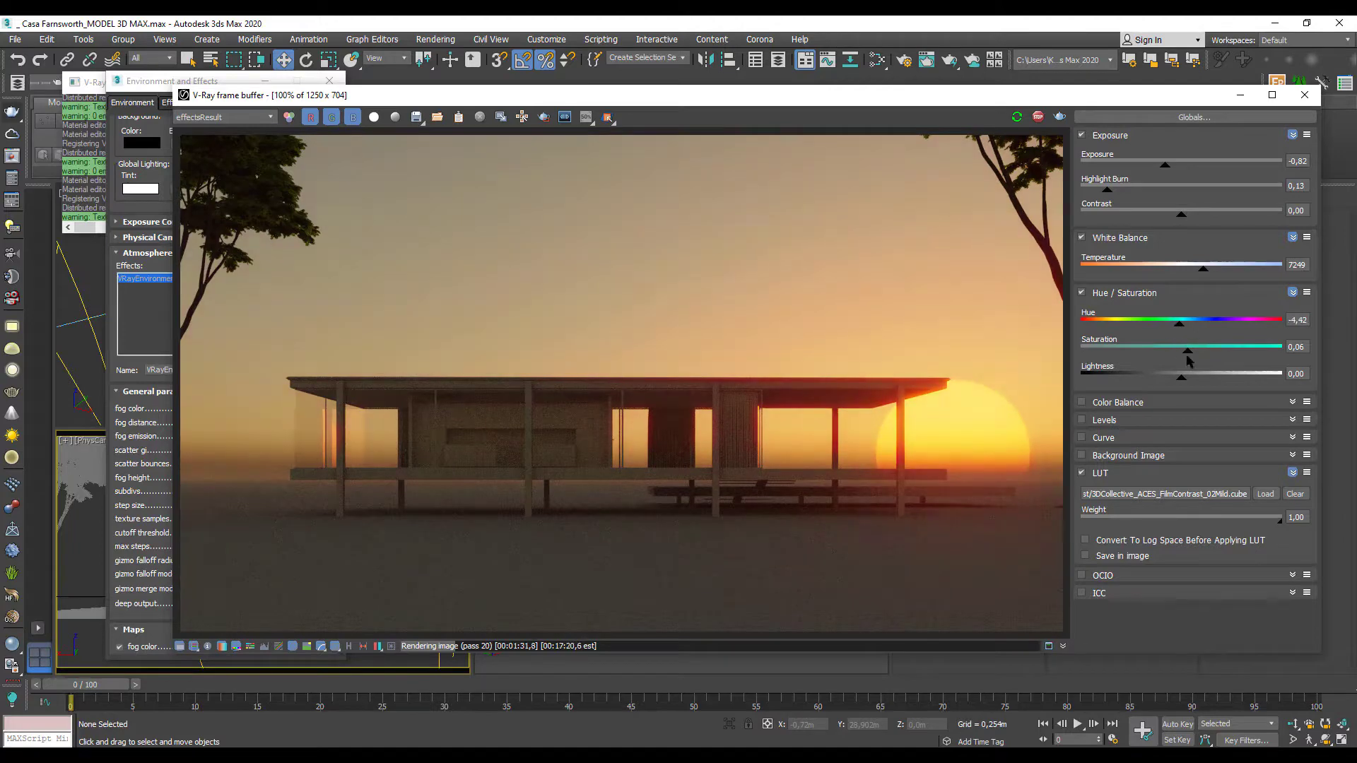
left_click_drag(1176, 334, 1176, 355)
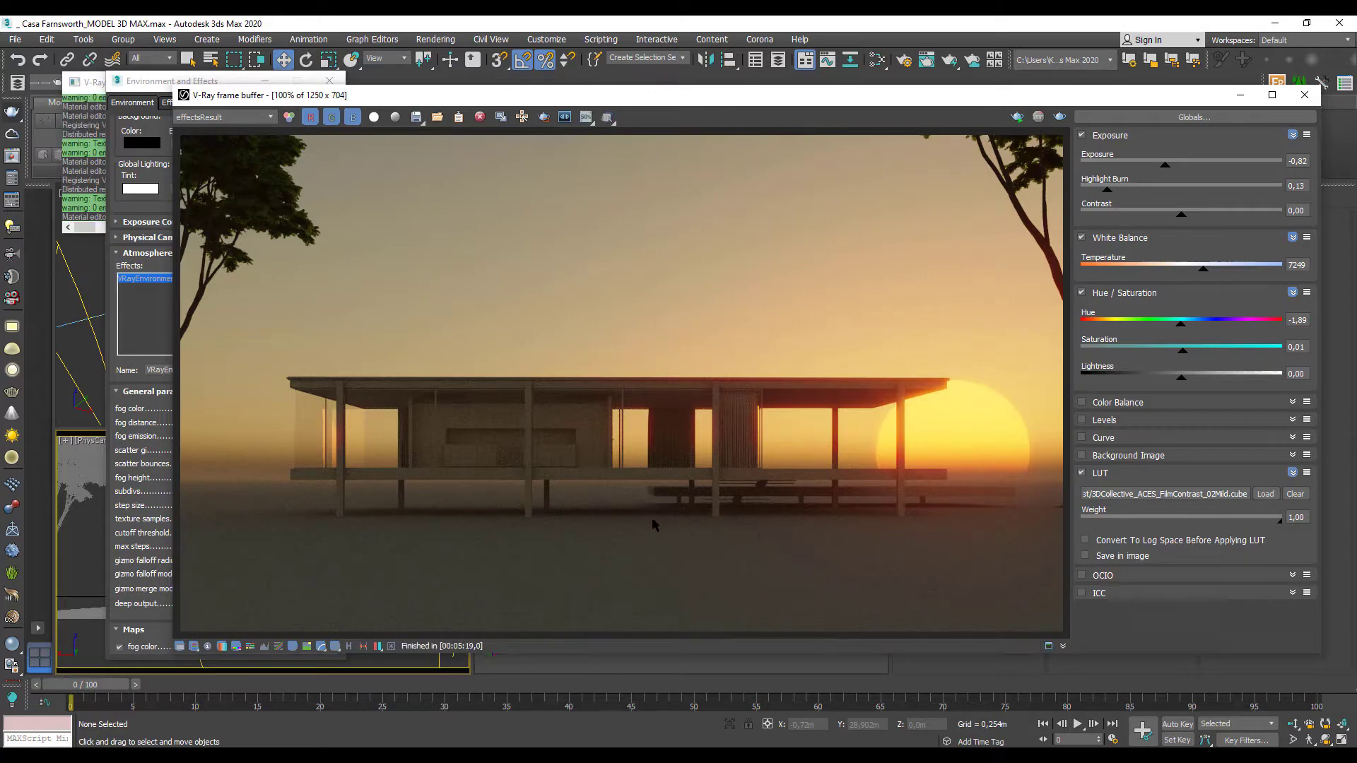
left_click(329, 80)
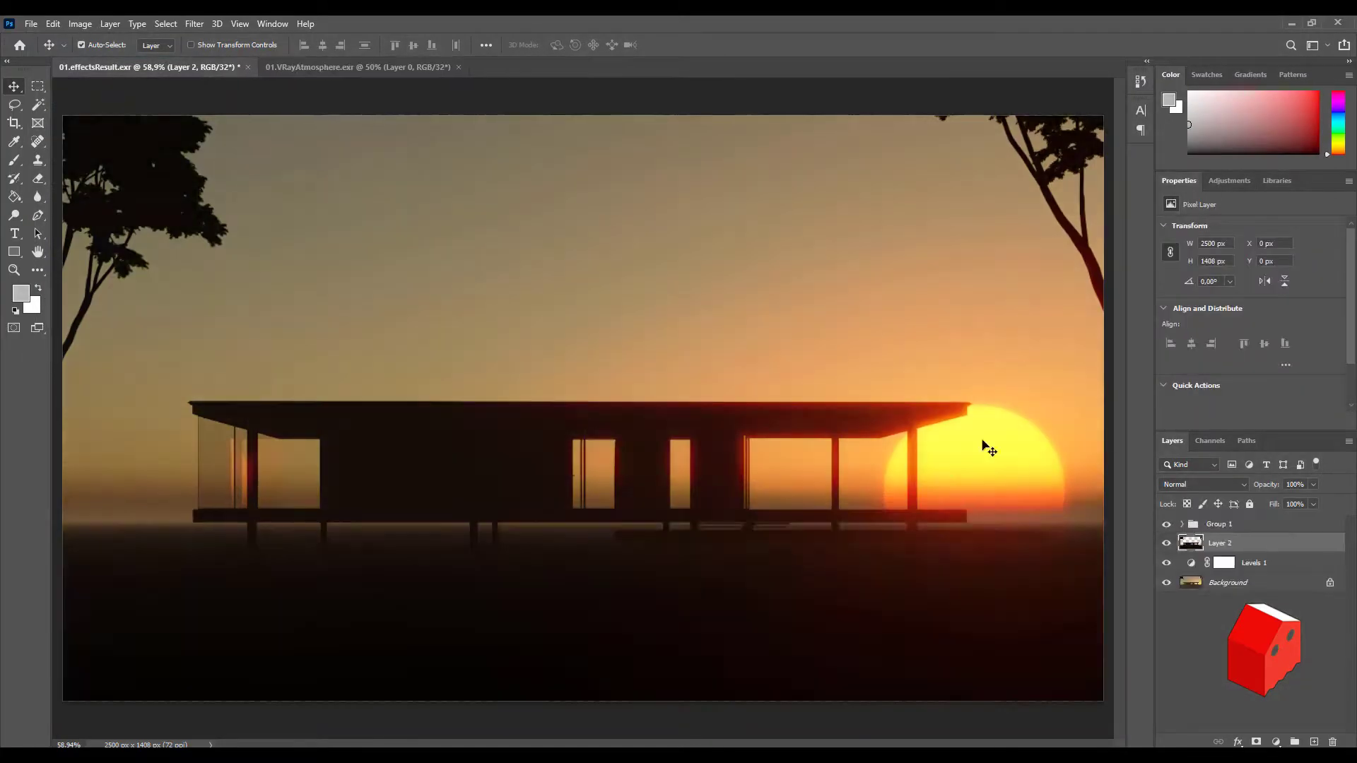
In Photoshop, blend Layer 2 over the render as Linear Dodge (Add) and tone it down with a Levels adjustment.
left_click(1201, 485)
left_click(1190, 540)
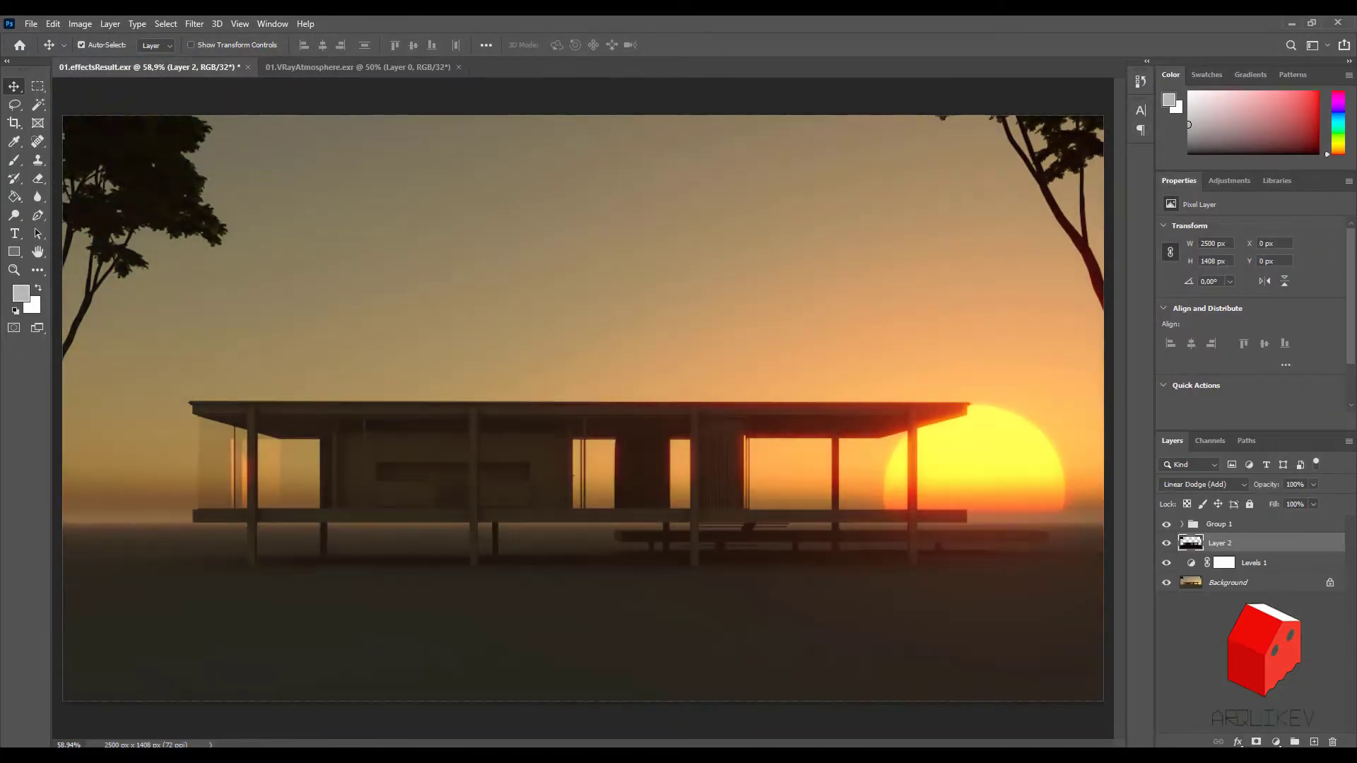
left_click_drag(1255, 330, 1253, 331)
left_click_drag(1337, 370, 1261, 370)
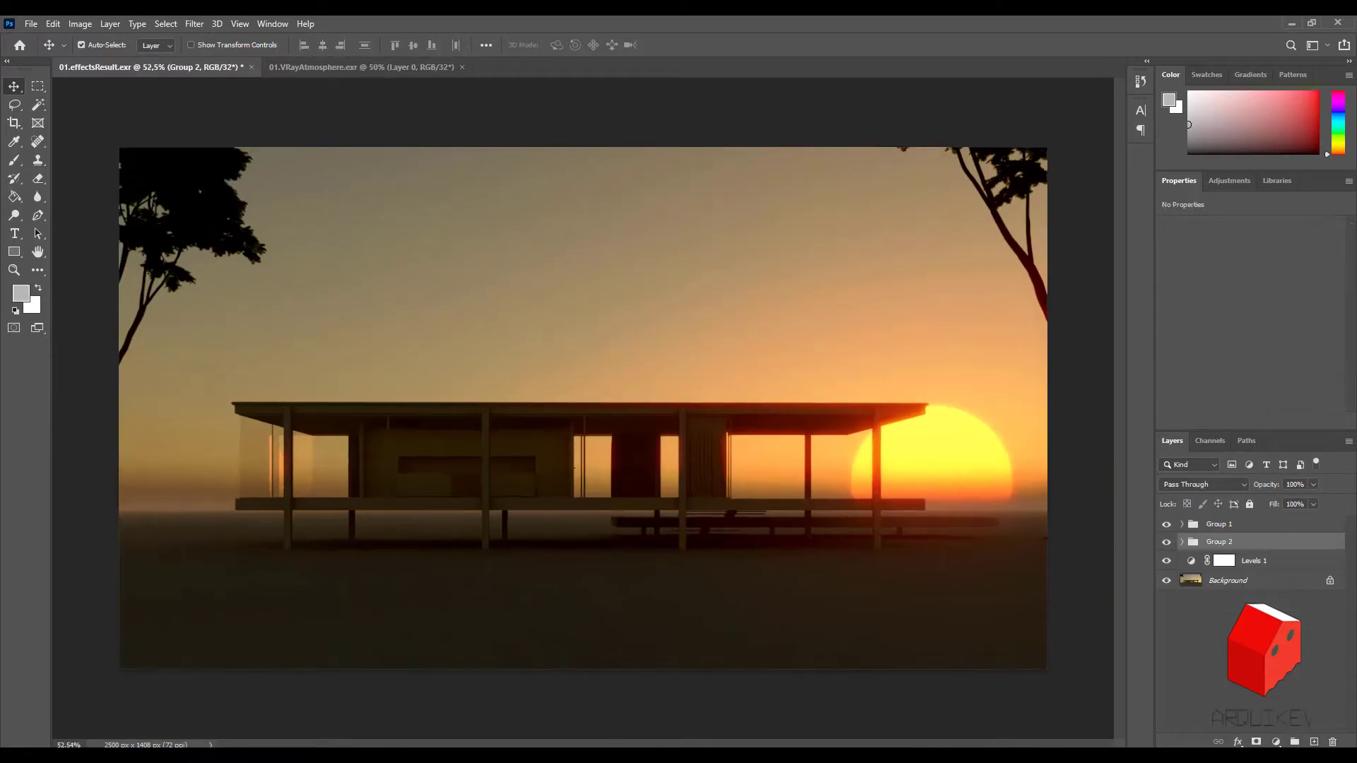
Paint Group 2's layer mask with a soft brush and convert the document to 16 bits per channel without merging layers.
key("b")
right_click_drag(266, 567, 305, 556, "alt")
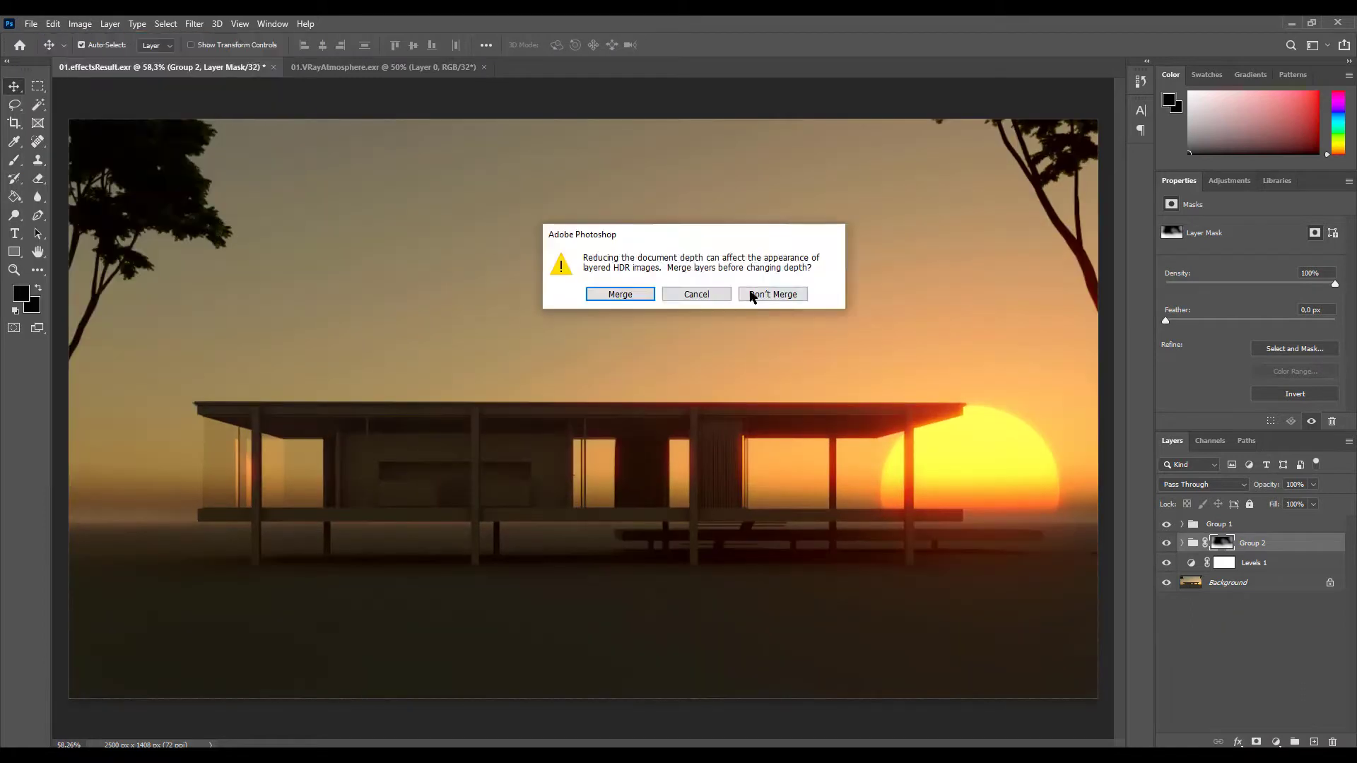
left_click(752, 294)
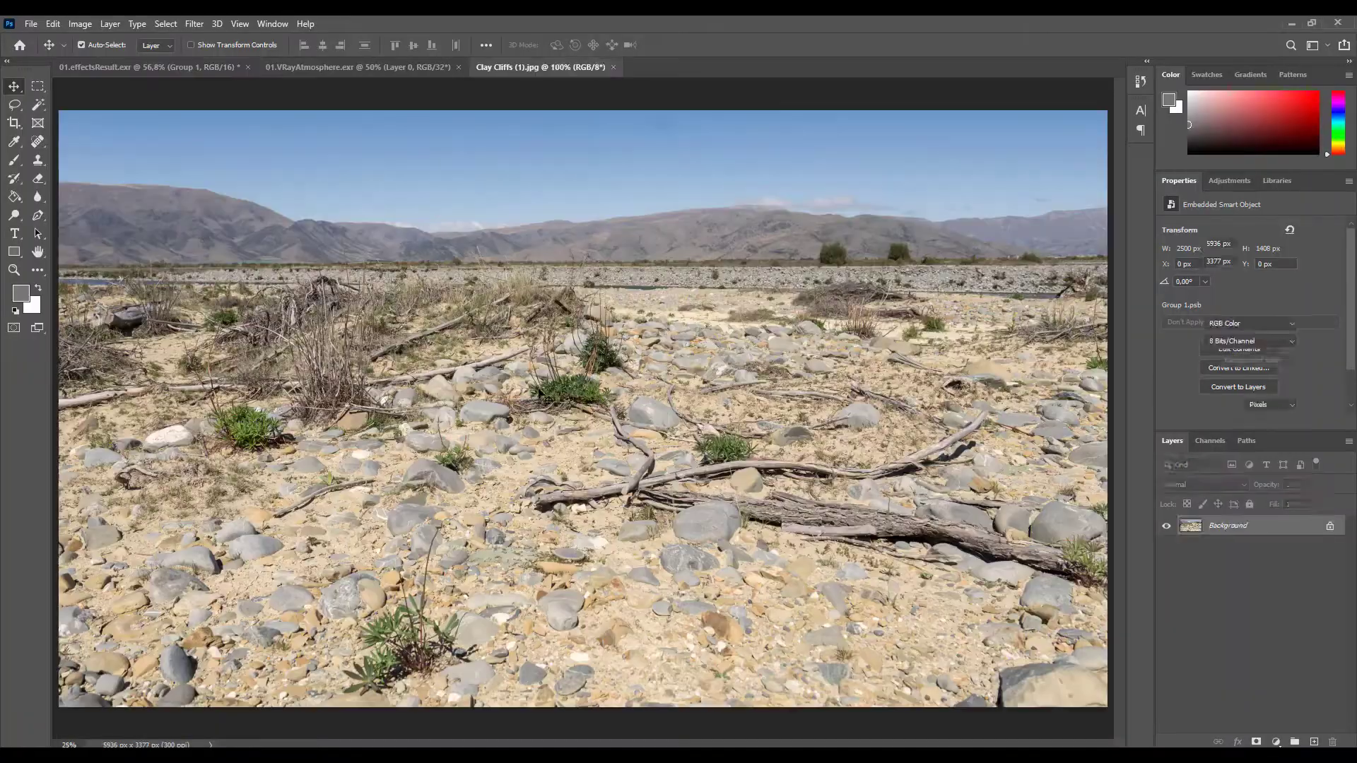
Duplicate the Blue channel of Clay Cliffs (1).jpg and raise the copy's contrast with Levels inputs of about 148 and 180.
left_click_drag(1265, 516, 1312, 741)
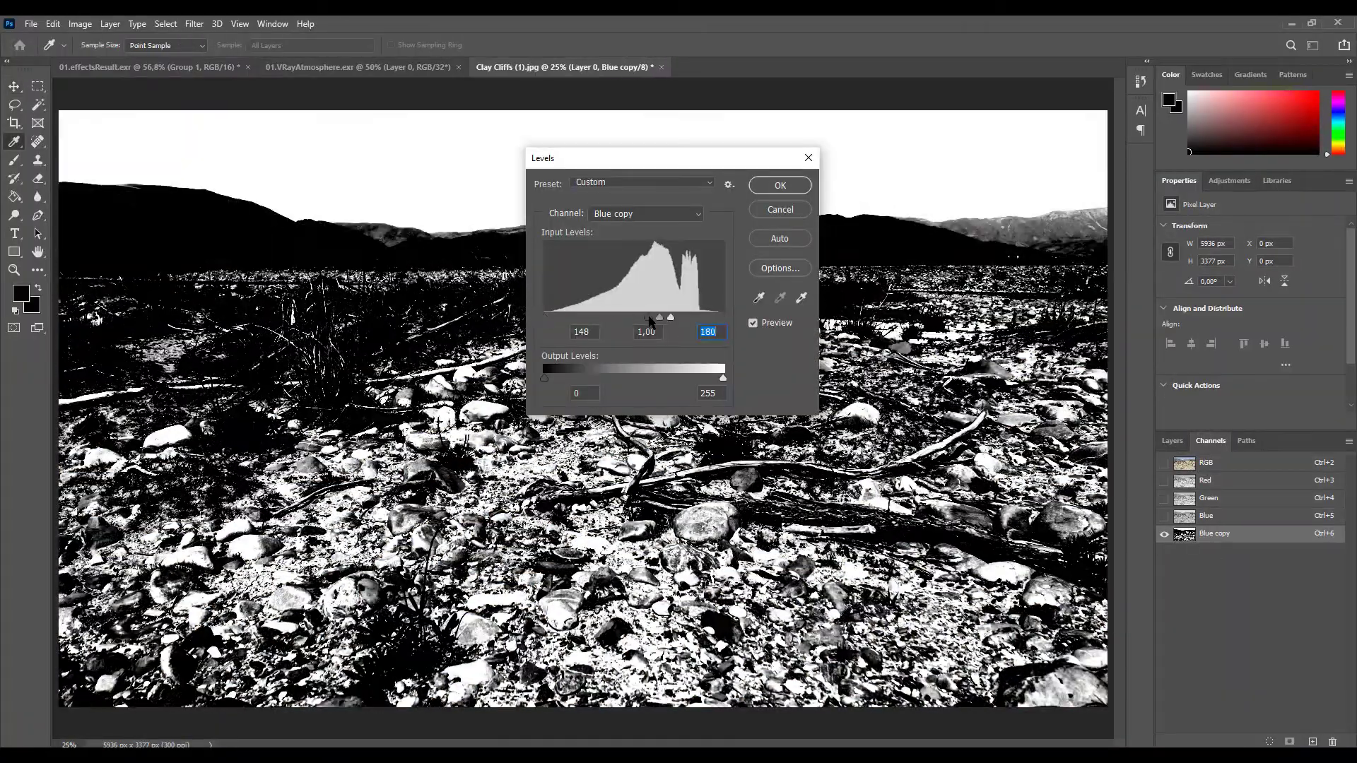
key("Return")
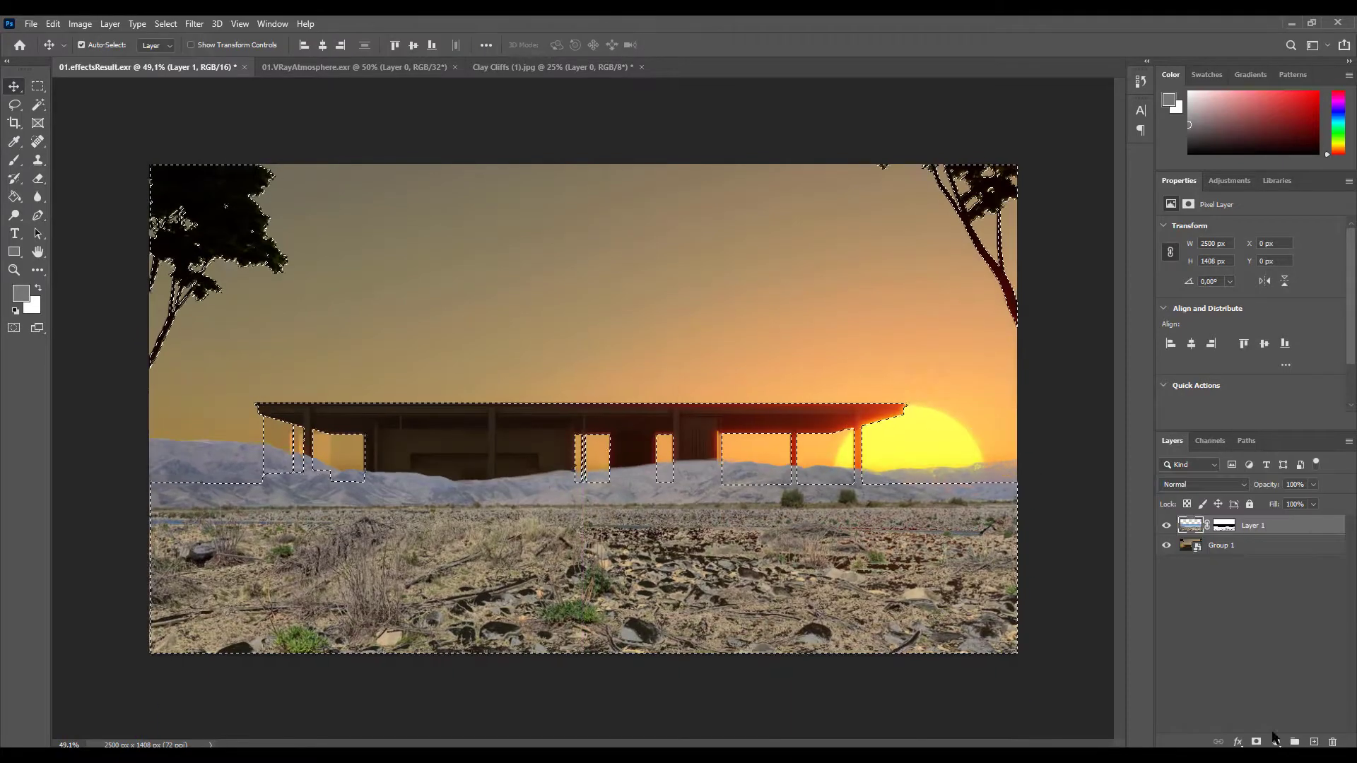
Convert the mountain photo on Layer 1 to a smart object and brush its mask to blend the mountains behind the house.
right_click(1261, 544)
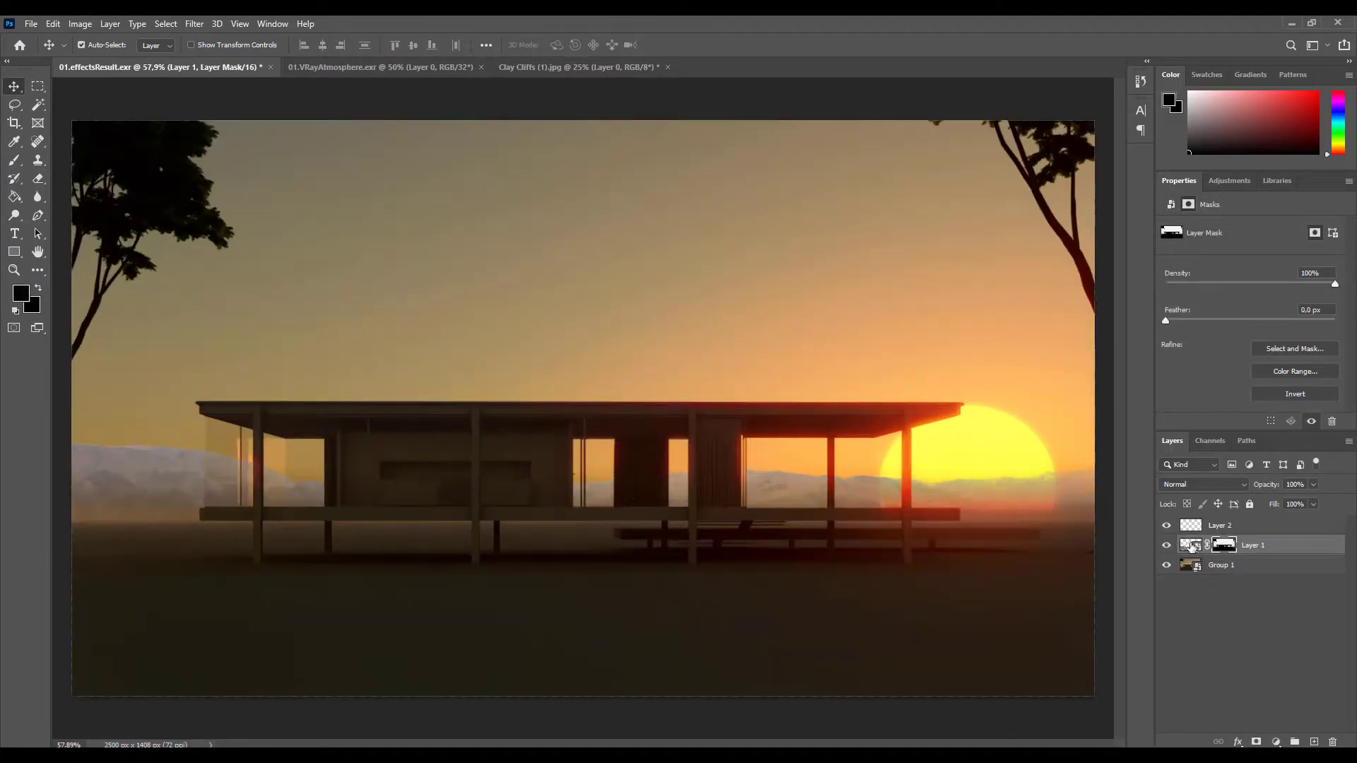
scroll(909, 465, "up", 3, "alt")
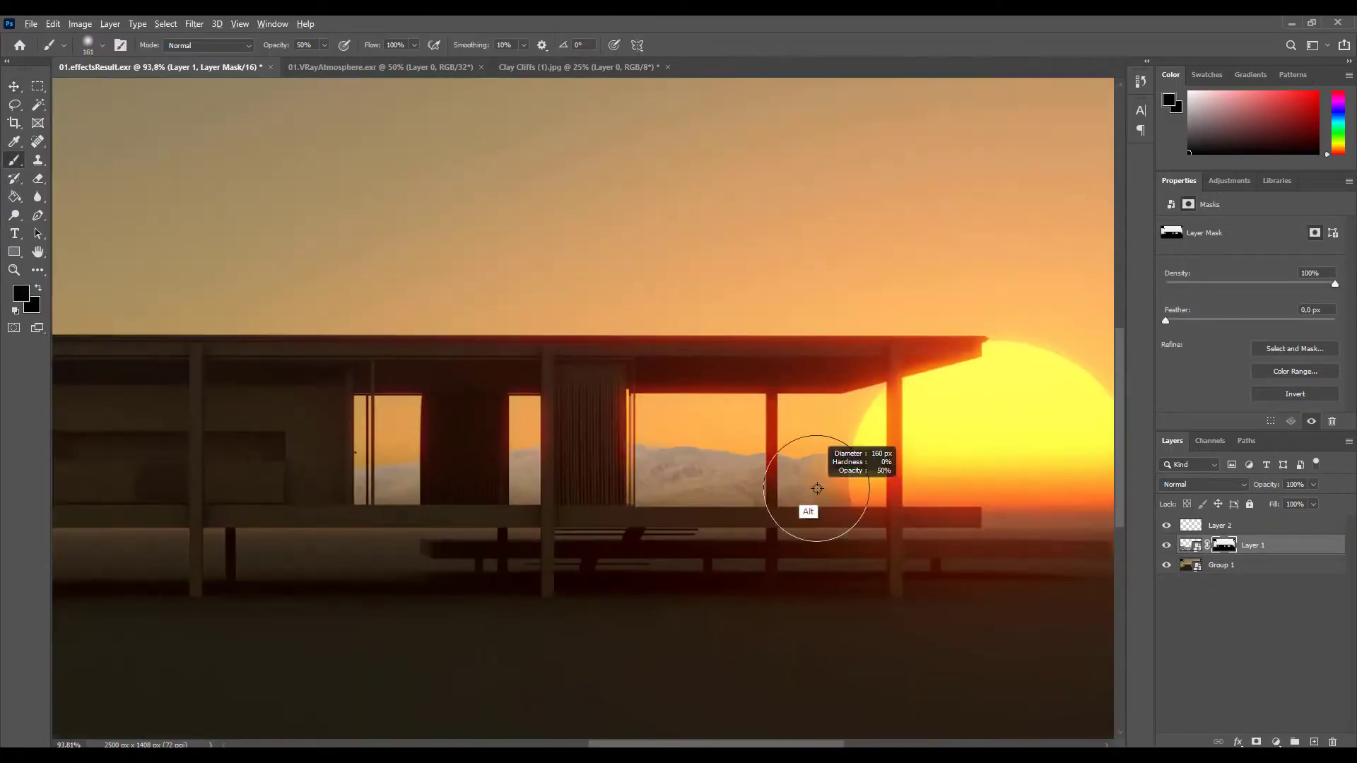
scroll(896, 446, "down", 4, "alt")
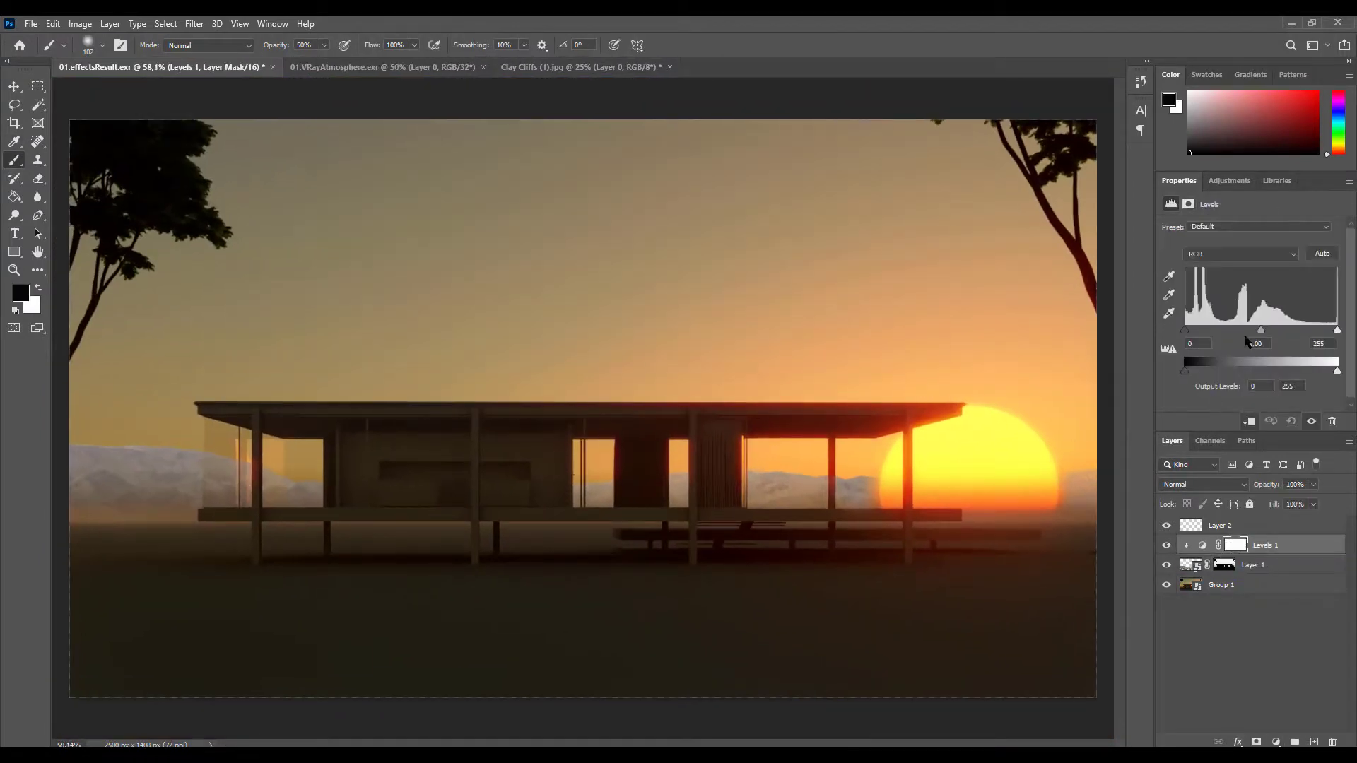
Darken the mountains by lowering the clipped Levels' white output, and refine Layer 1's mask with a low-opacity brush.
left_click_drag(1337, 371, 1256, 372)
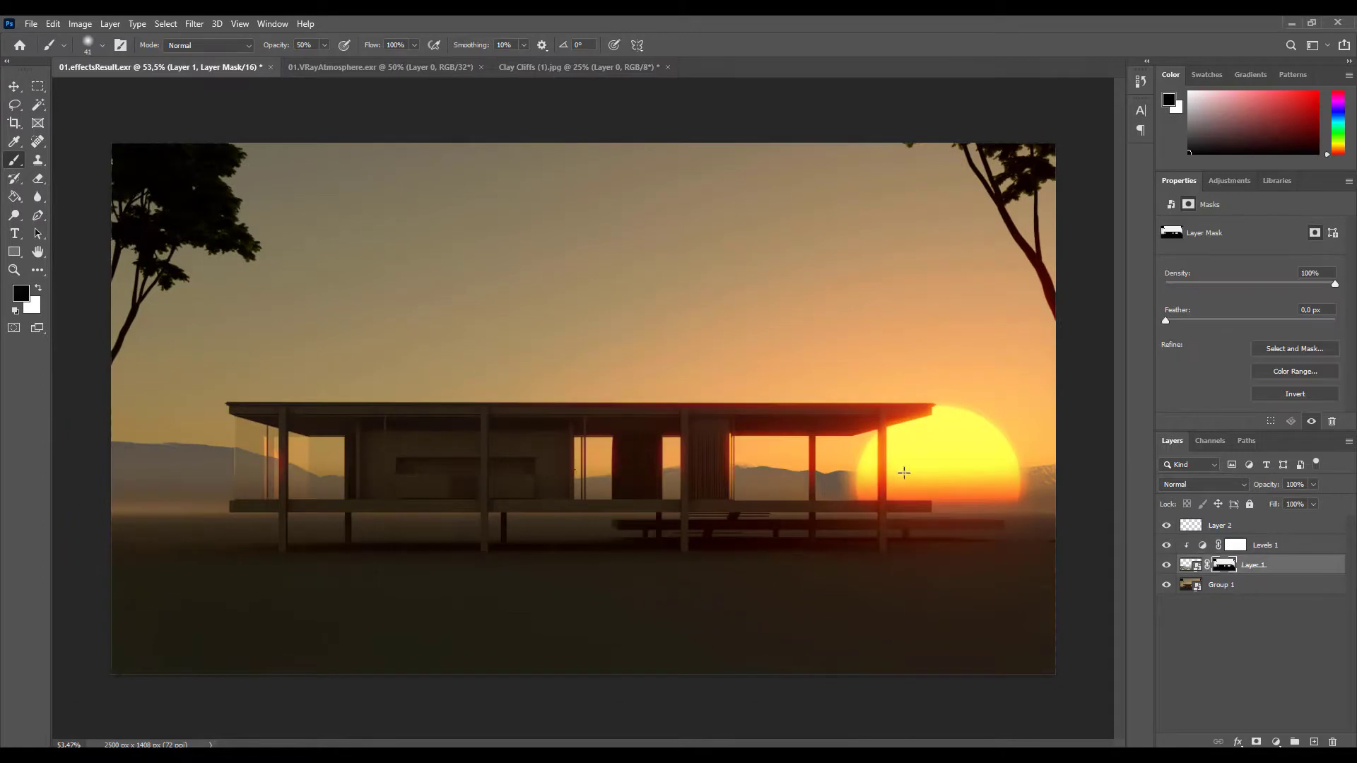
scroll(871, 467, "down", 2, "alt")
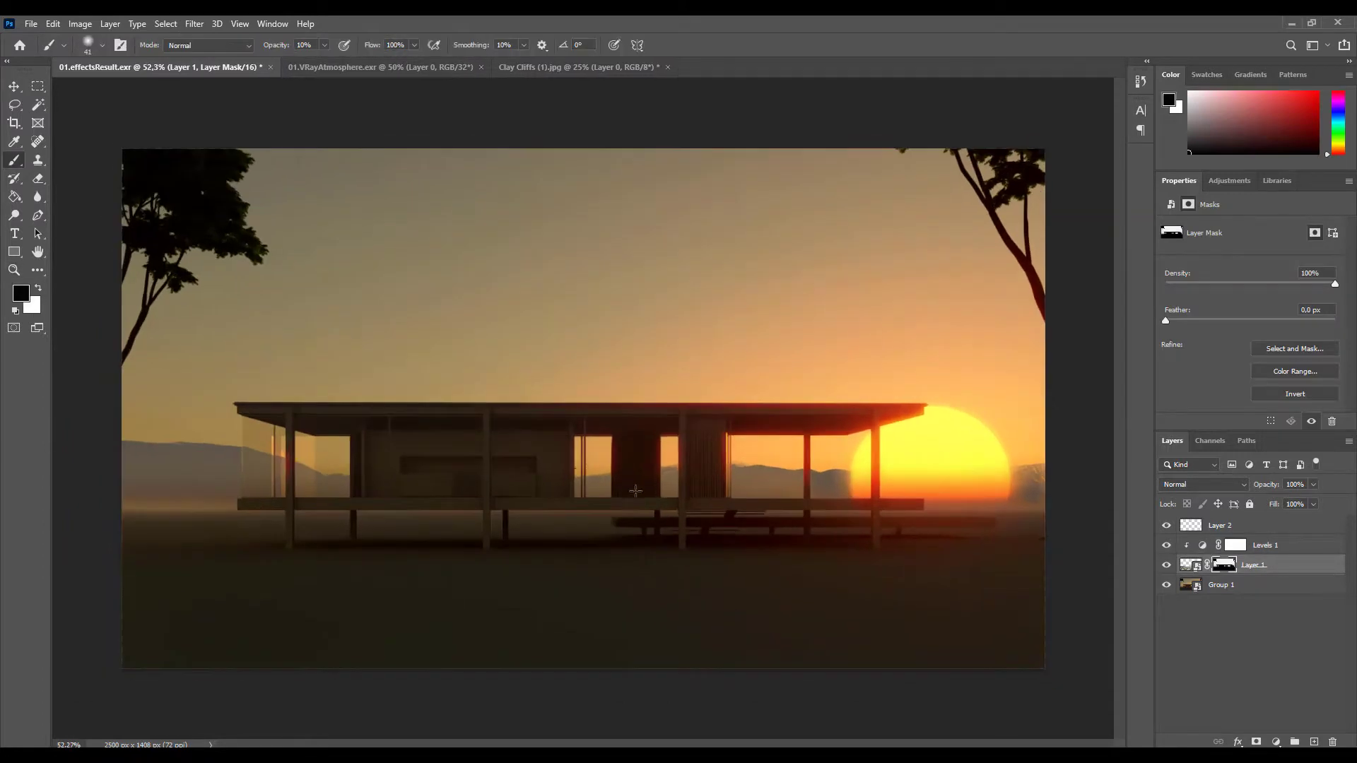
Group the mountain layer and its Levels adjustment as BACK, and group the render layer as RGB.
key("ctrl+g")
double_click(1220, 544)
type("BACK")
key("Return")
left_click(1211, 563)
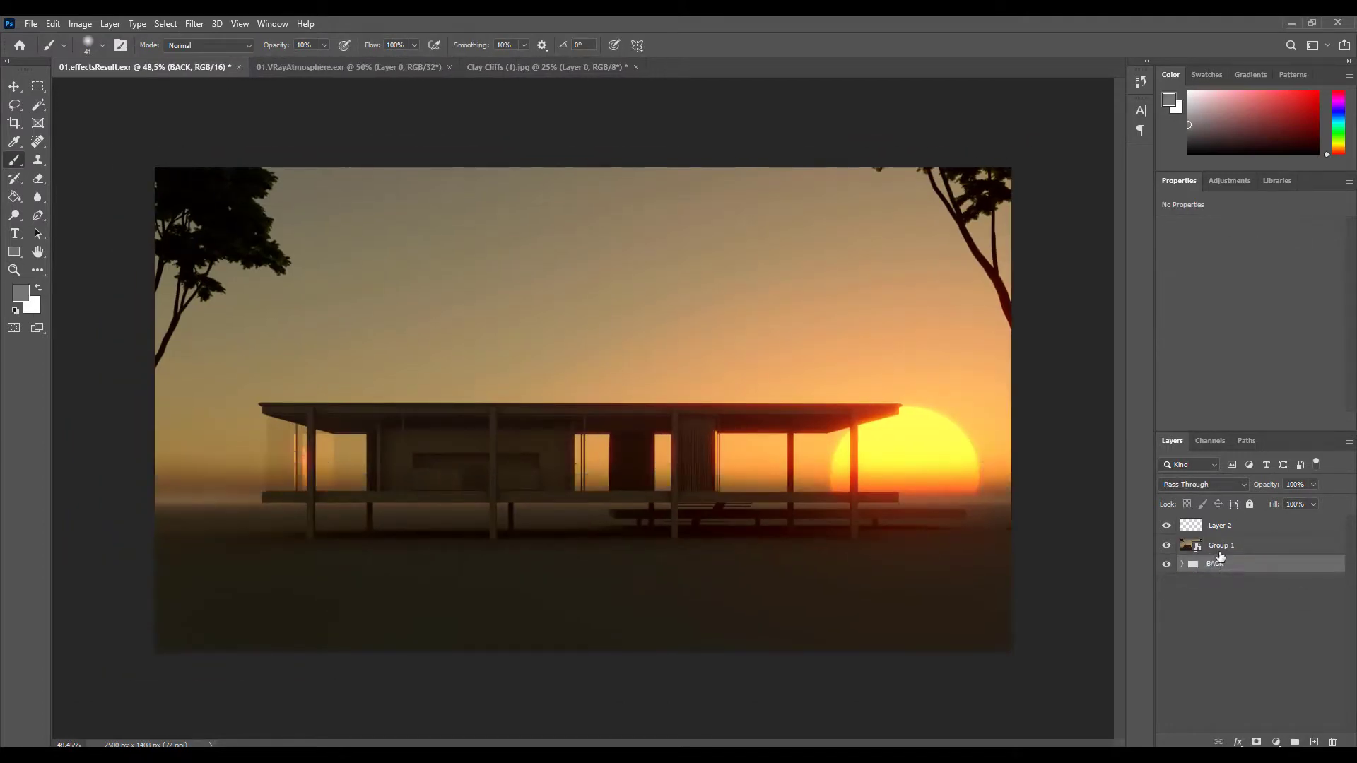
key("ctrl+g")
double_click(1215, 561)
type("RE")
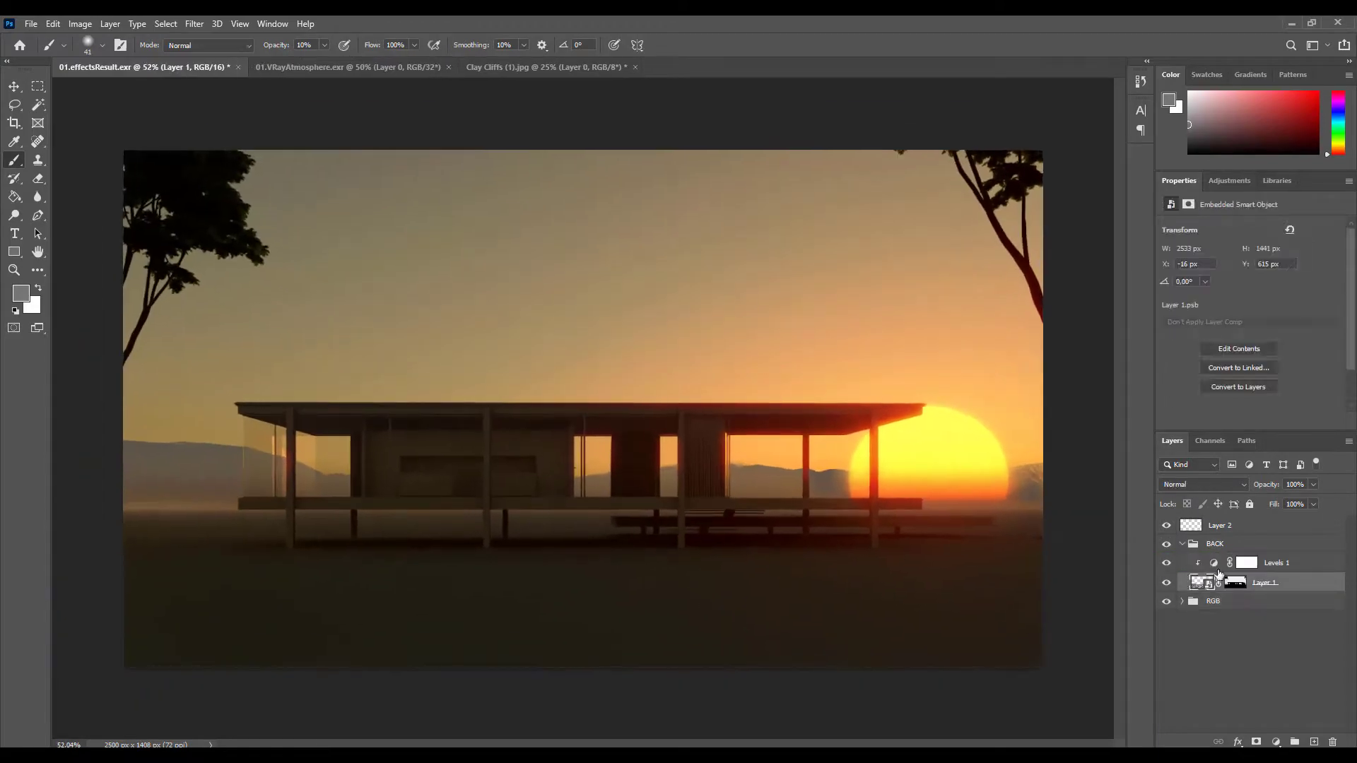
Scale and position the Clay Cliffs ground photo over the foreground and set its blend mode to Overlay.
key("ctrl+t")
left_click_drag(587, 243, 500, 436, "ctrl+shift")
mouse_move(583, 375)
left_mouse_down()
mouse_move(573, 406)
mouse_move(583, 394)
left_mouse_up()
key("Return")
key("b")
left_click(1201, 485)
left_click(1193, 581)
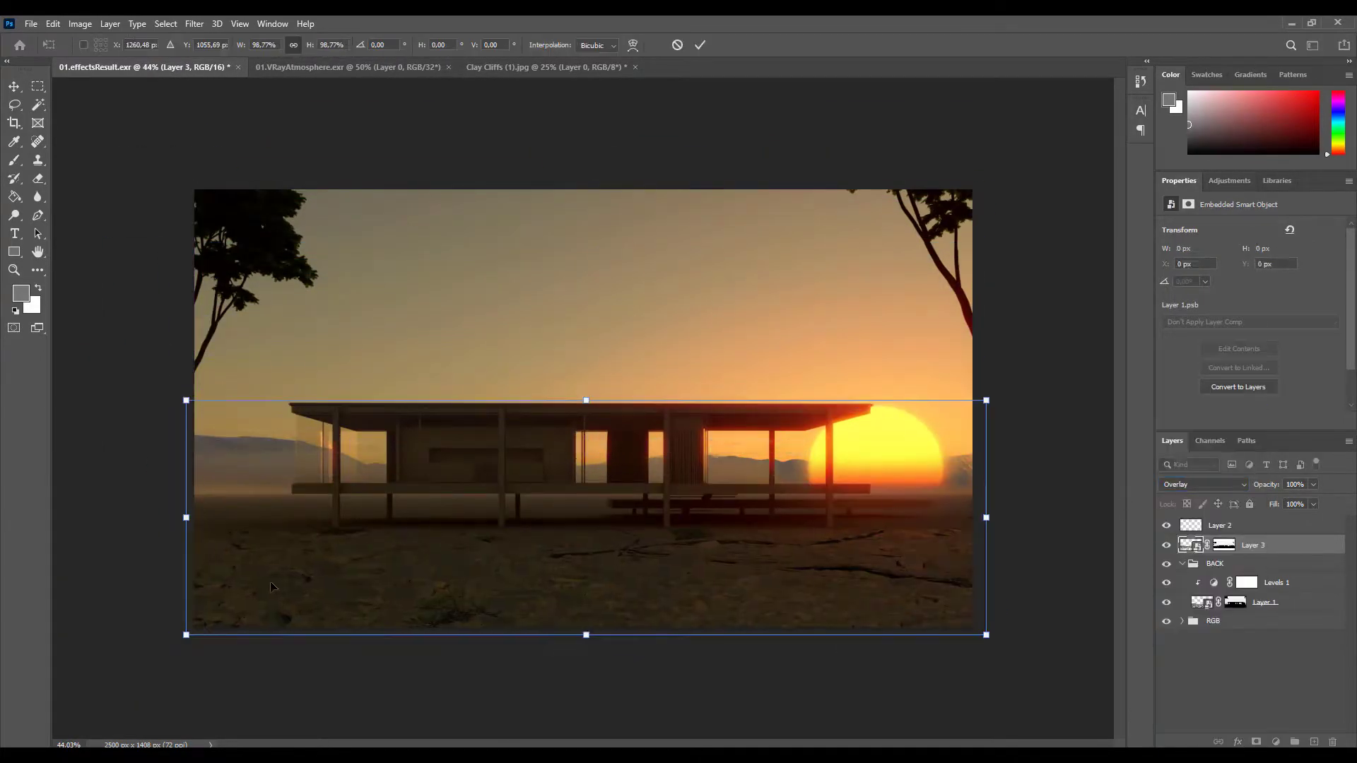
Rasterize the ground texture on Layer 3 and blend its mask into the terrain with a 10% opacity brush.
right_click(1251, 545)
left_click(1215, 425)
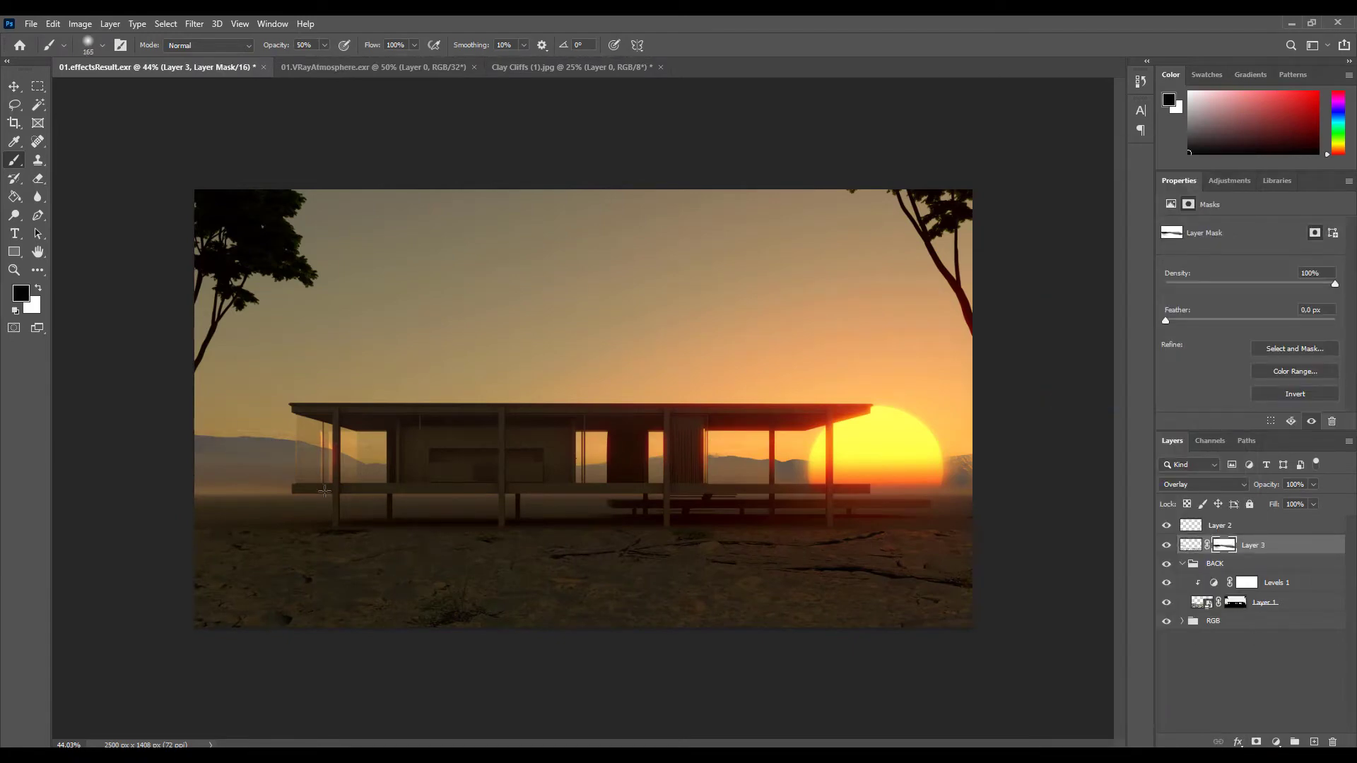
key("1")
key("ctrl+plus")
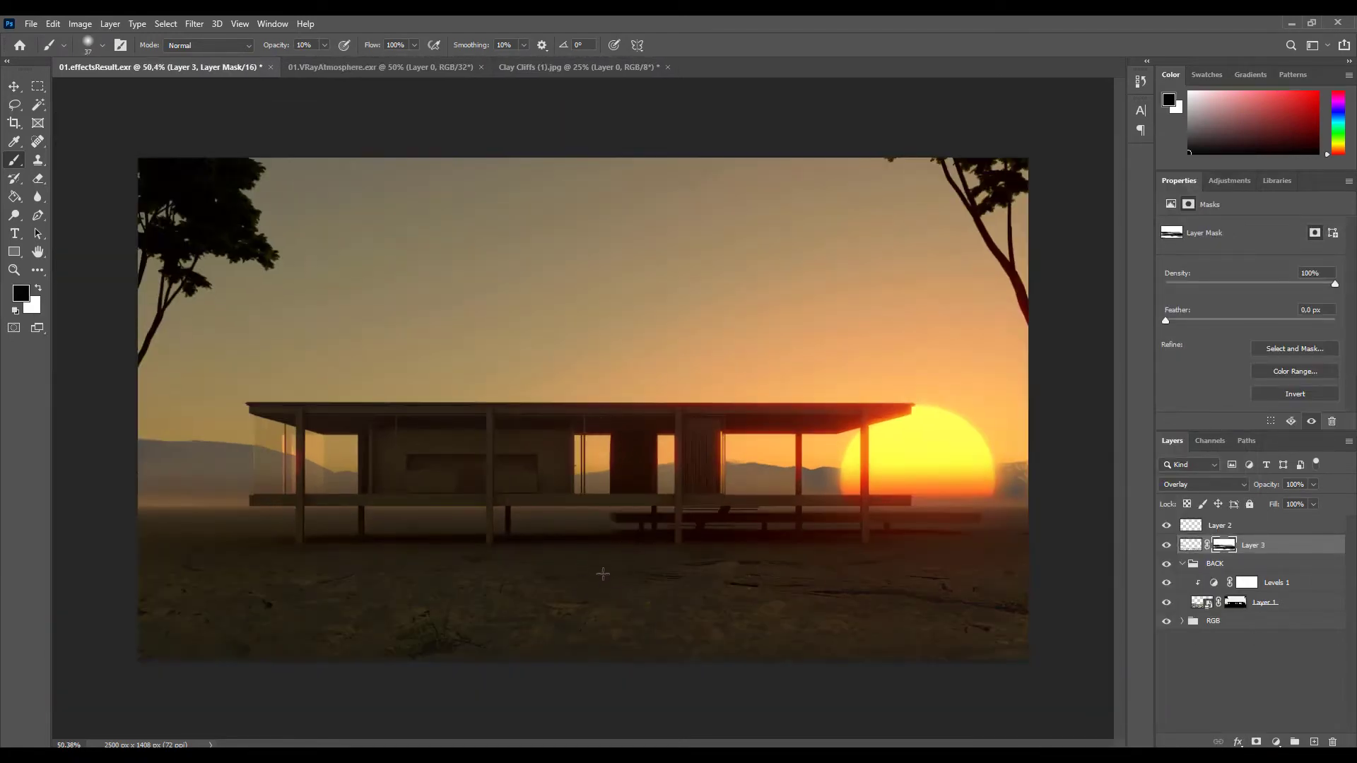
scroll(895, 577, "down", 1, "alt")
scroll(460, 369, "up", 5, "alt")
scroll(463, 370, "down", 3, "alt")
Add an adjustment layer clipped to Layer 3 and tune the ground texture's tones.
left_click(1276, 742)
left_click(1298, 554)
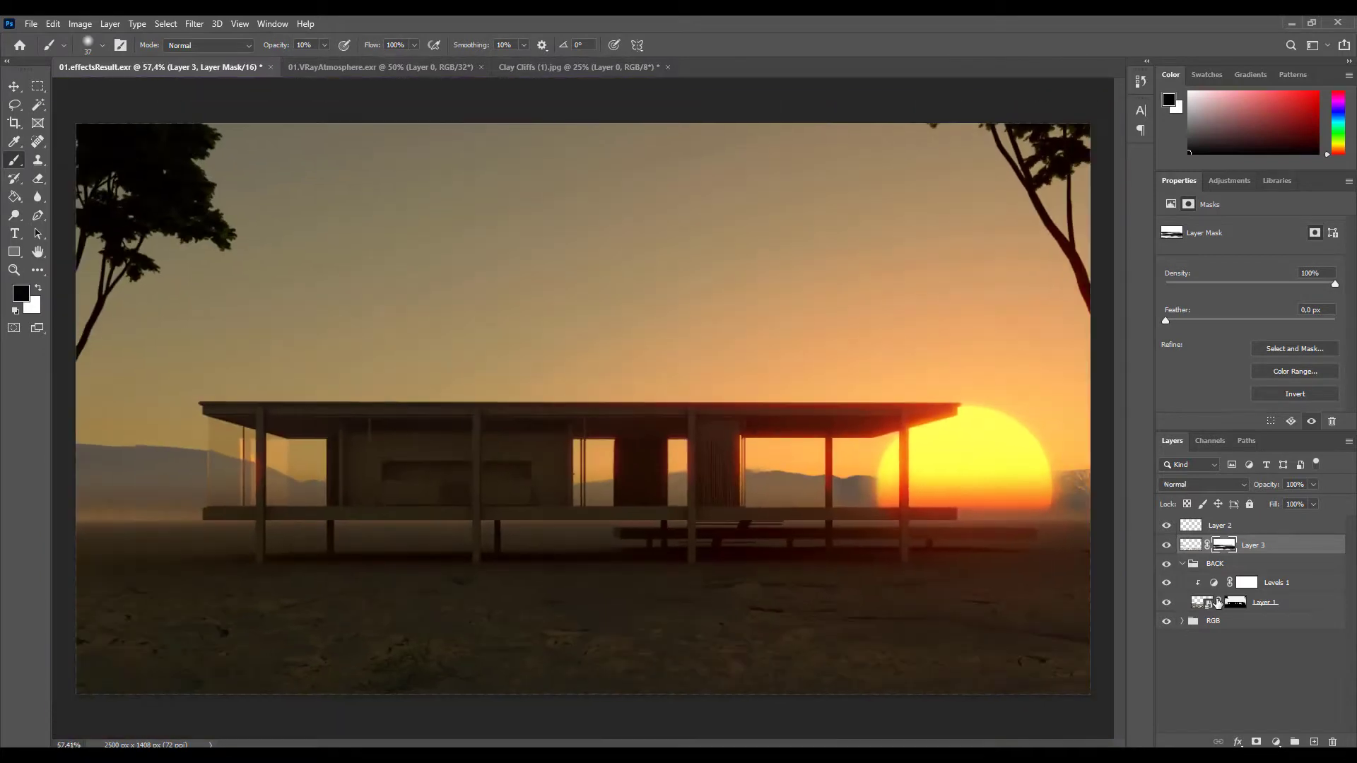
left_click(1249, 421)
mouse_move(1264, 331)
left_mouse_down()
mouse_move(1277, 345)
mouse_move(1286, 317)
left_mouse_up()
scroll(706, 354, "down", 3, "alt")
key("v")
scroll(545, 411, "up", 2, "alt")
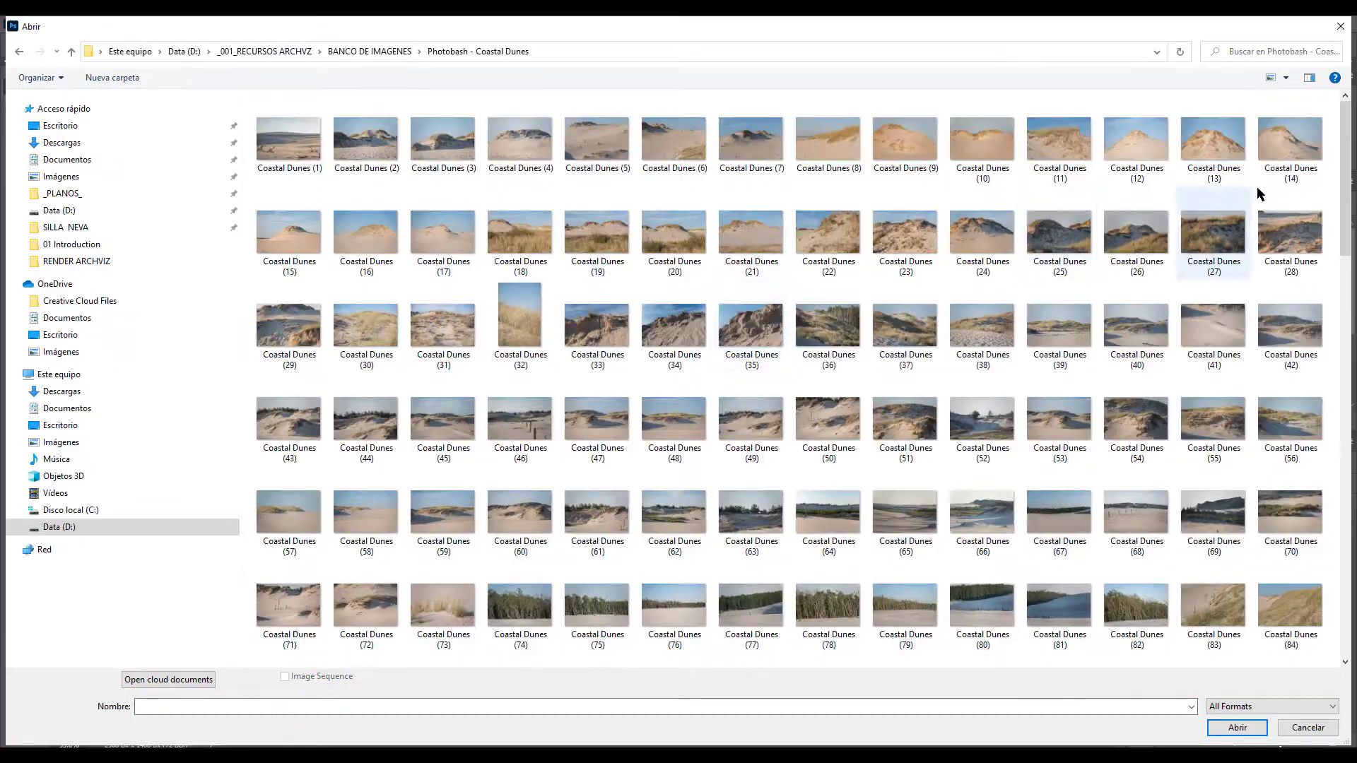
Open Coastal Dunes (166), scale it across the foreground below the house, and mask out the shrubs and upper terrain with a soft brush.
scroll(1257, 193, "down", 10)
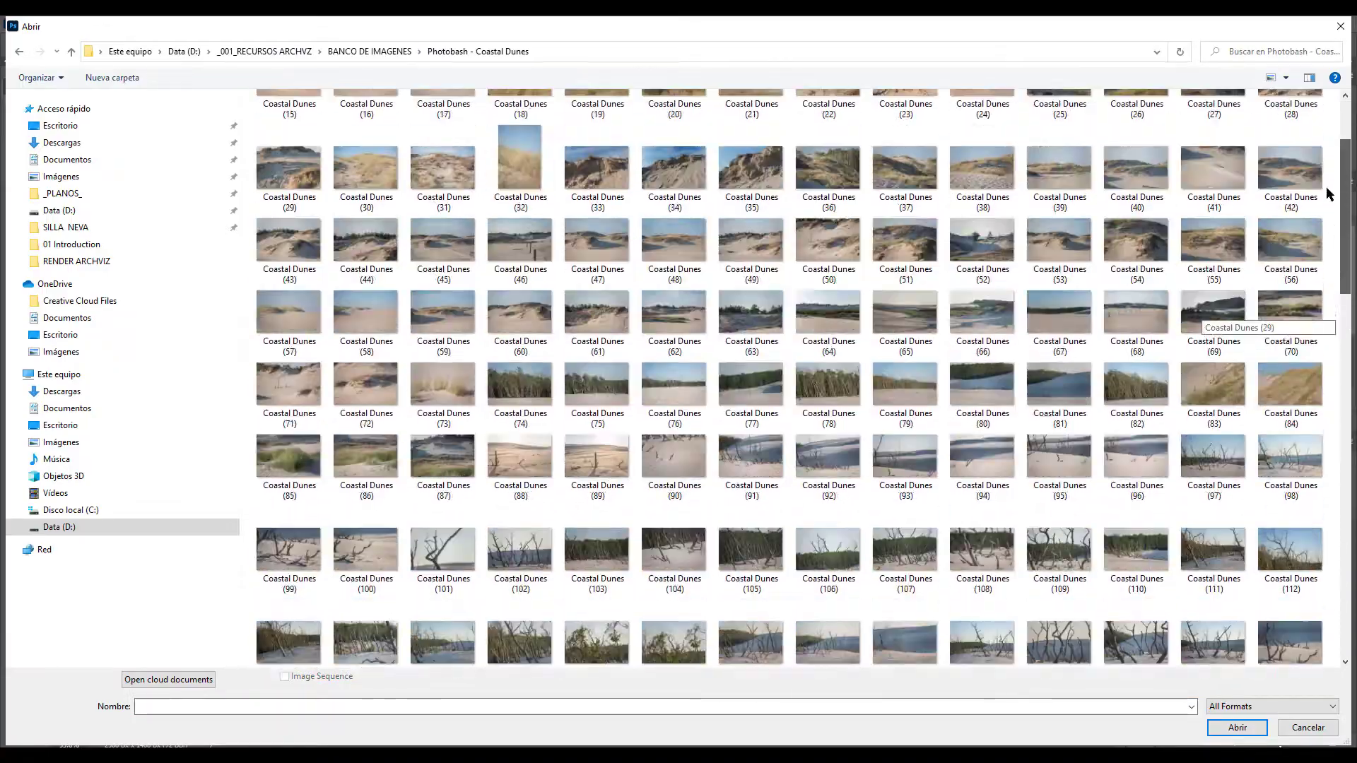
double_click(1136, 458)
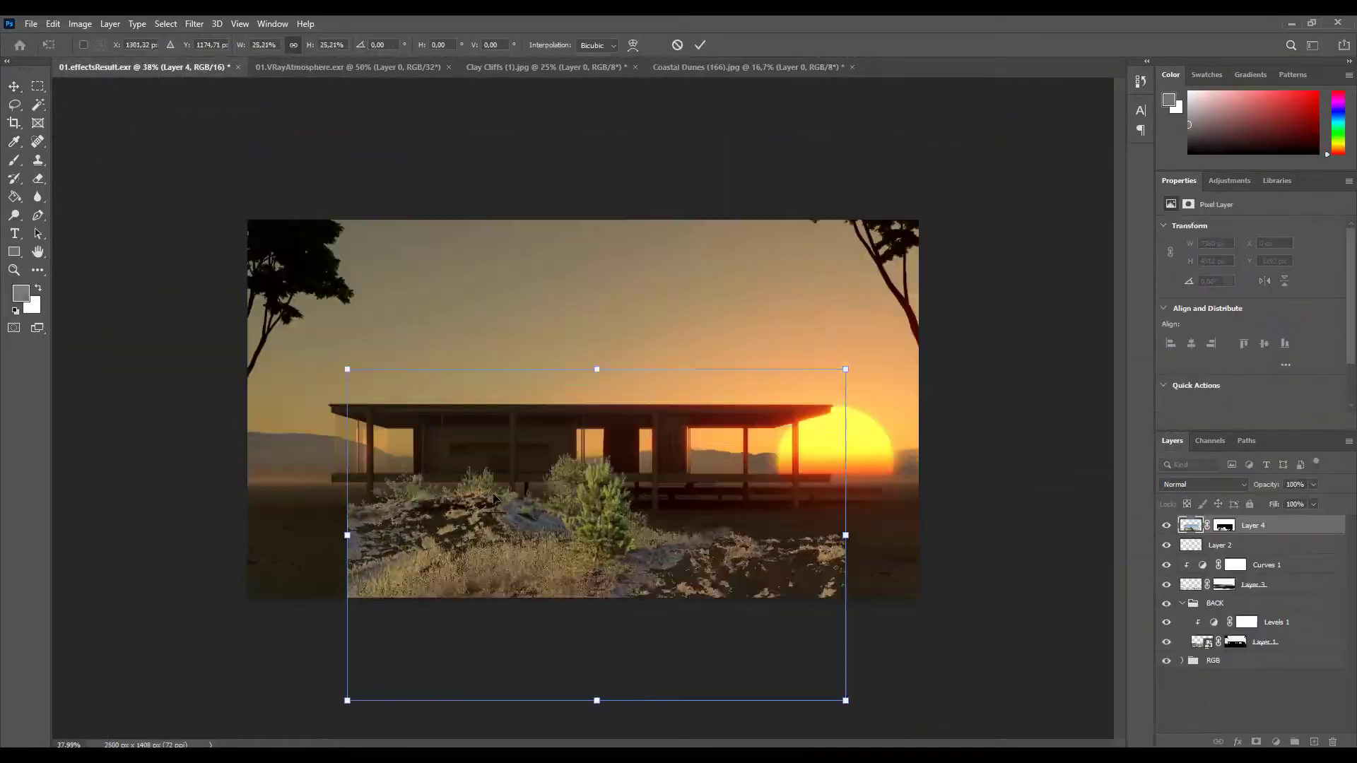
left_click_drag(660, 379, 688, 349, "shift")
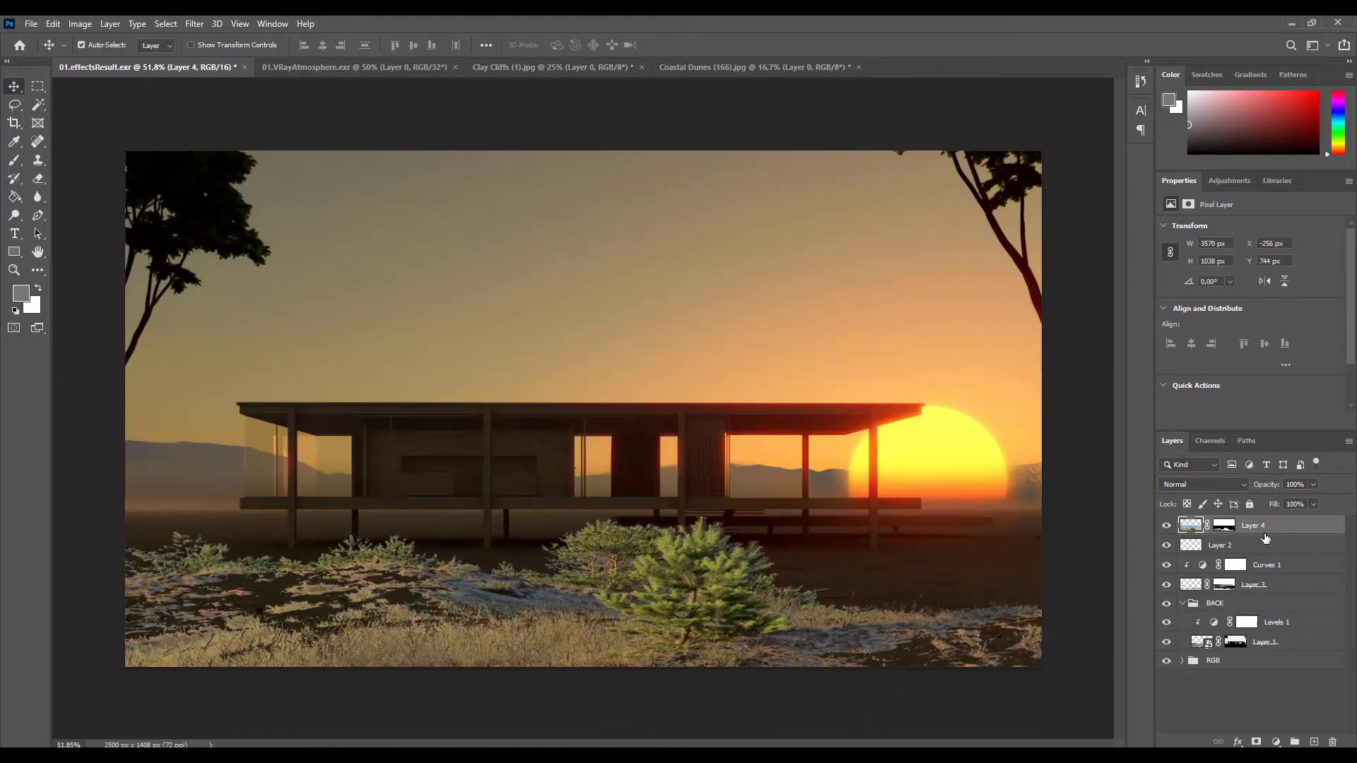
right_click_drag(502, 508, 502, 507, "alt")
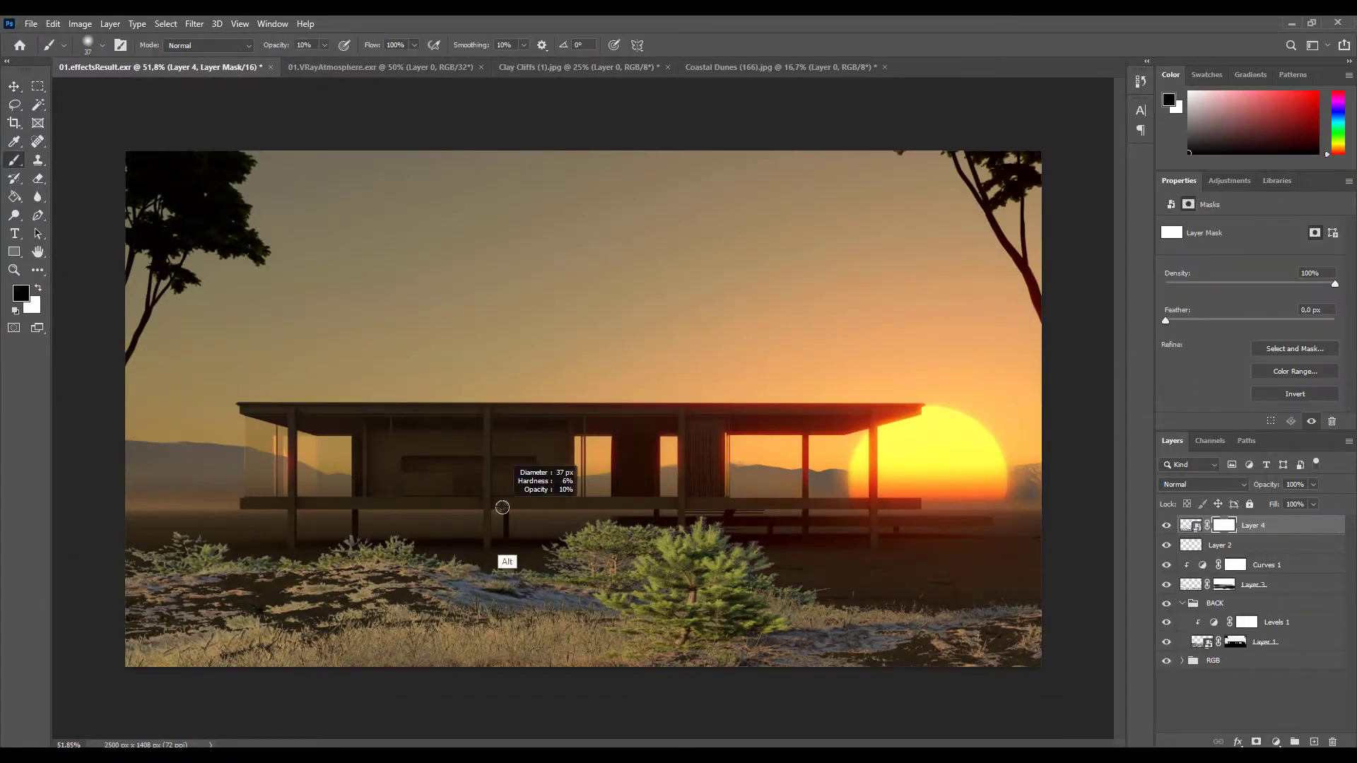
left_click_drag(670, 579, 212, 566)
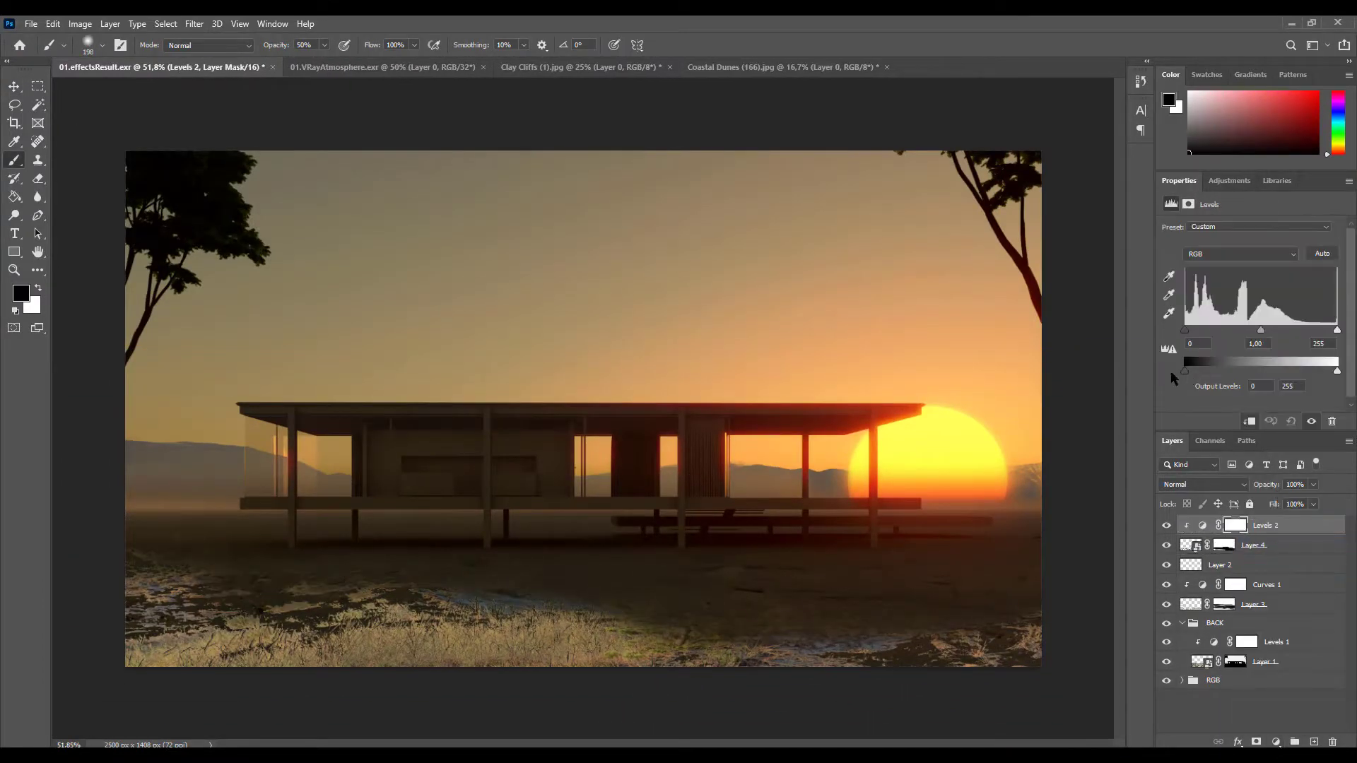
Adjust the dunes layer with clipped Levels (input black 83, output white 112) and Color Balance with highlights +3, -6, -33.
left_click_drag(1336, 371, 1250, 333)
left_click(1275, 742)
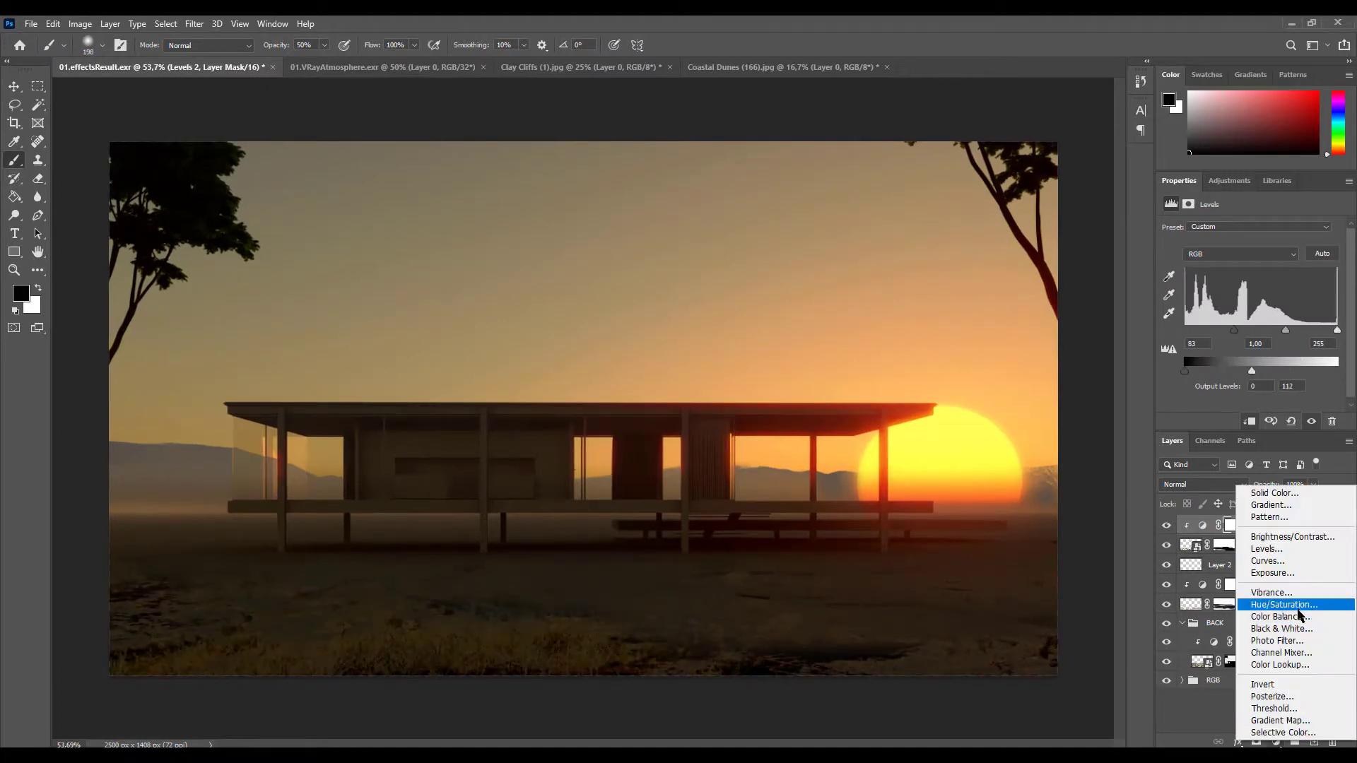
left_click(1289, 605)
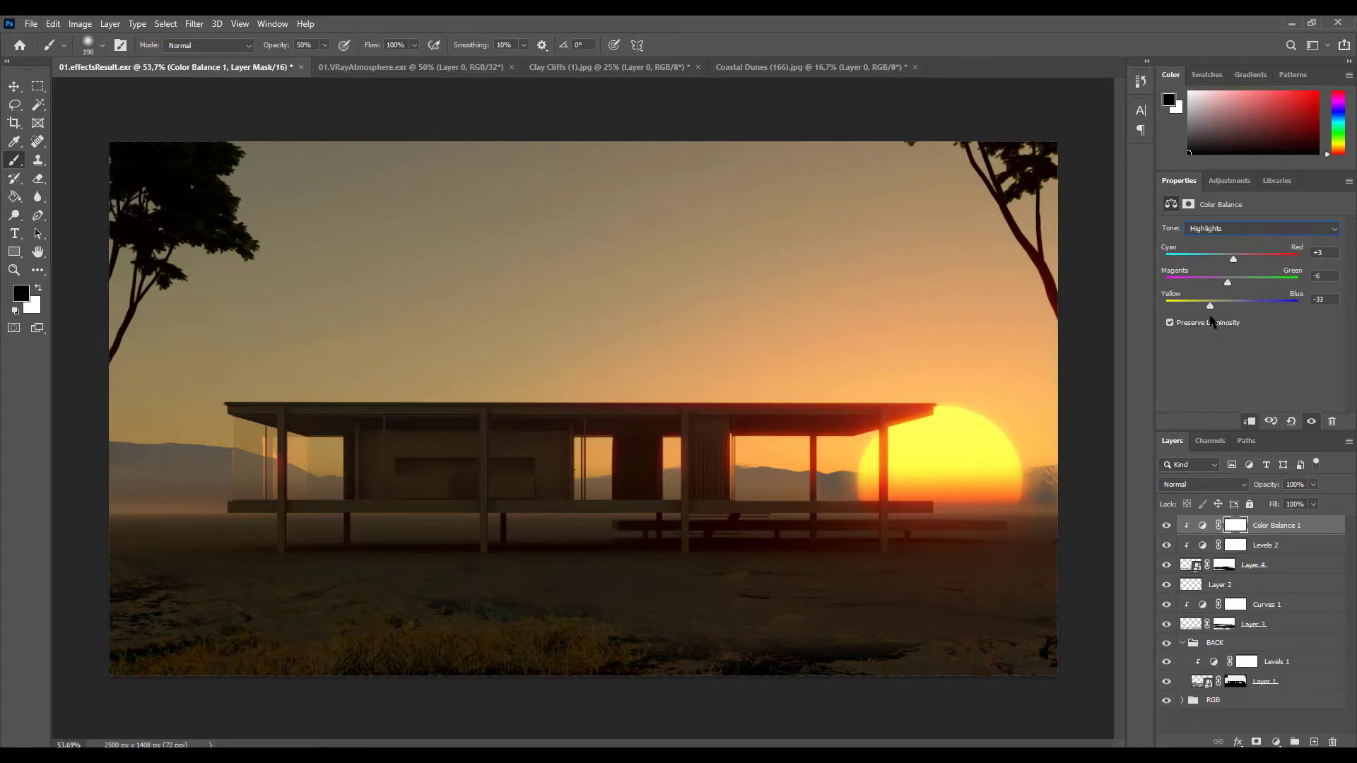
left_click(1261, 235)
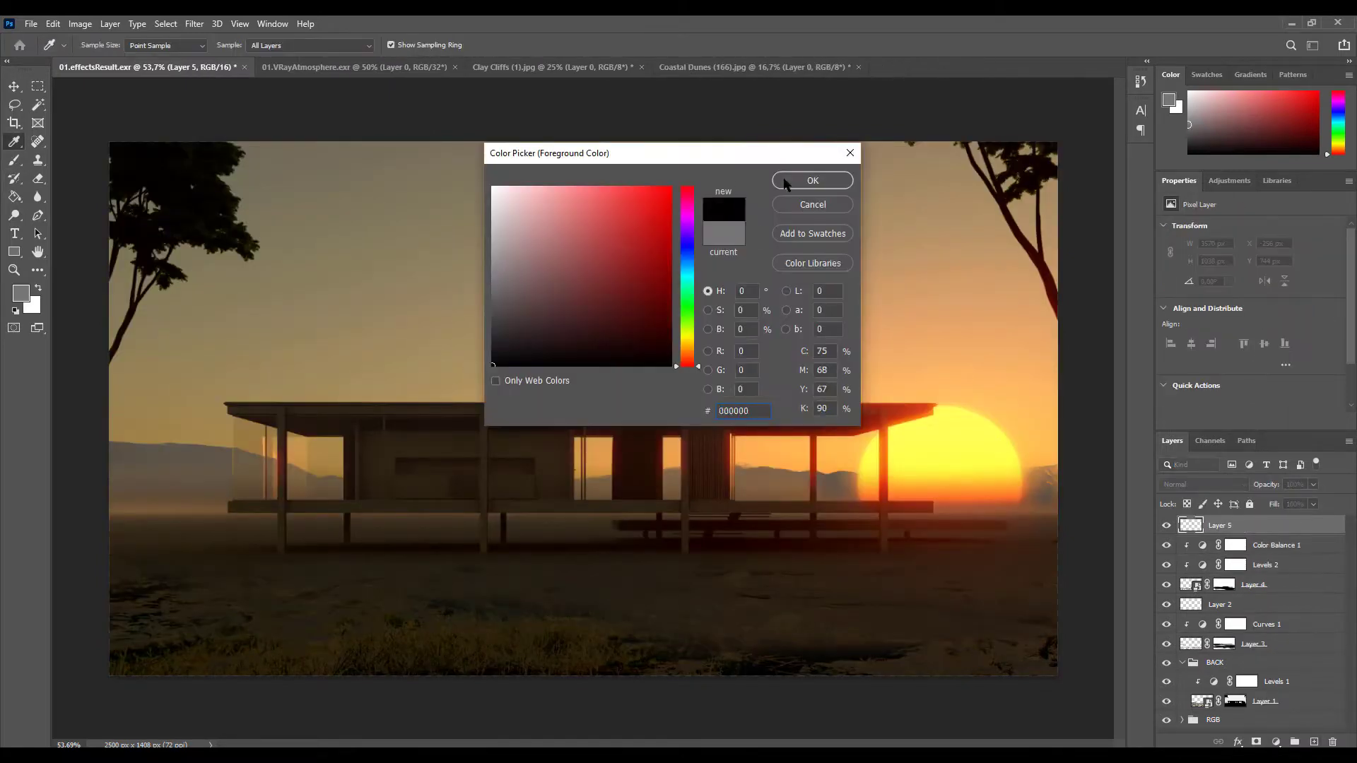
Darken the ground with black on a clipped Multiply layer at 49% fill, and group the ground layers as TOPOGRAPHY.
left_click(797, 182)
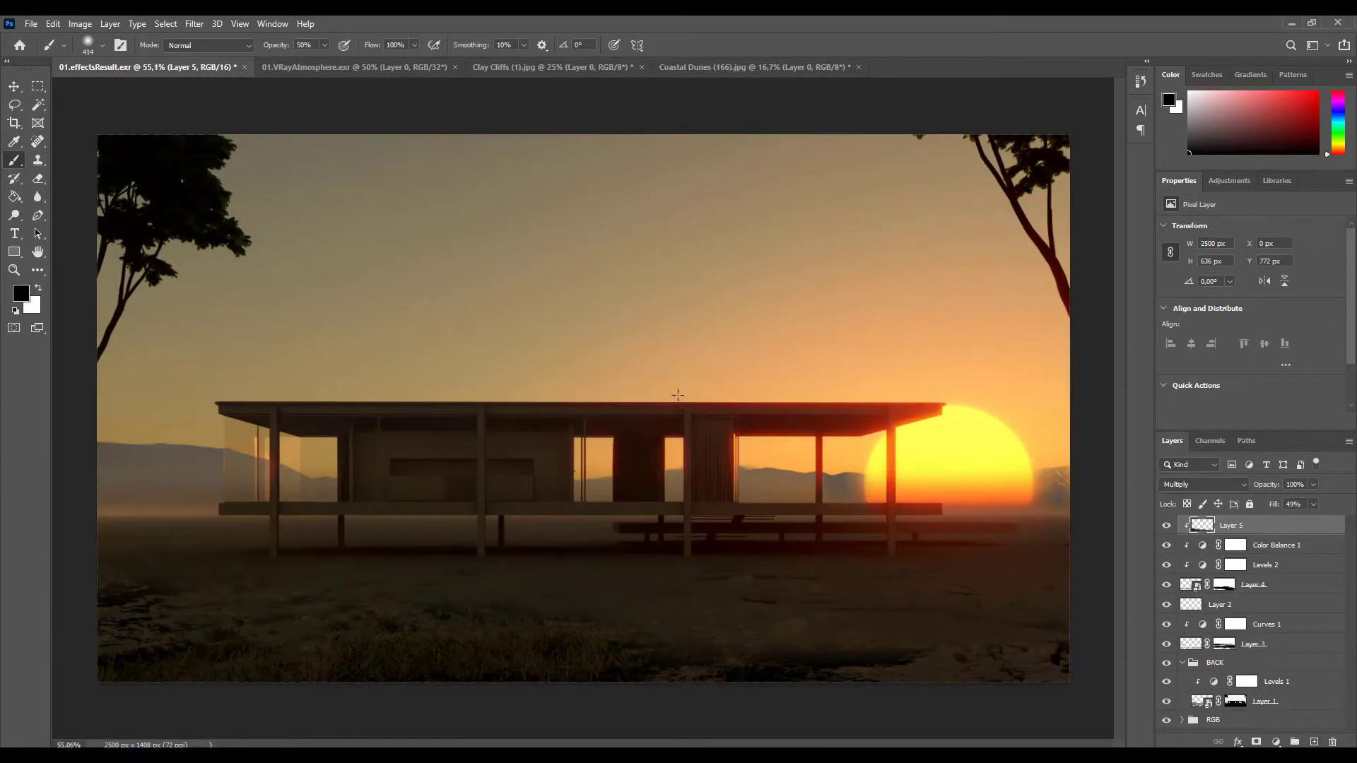
type("TOPOGRAPHY")
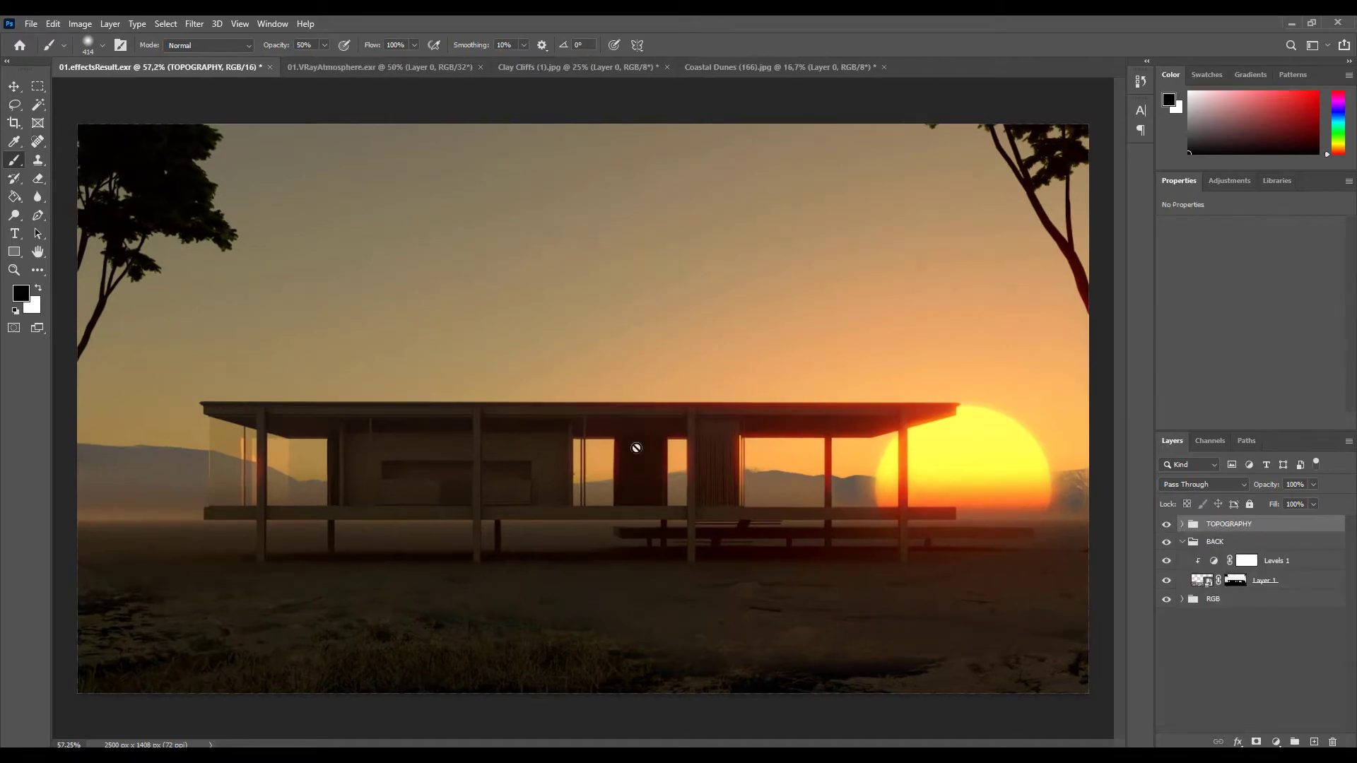
scroll(636, 448, "down", 1, "alt")
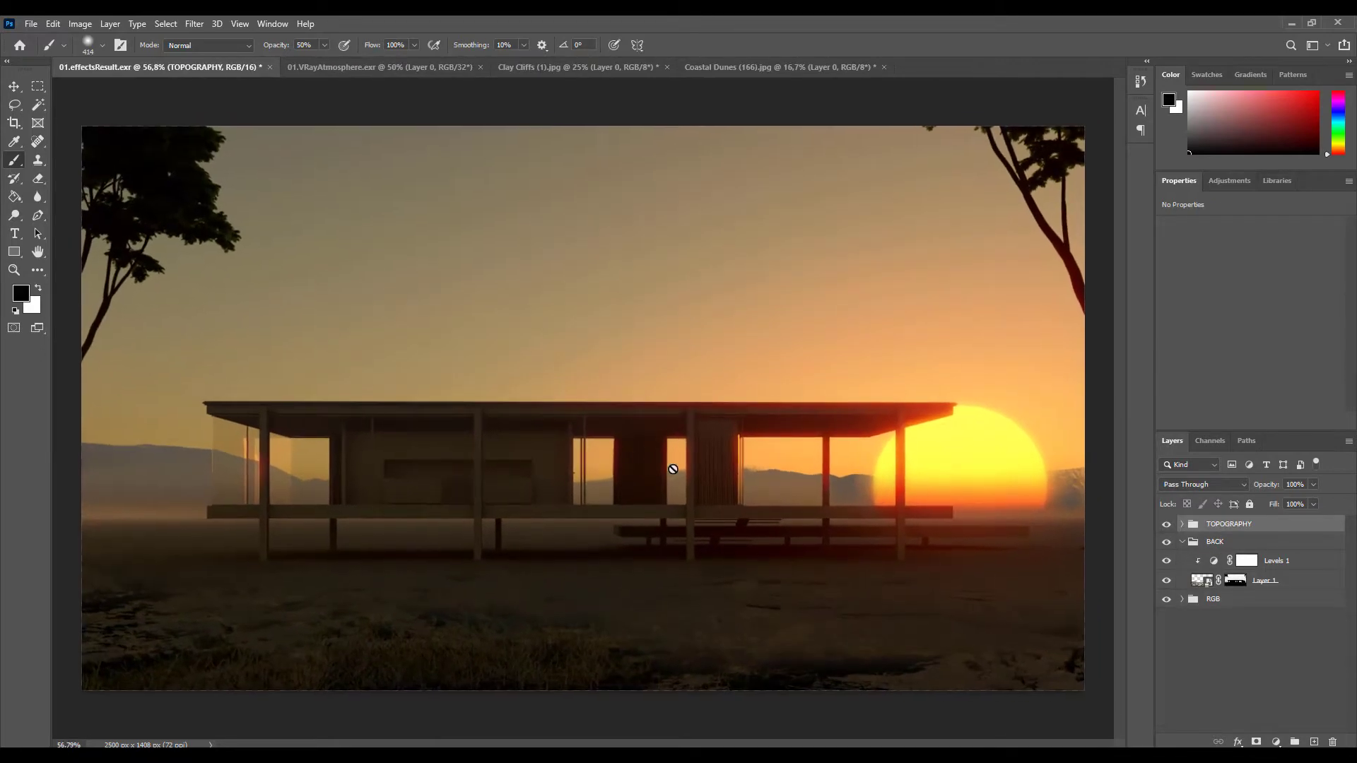
Paint yellow and orange sunlight onto the tree foliage using masked Overlay and Linear Dodge (Add) layers inside the RGB group.
key("alt+bracketleft")
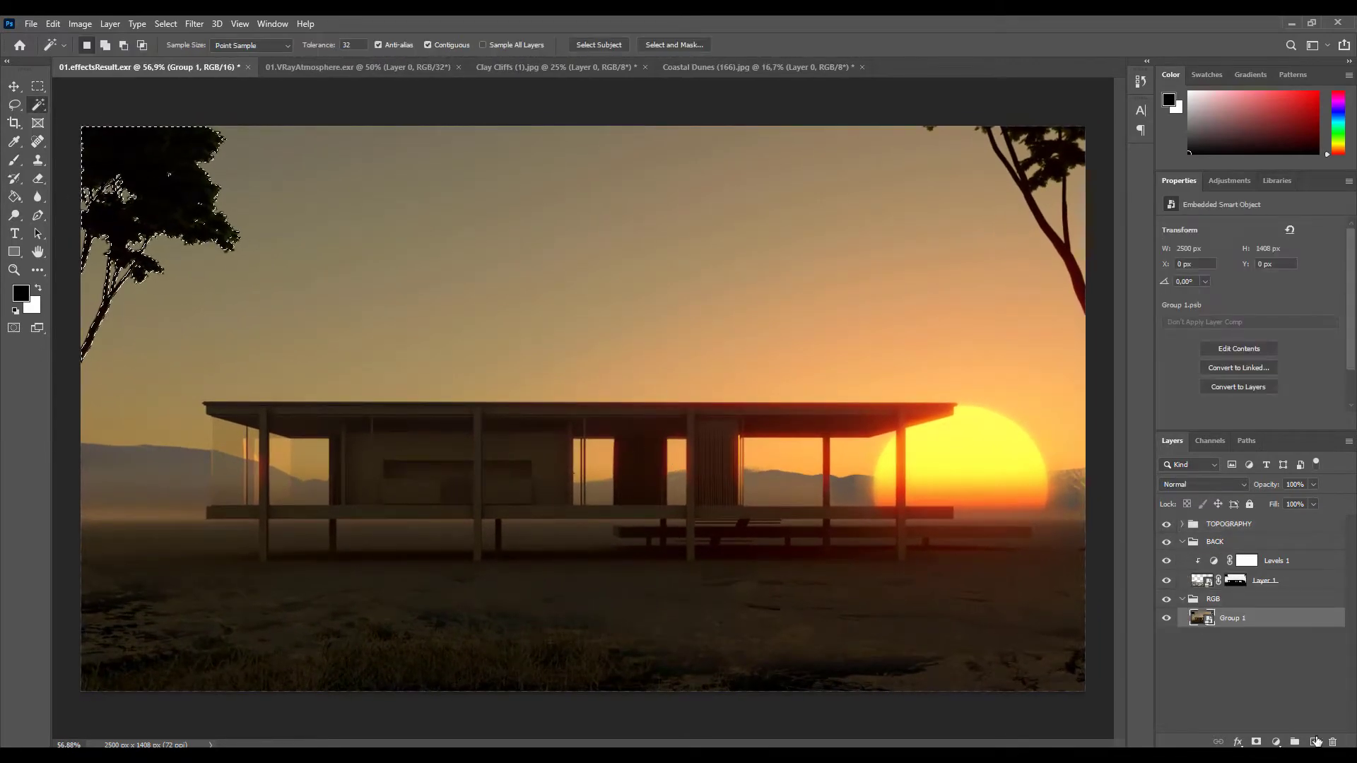
key("b")
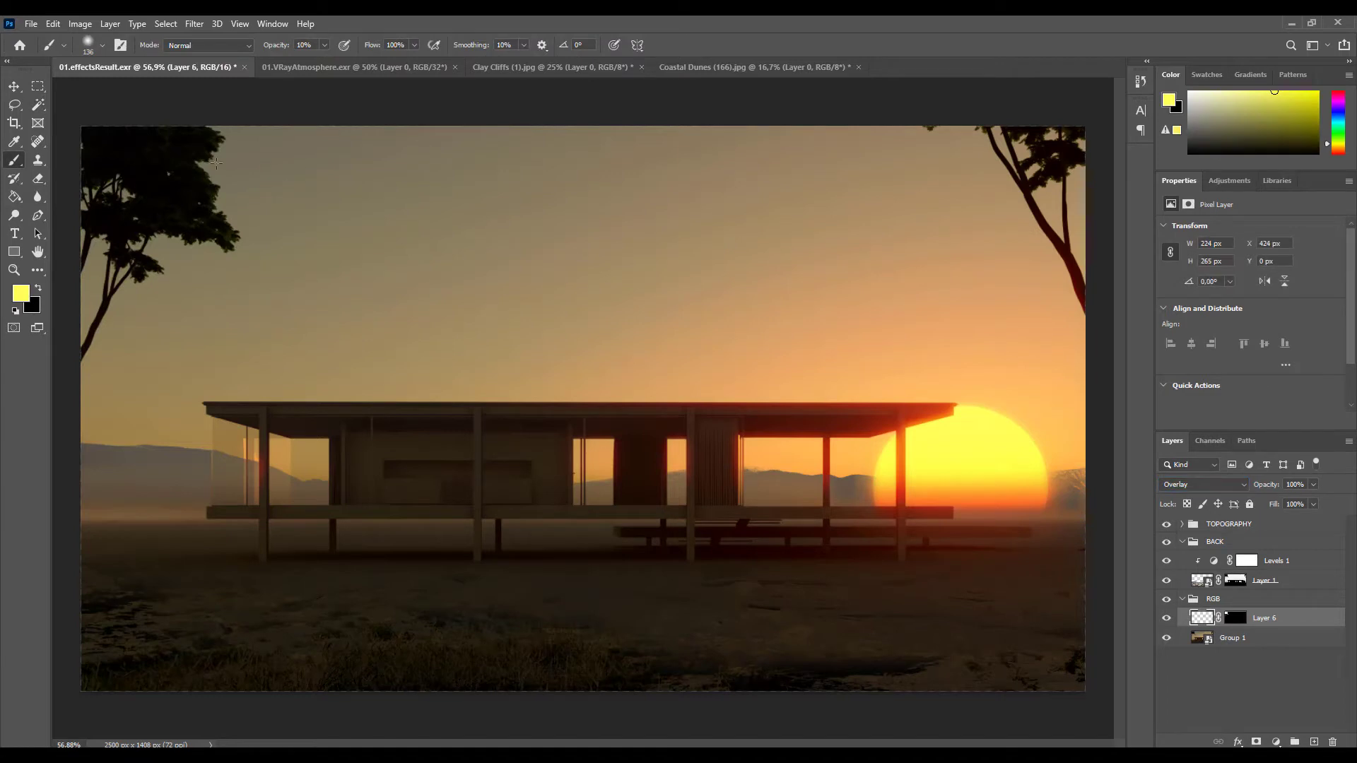
left_click(883, 441, "alt")
key("e")
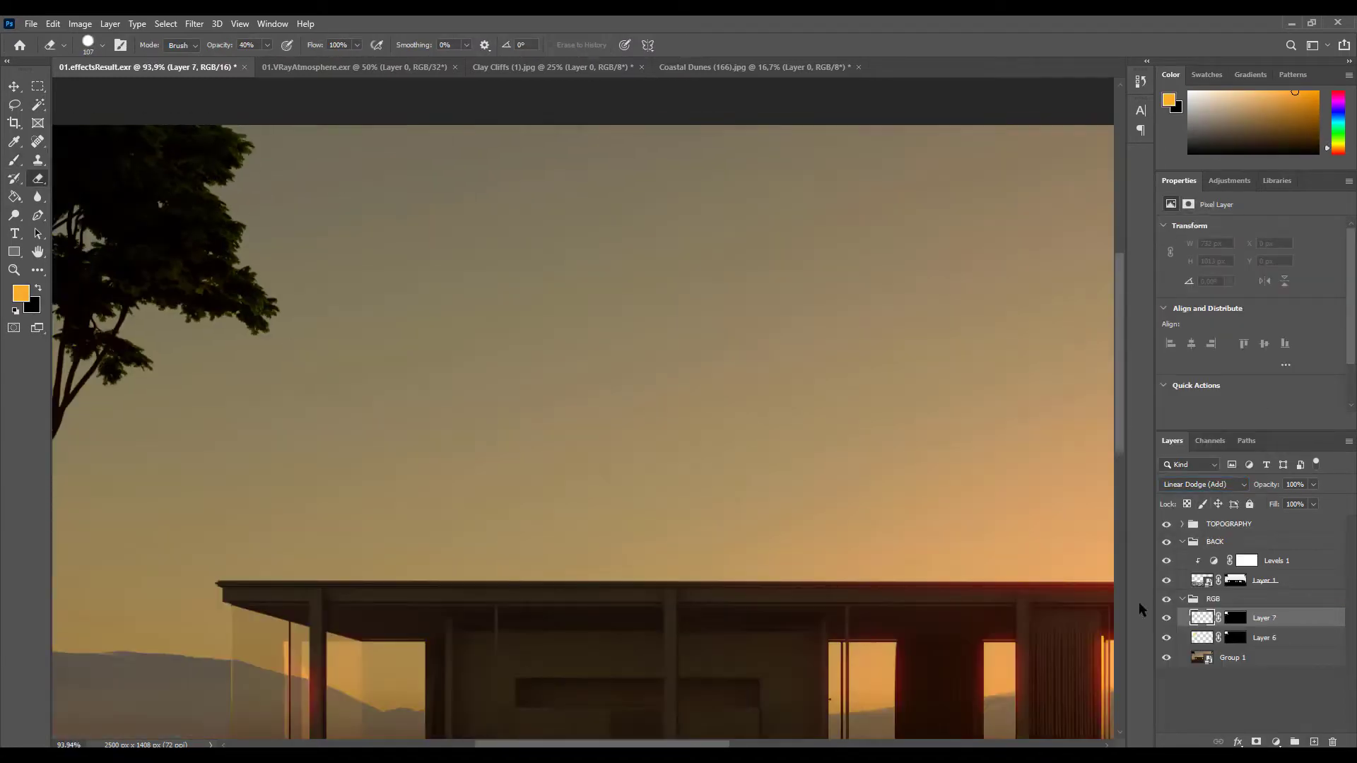
right_click_drag(294, 221, 304, 221, "alt")
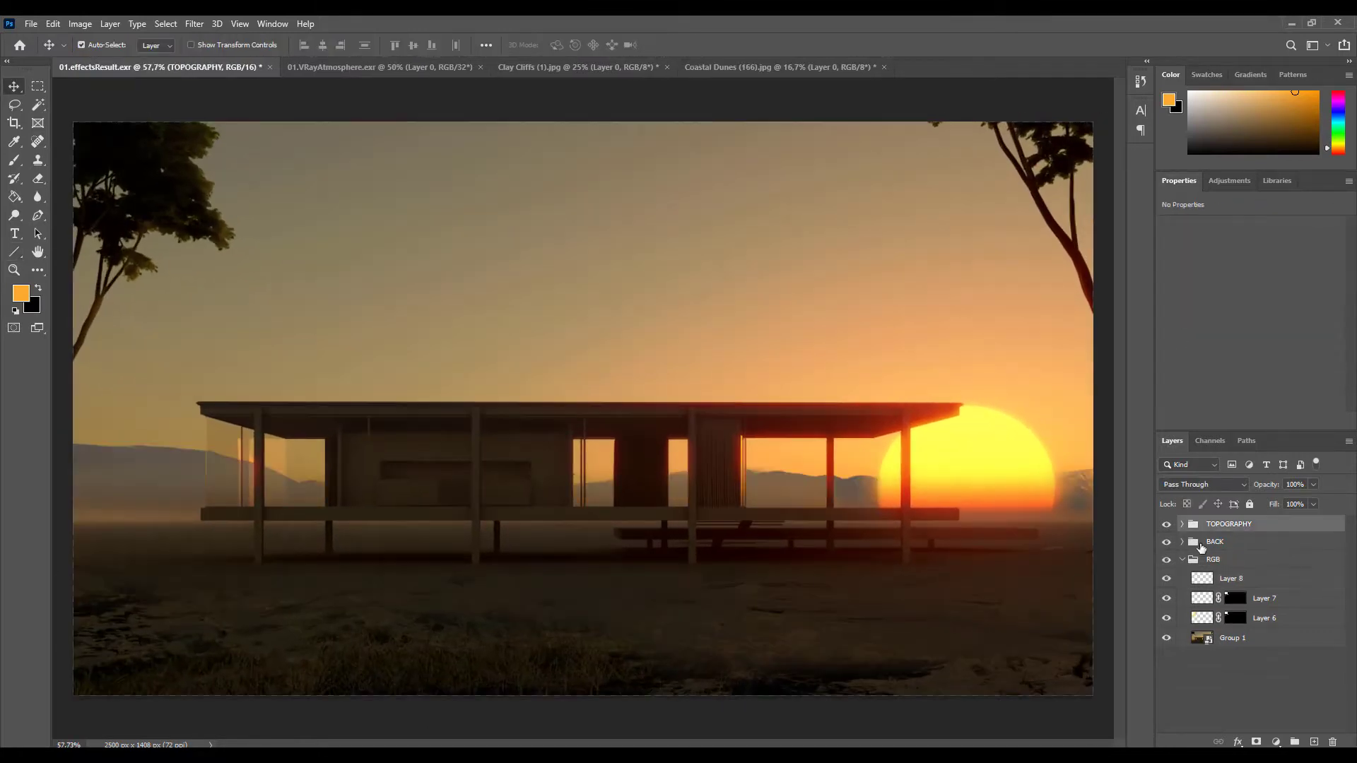
Open the Smoke II (281) image from the Photobash - Smoke II folder.
left_click(31, 24)
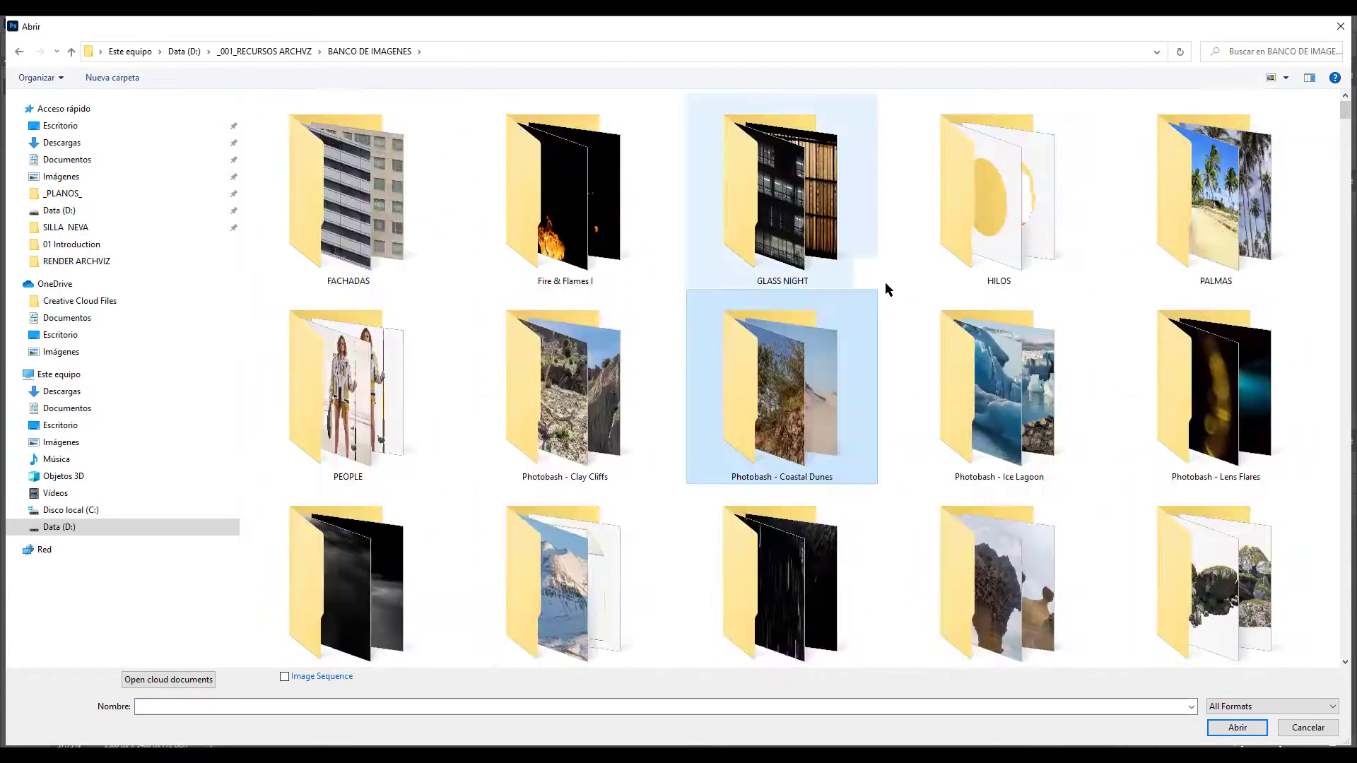
scroll(888, 288, "down", 3)
left_click(403, 445)
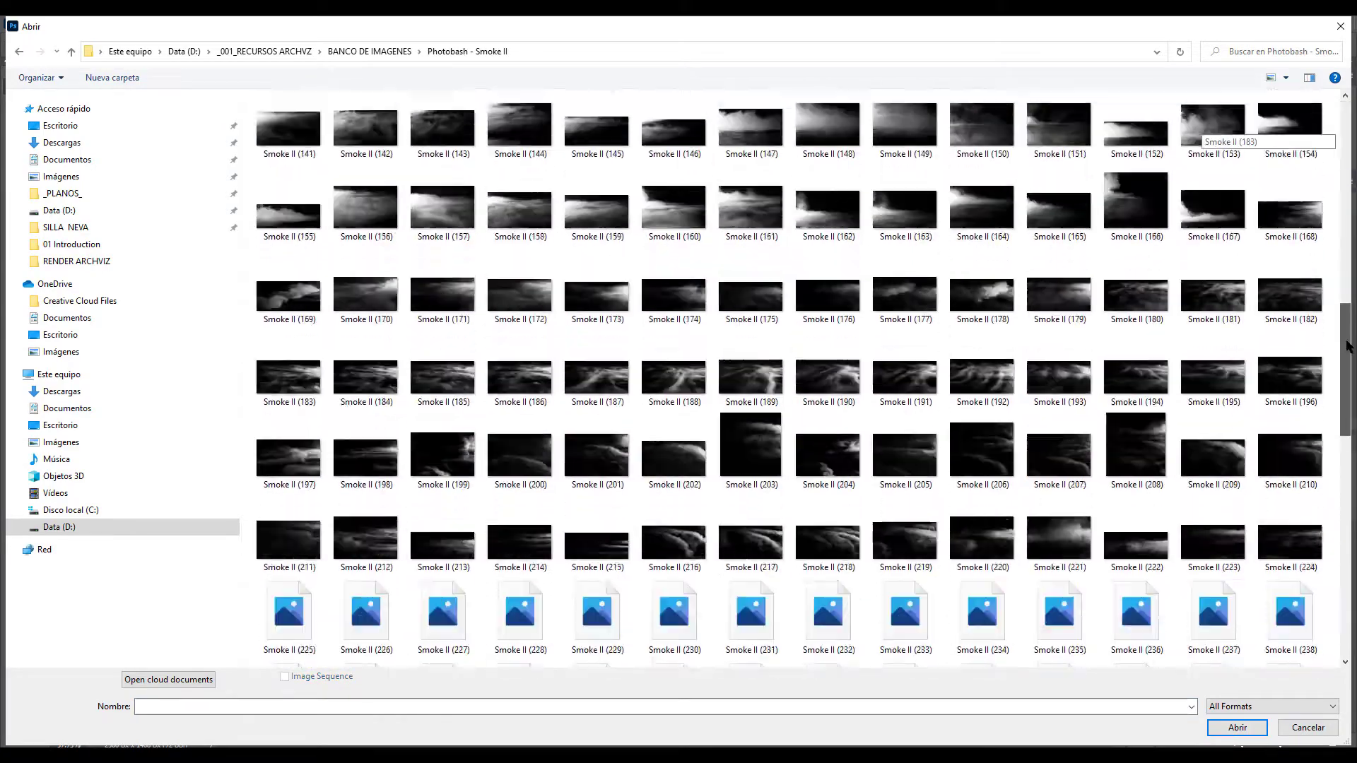
left_click(366, 247)
scroll(1340, 423, "down", 2)
left_click(597, 357)
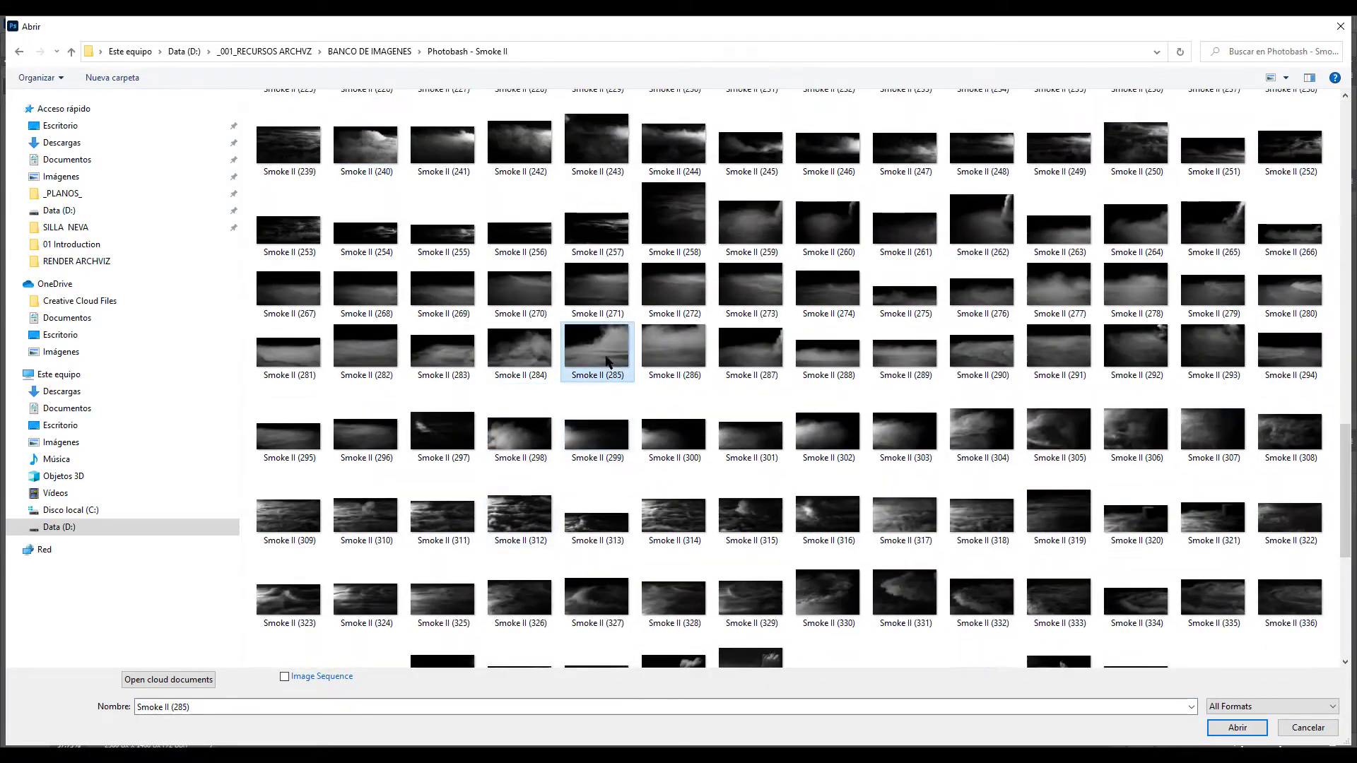
key("Return")
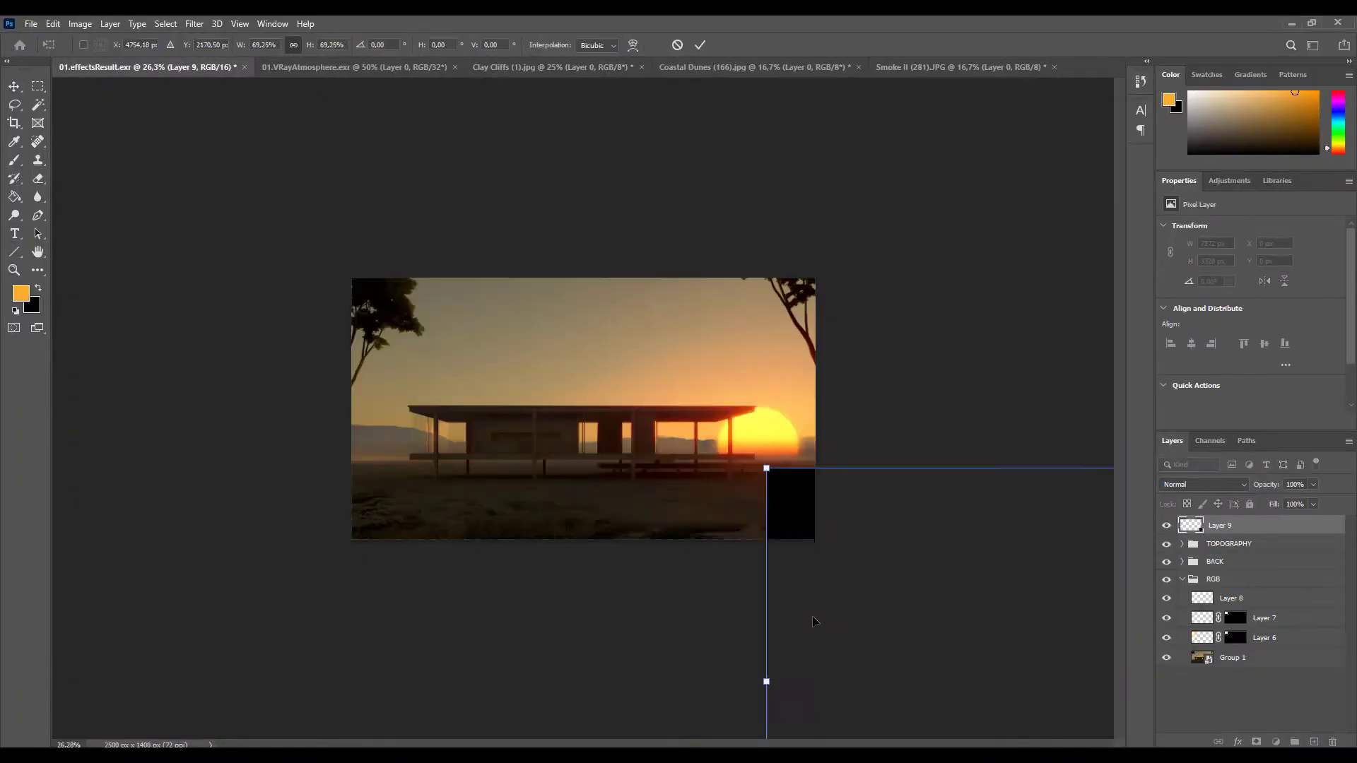
Scale and position the smoke image across the ground below the house, and change its blend mode to drop the black background.
left_click_drag(764, 682, 364, 479)
left_click(1203, 484)
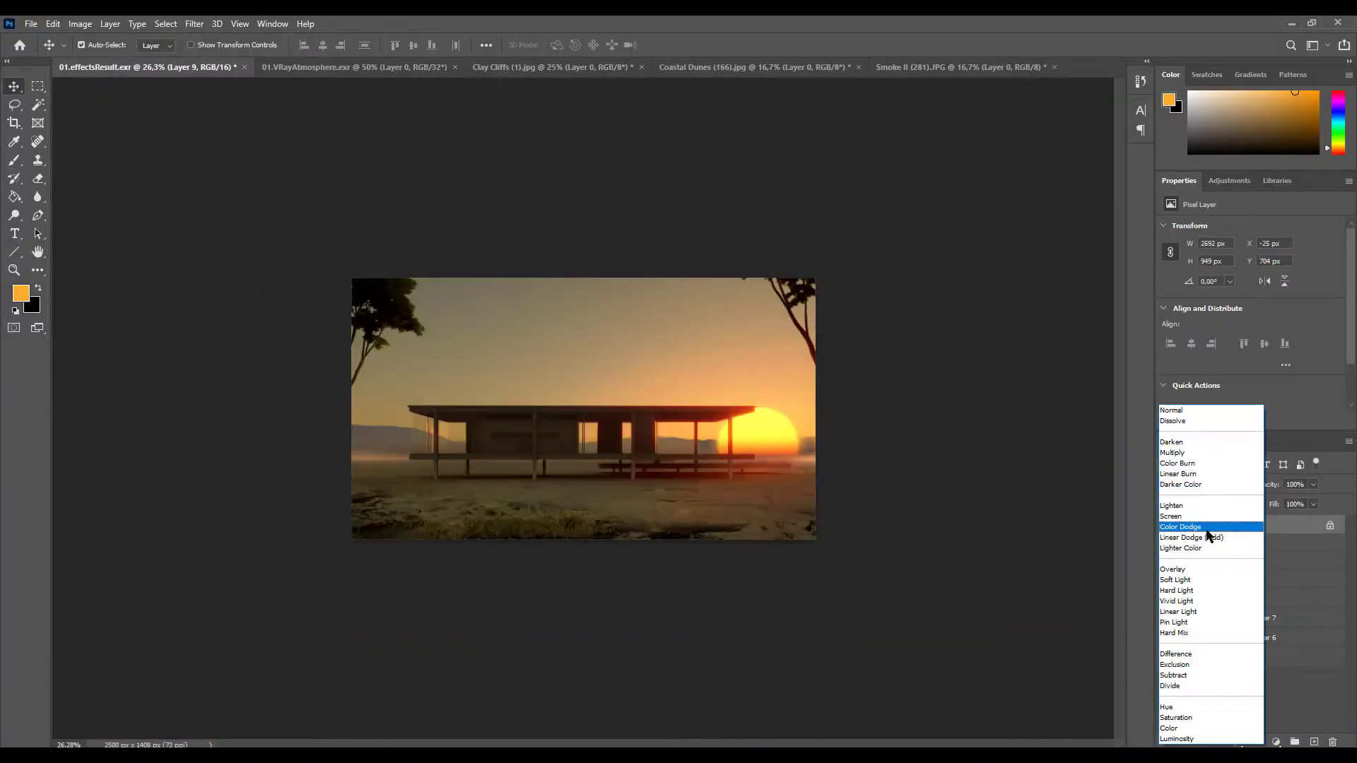
left_click(1205, 530)
scroll(544, 485, "up", 3, "alt")
left_click(1275, 742)
left_click(1265, 590)
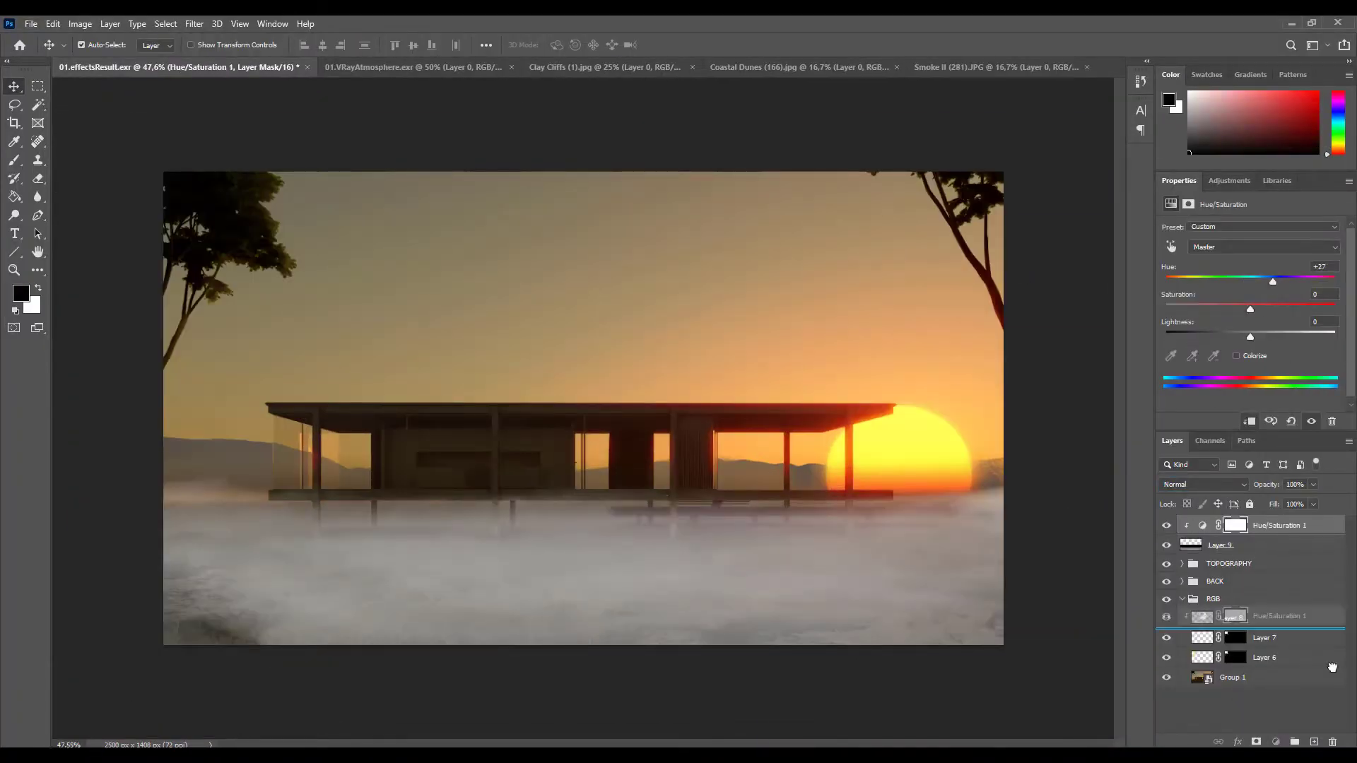
left_click_drag(1332, 667, 1332, 742)
Add a Color Balance adjustment to the smoke layer and shift it toward red.
left_click(1276, 742)
left_click(1258, 610)
left_click_drag(1232, 258, 1257, 259)
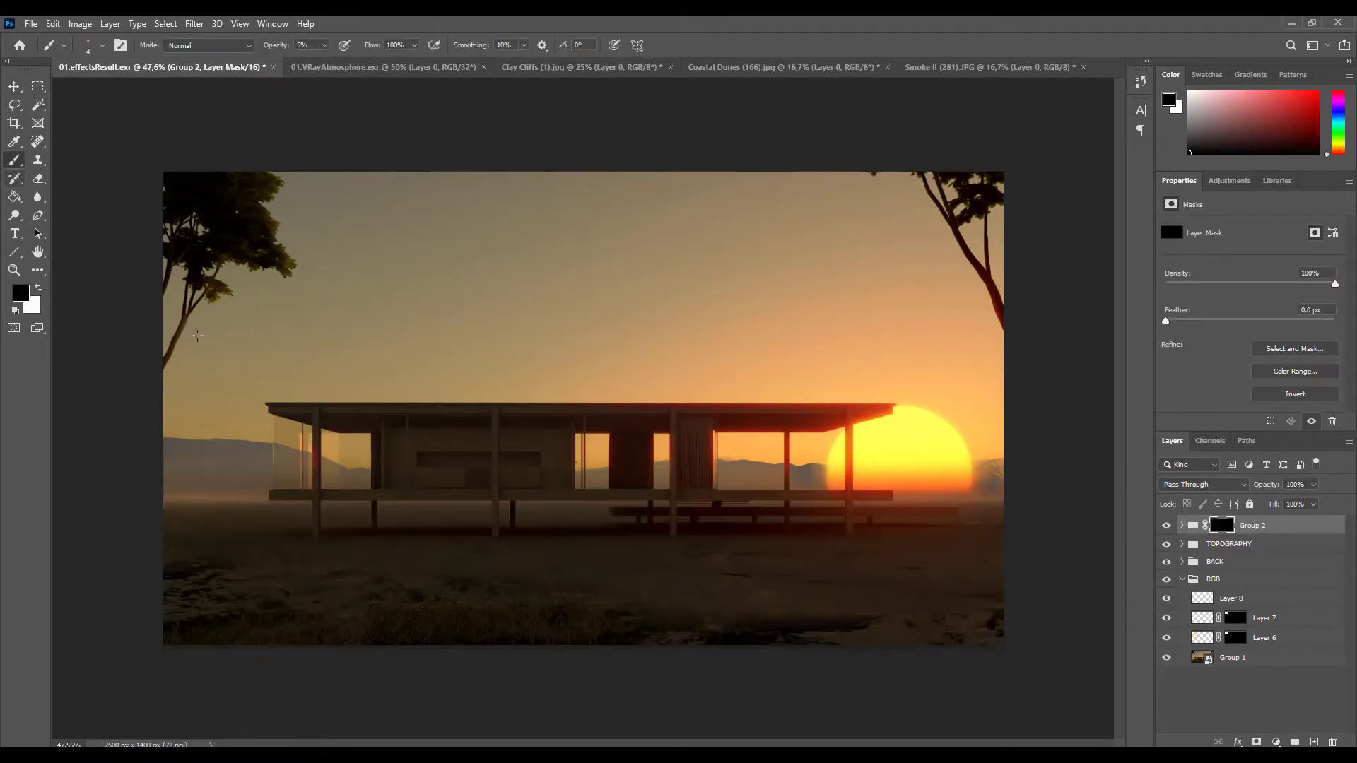
Reveal faint smoke over the ground by painting Group 2's black mask with a soft white 5% brush, and lower the group's fill to 40%.
right_click_drag(374, 603, 339, 603, "alt")
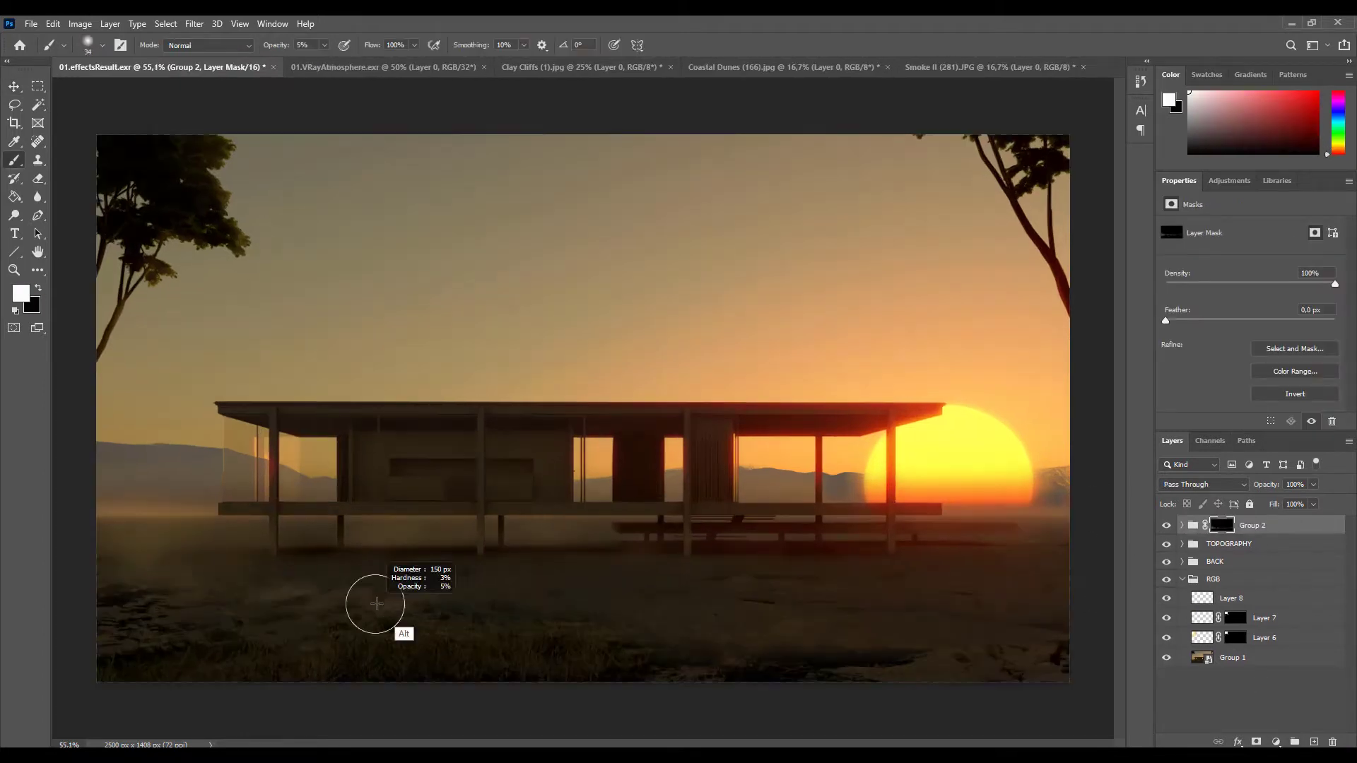
scroll(555, 584, "down", 1, "alt")
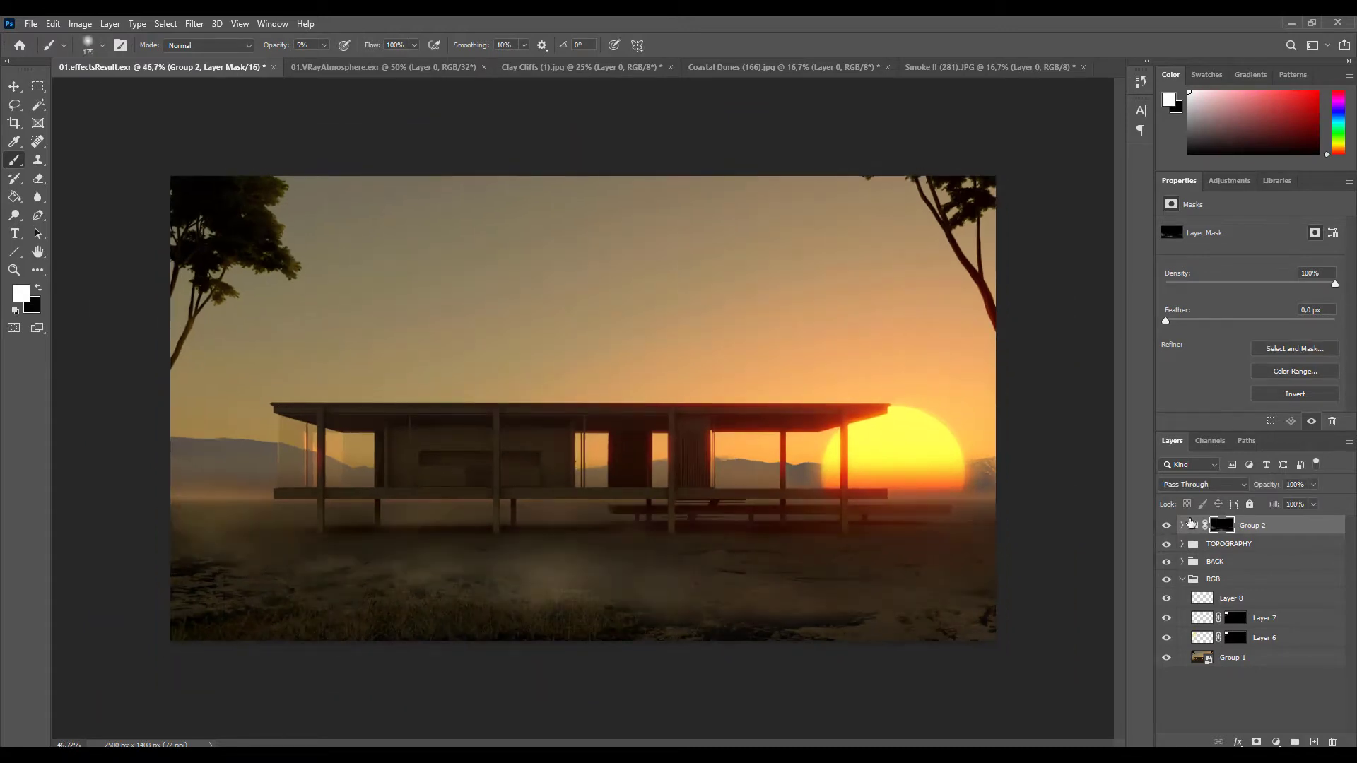
key("ctrl+plus")
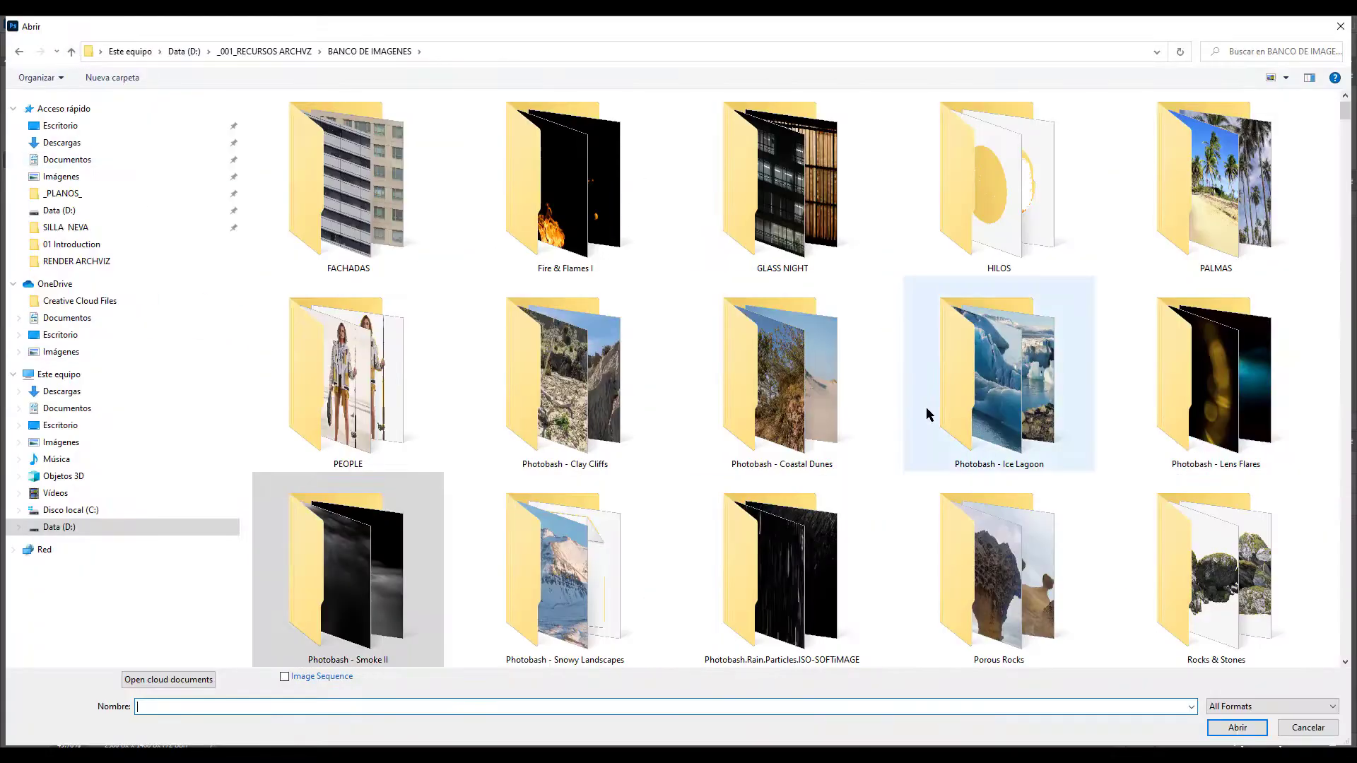
Browse the image bank's PEOPLE folder for a cutout figure and open A-people36.psd.
left_click(794, 560)
double_click(793, 561)
left_click(31, 24)
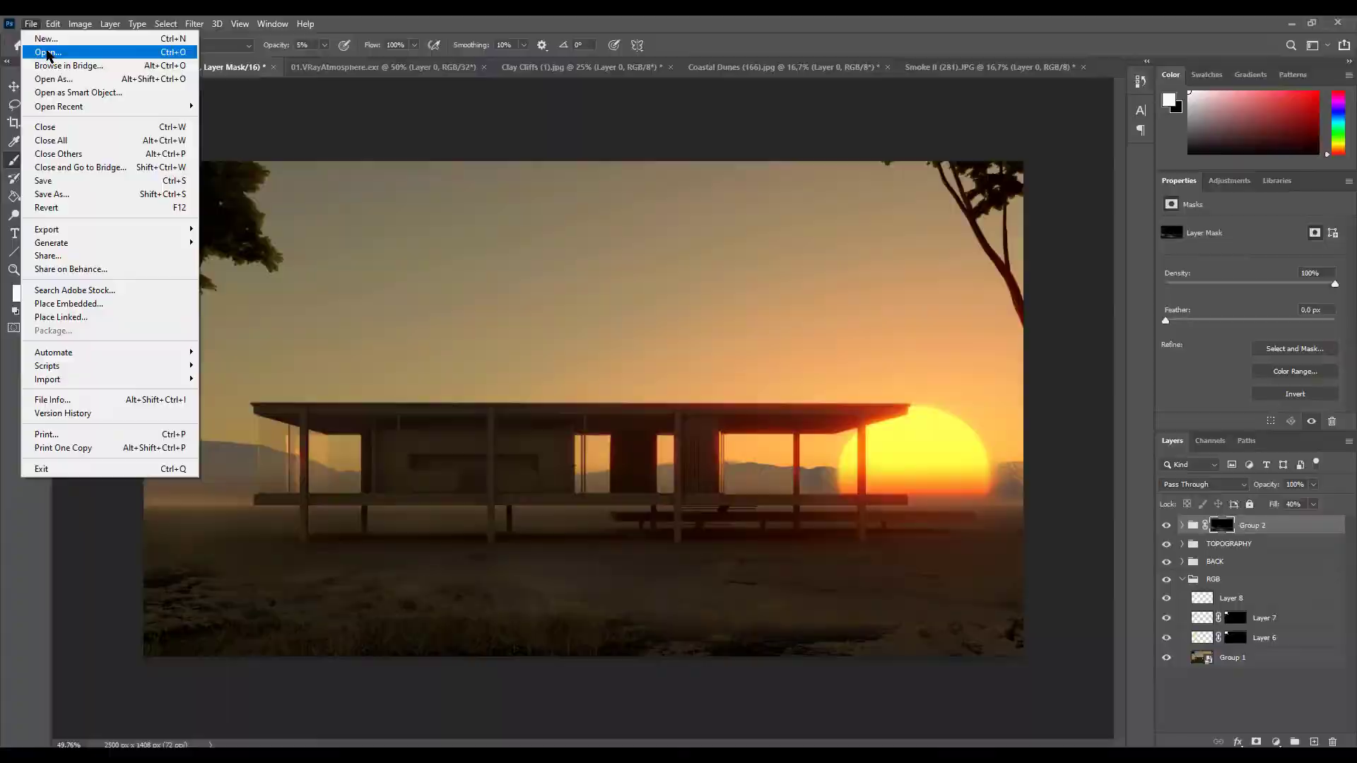
left_click(48, 53)
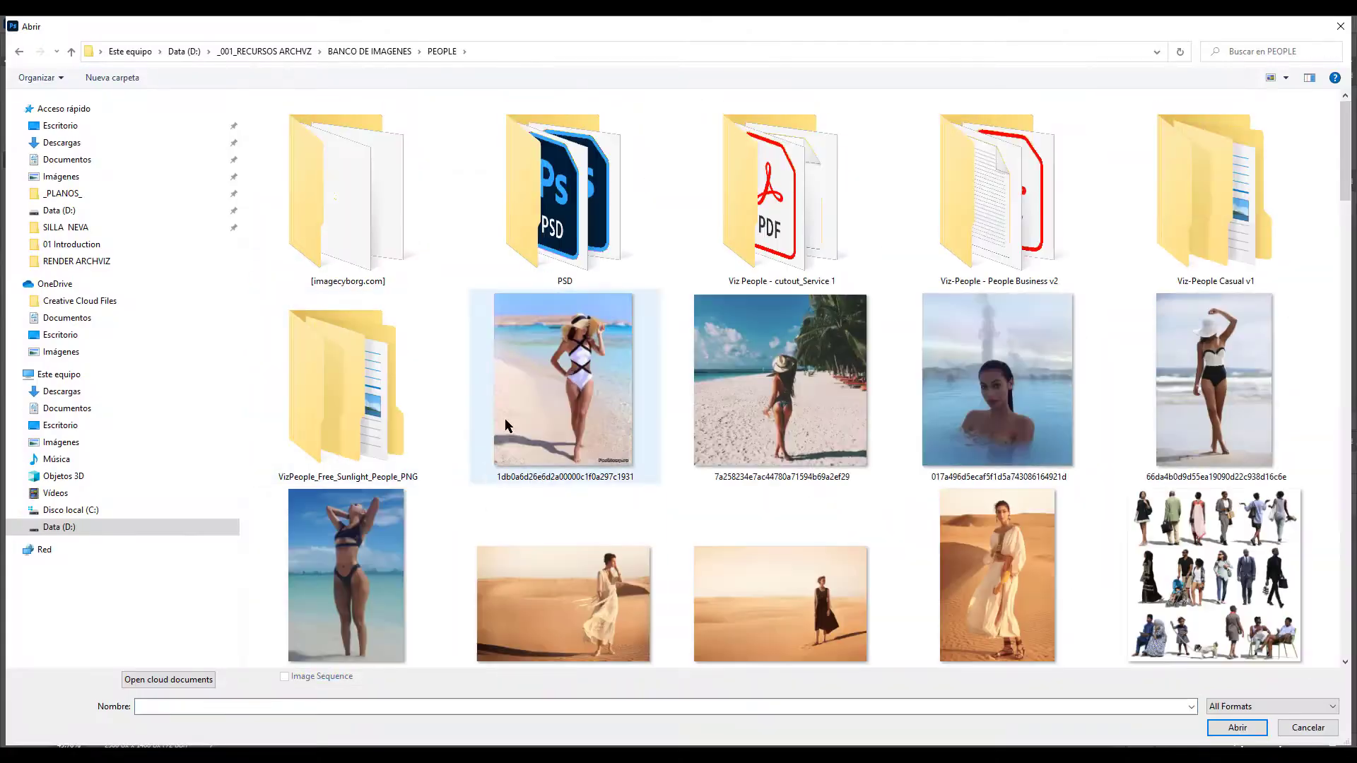
scroll(1323, 621, "down", 15)
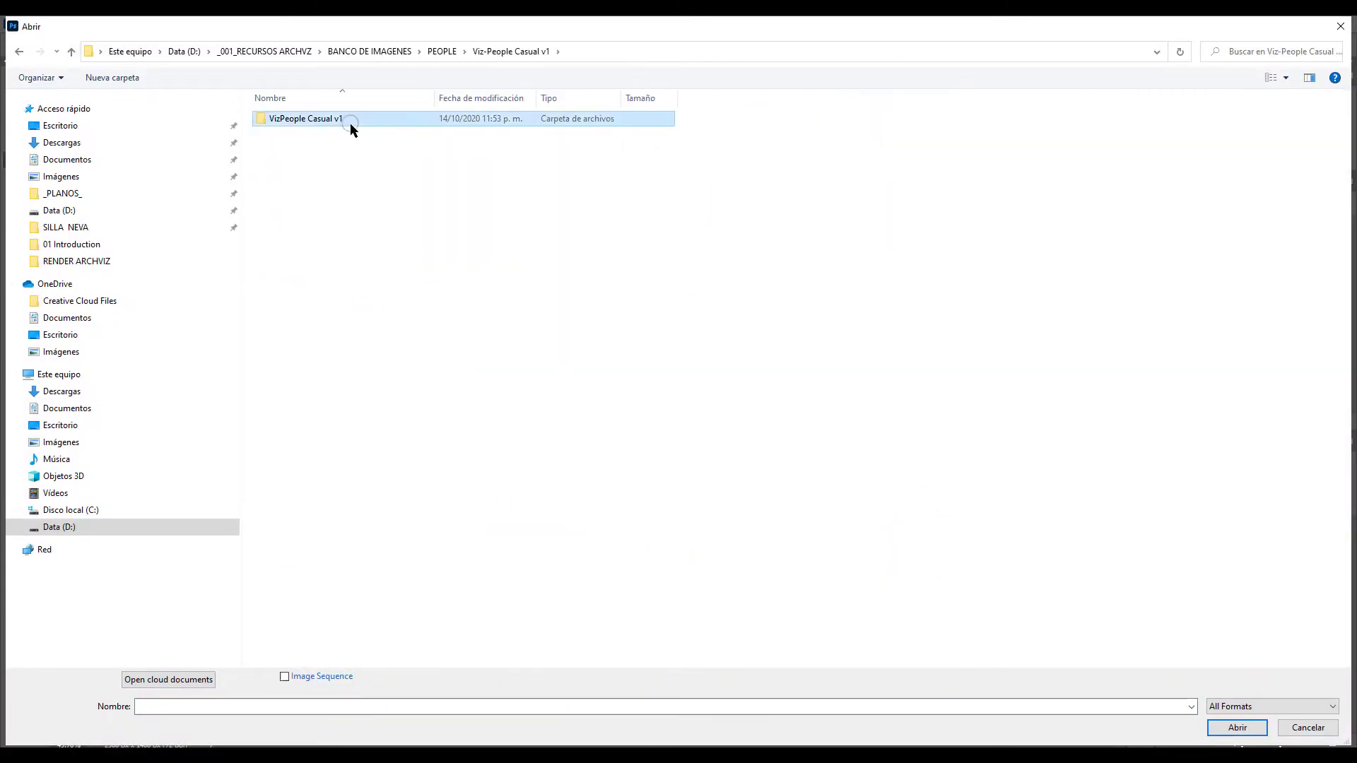
double_click(354, 127)
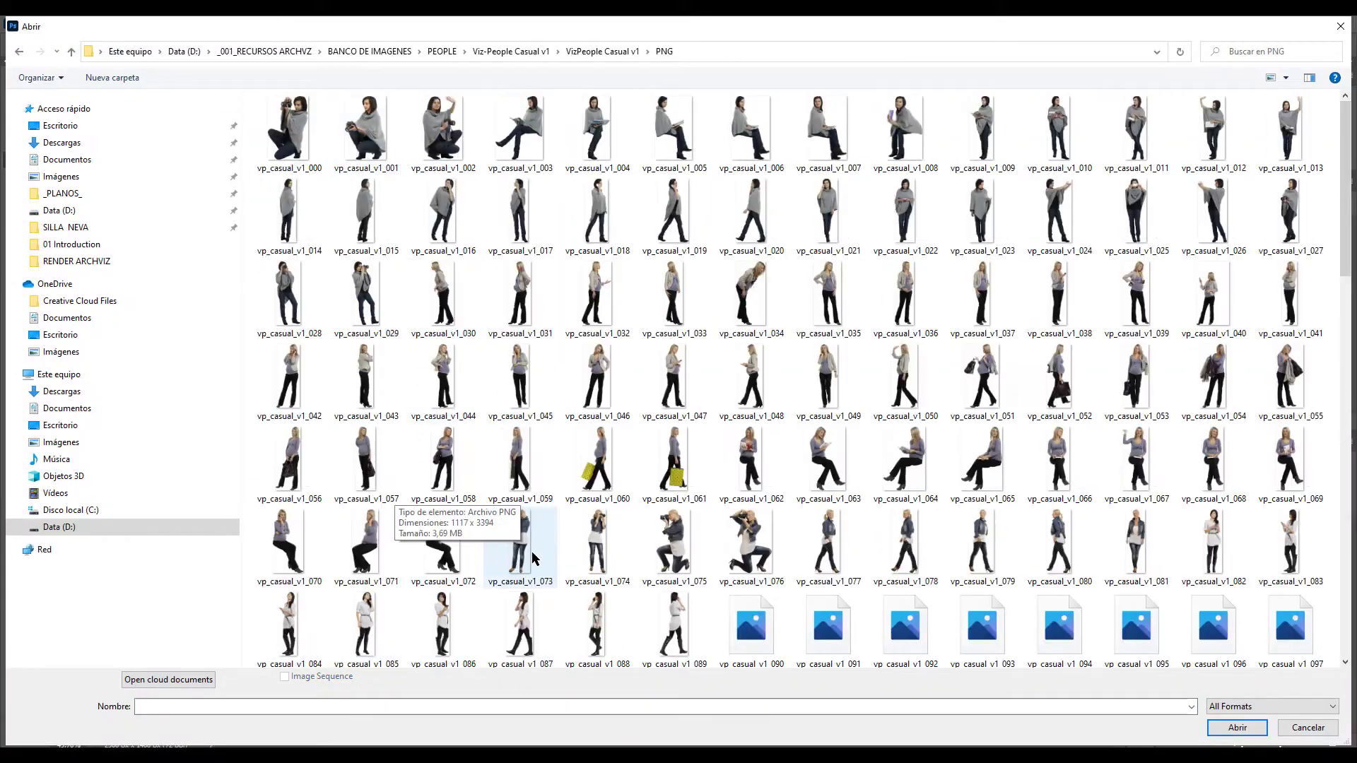
scroll(485, 469, "down", 10)
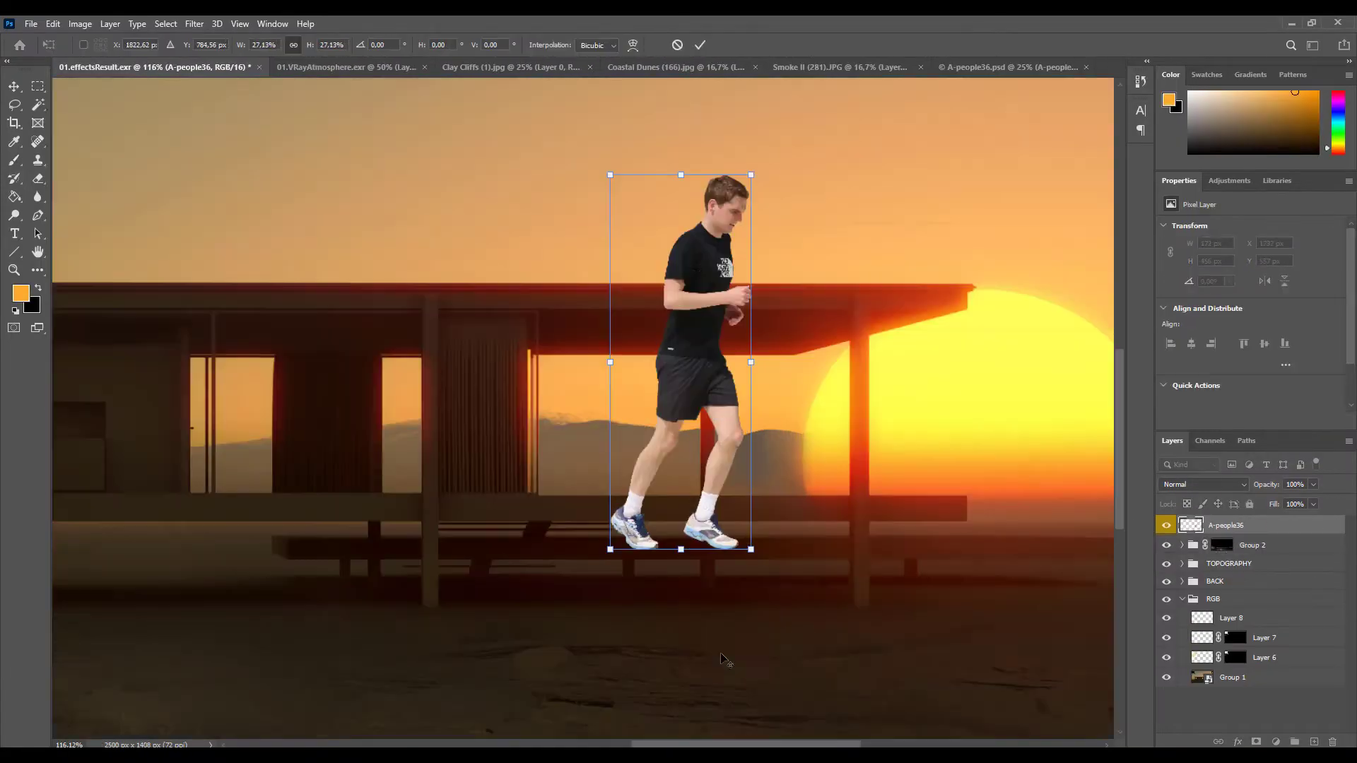
Scale down the runner cutout, stand it on the house deck beside the sun, and give its layer a mask.
left_click_drag(754, 173, 660, 394)
left_click_drag(652, 410, 657, 424)
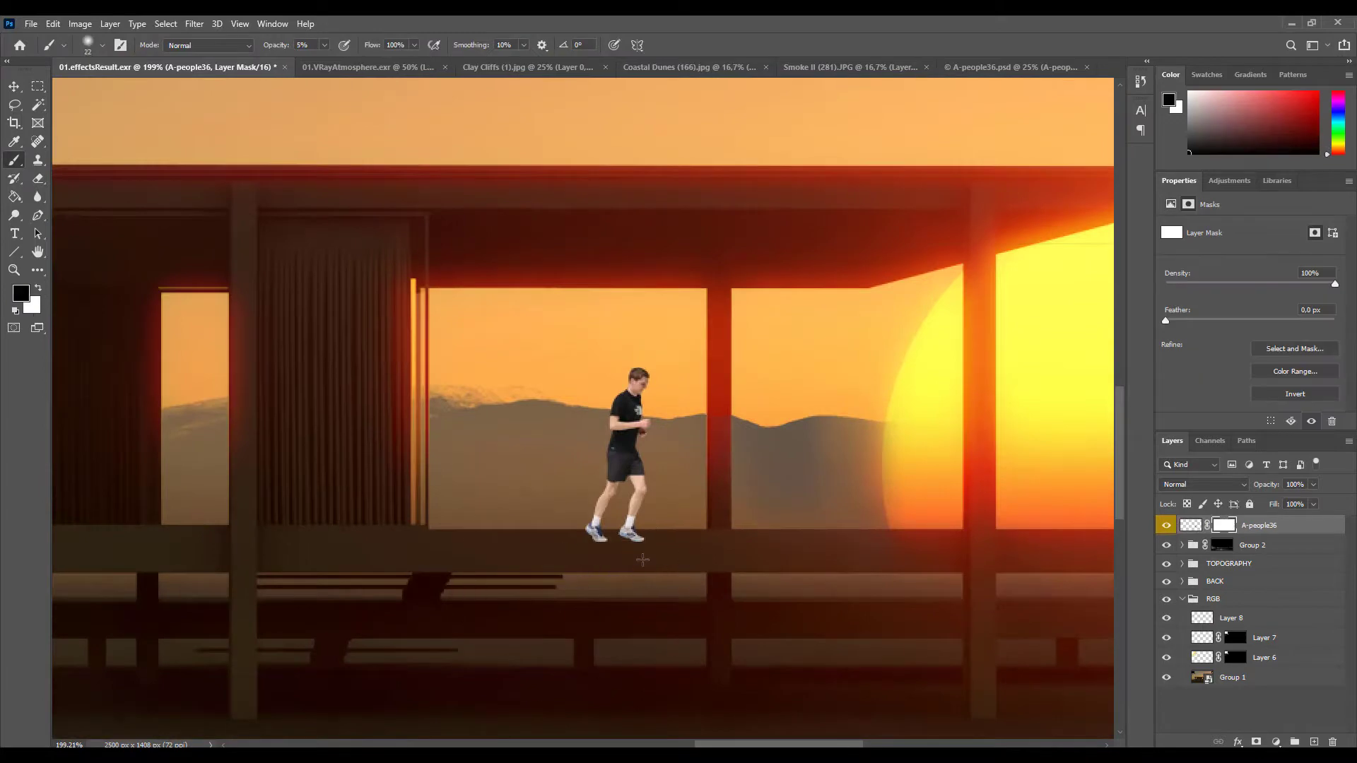
scroll(633, 554, "right", 1)
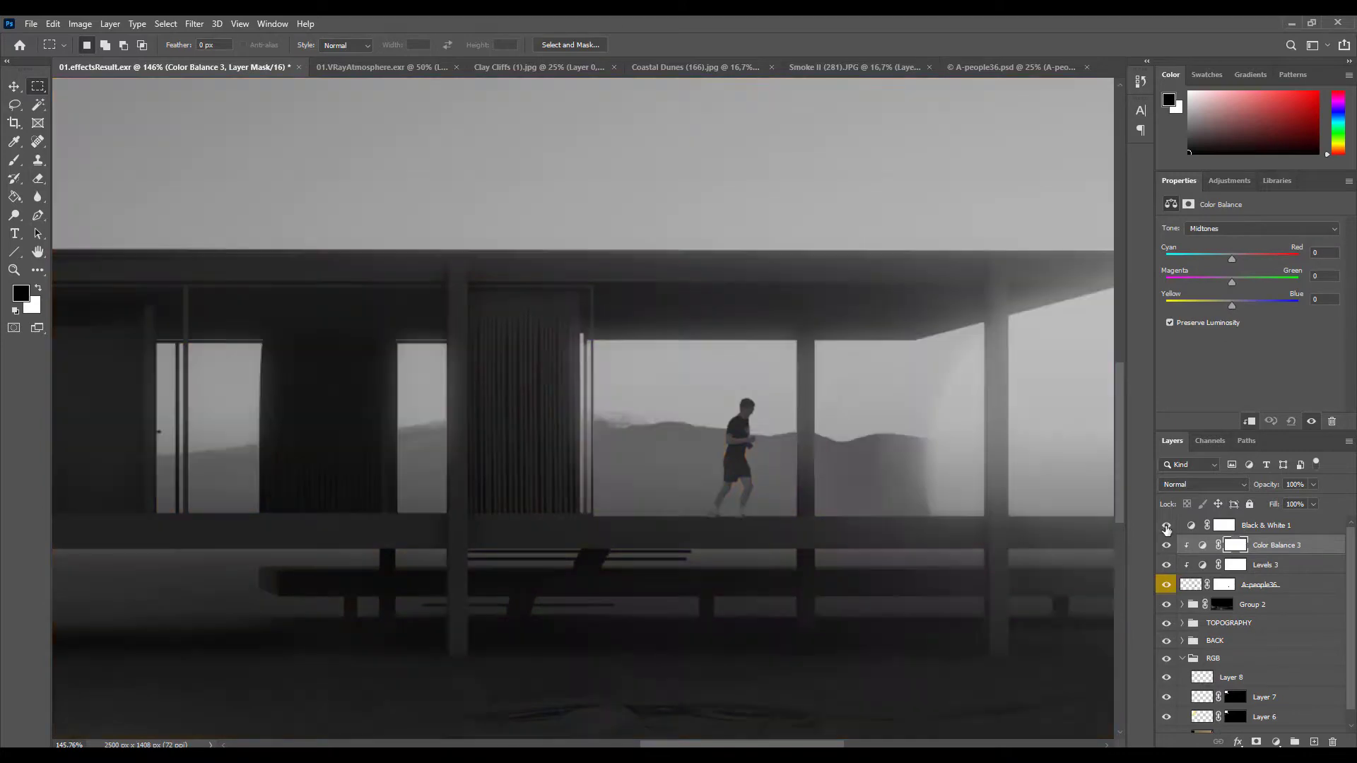
Hide the Black & White 1 check layer and shift the runner's Color Balance midtones toward red.
left_click(1166, 527)
left_click_drag(1232, 260, 1261, 259)
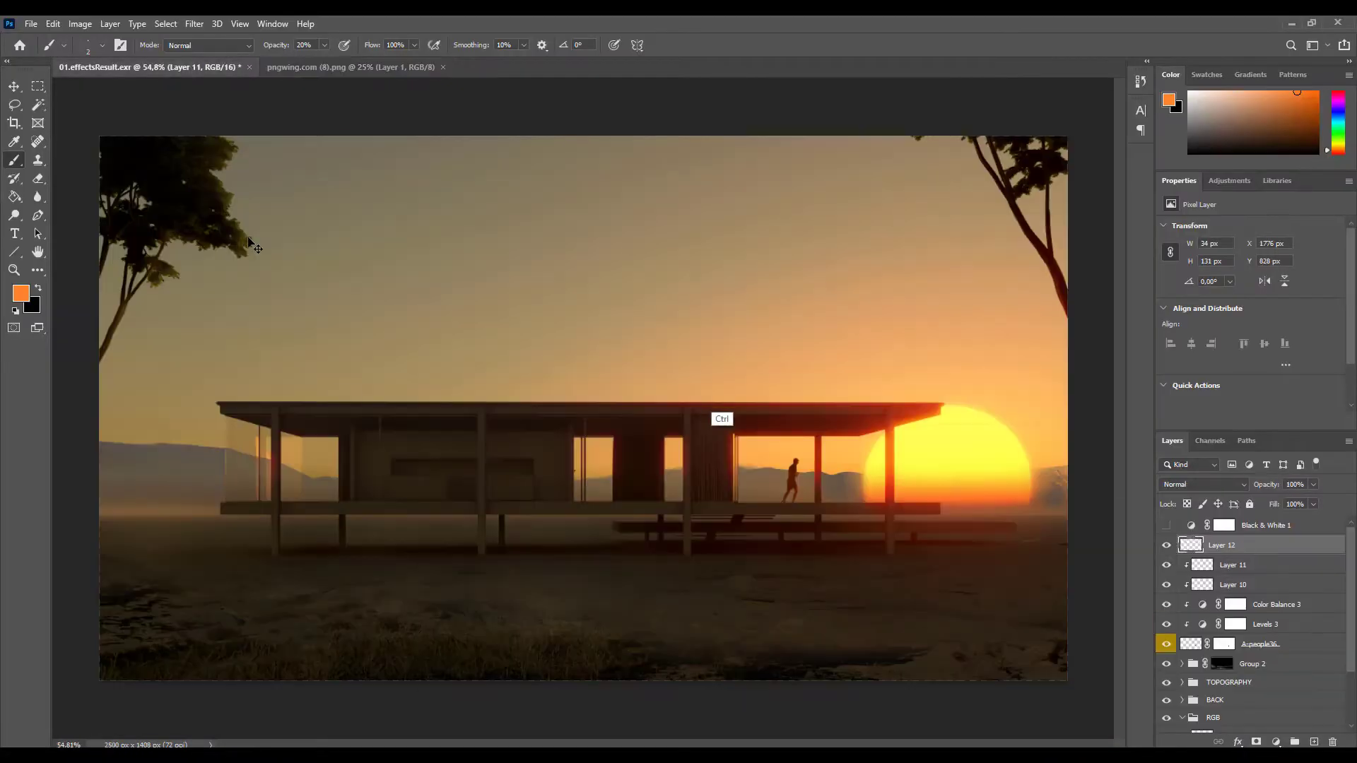
Place the dry branch cutout in the right foreground and darken it with Levels: inputs 79, 1.2, 255 and output white 37.
left_click_drag(352, 243, 982, 472)
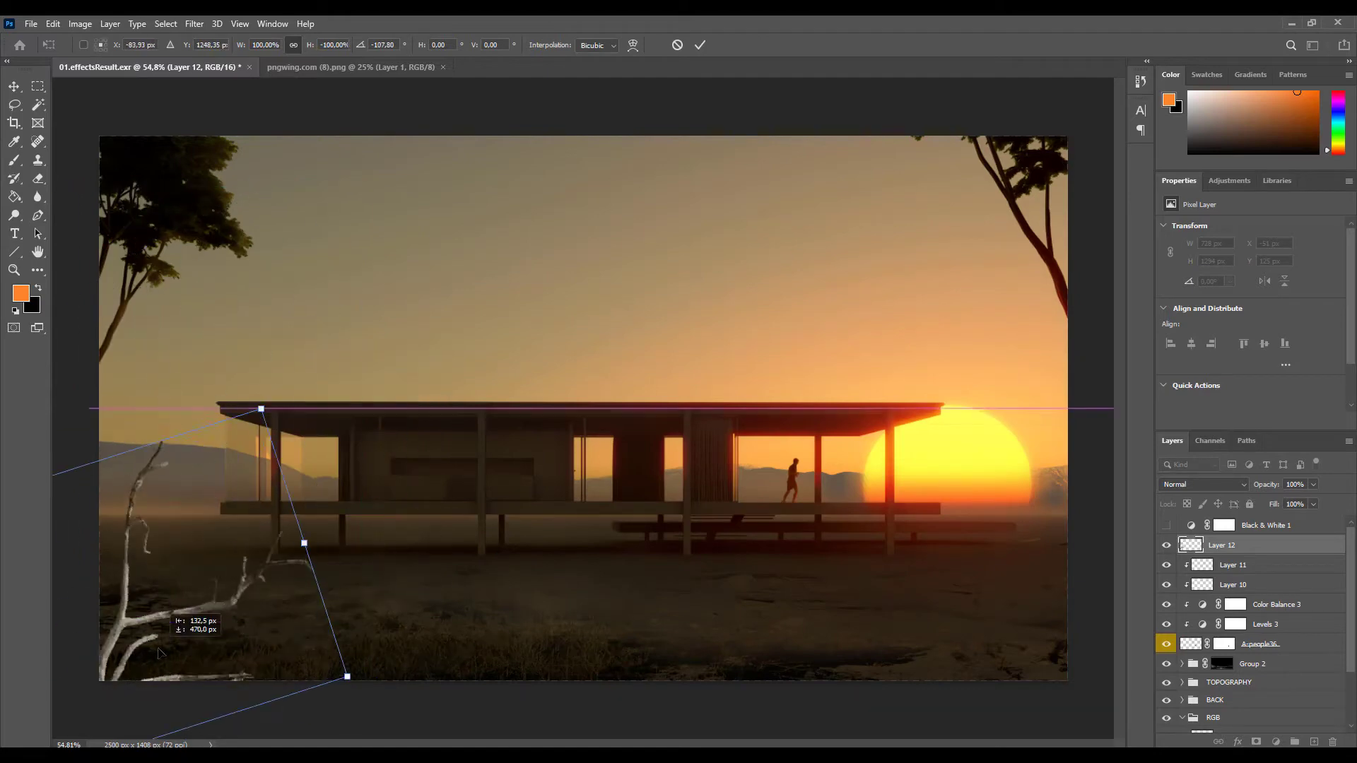
left_click_drag(160, 651, 1026, 611)
key("Return")
key("ctrl+alt+l")
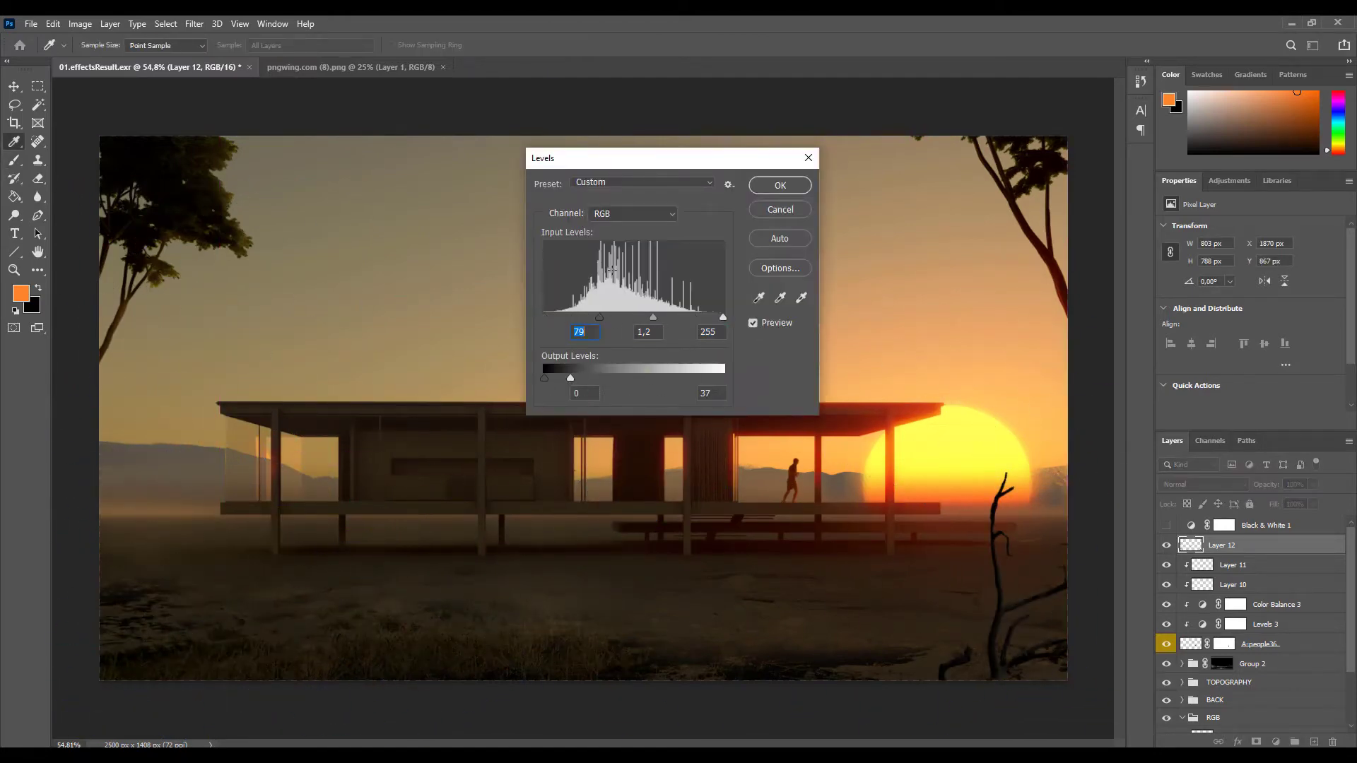
key("Return")
Soften the foreground branch with the Blur tool at 50% strength.
key("b")
scroll(612, 269, "up", 5, "alt")
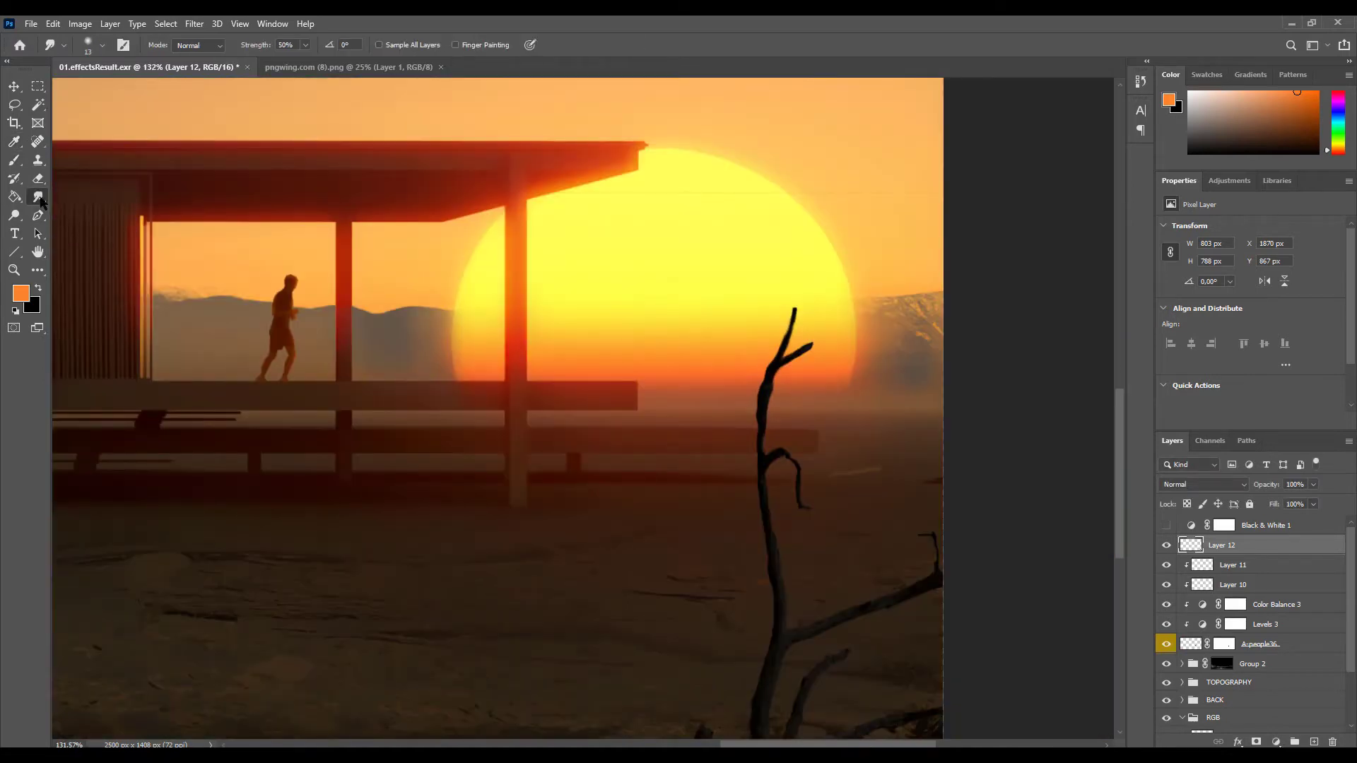
right_click(771, 403)
key("Return")
scroll(750, 562, "down", 3, "alt")
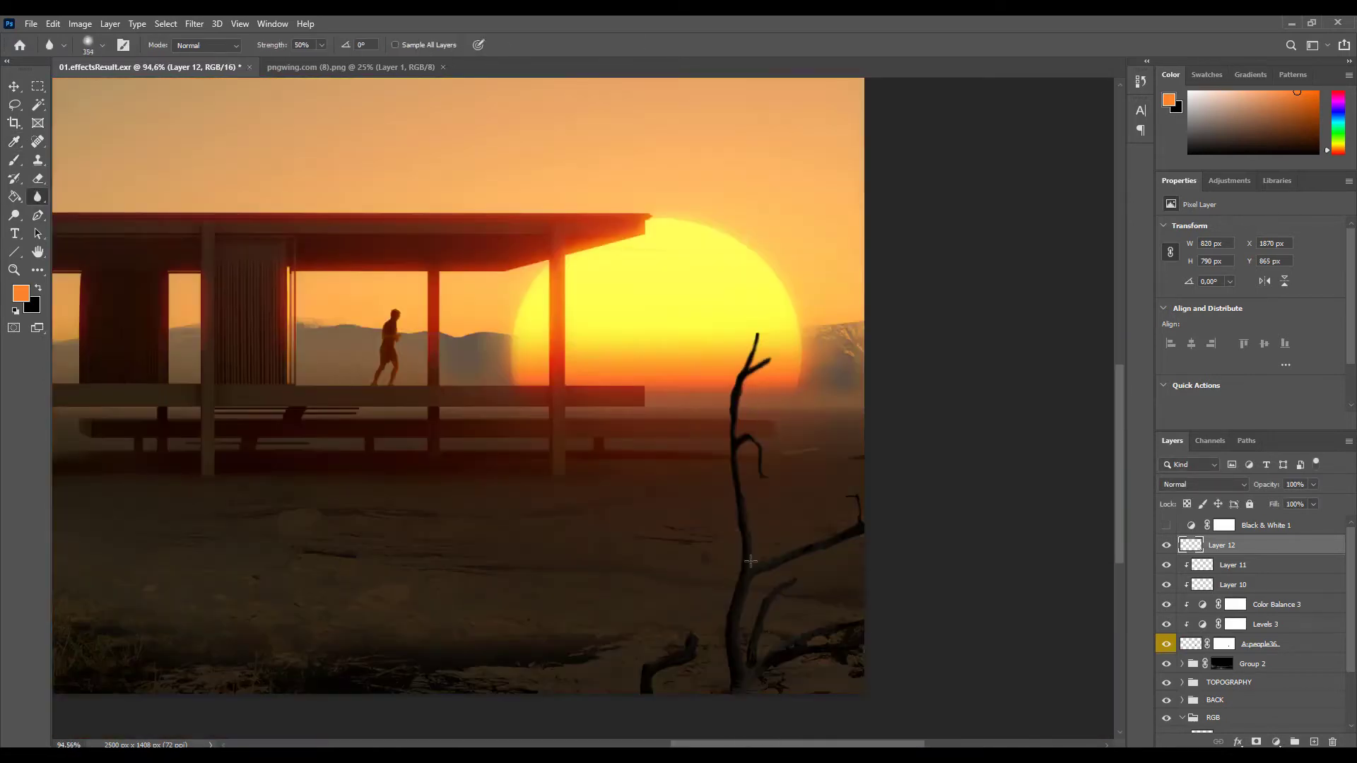
Tint the branch on a clipped layer with a 10% brush and lower that layer's opacity to 40%.
scroll(853, 516, "down", 2, "alt")
scroll(854, 640, "up", 4, "alt")
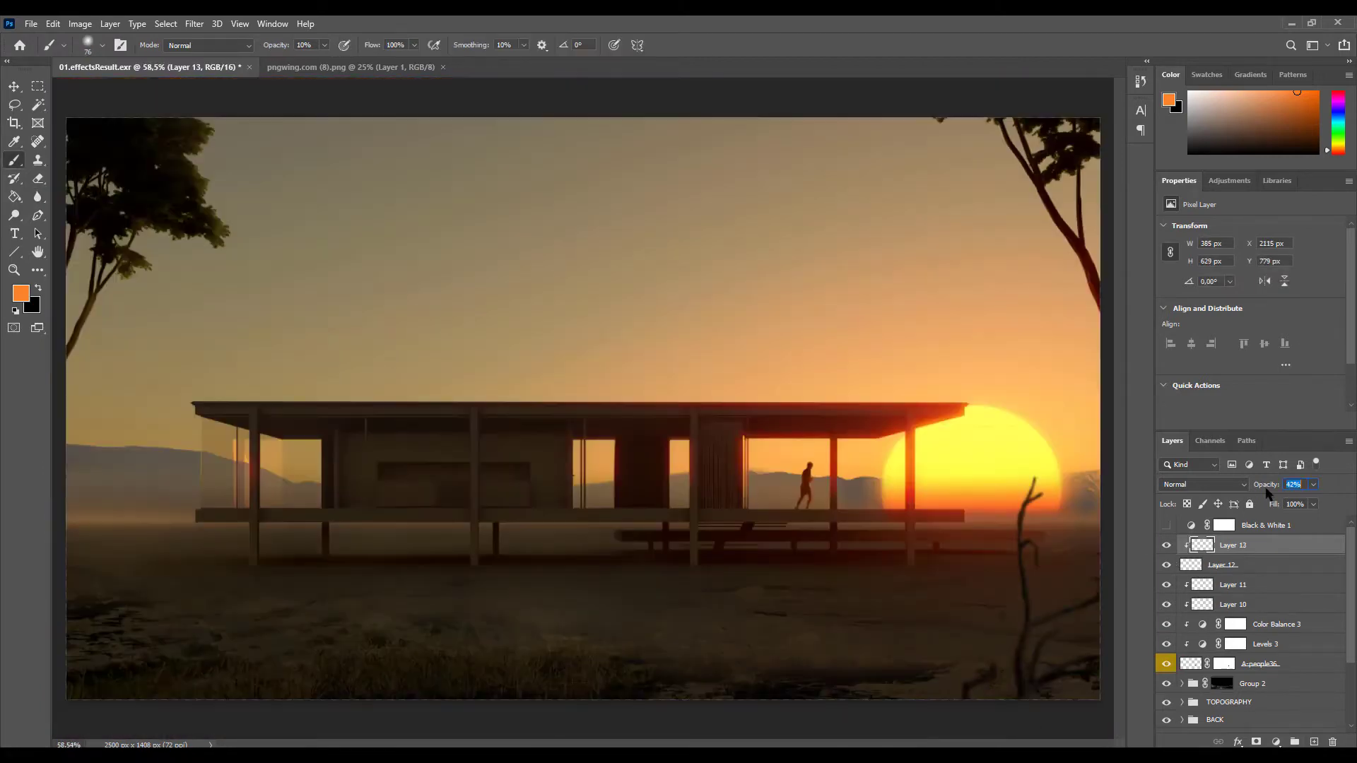
scroll(1012, 602, "down", 1, "alt")
scroll(1012, 602, "up", 2, "alt")
scroll(1012, 602, "down", 2, "alt")
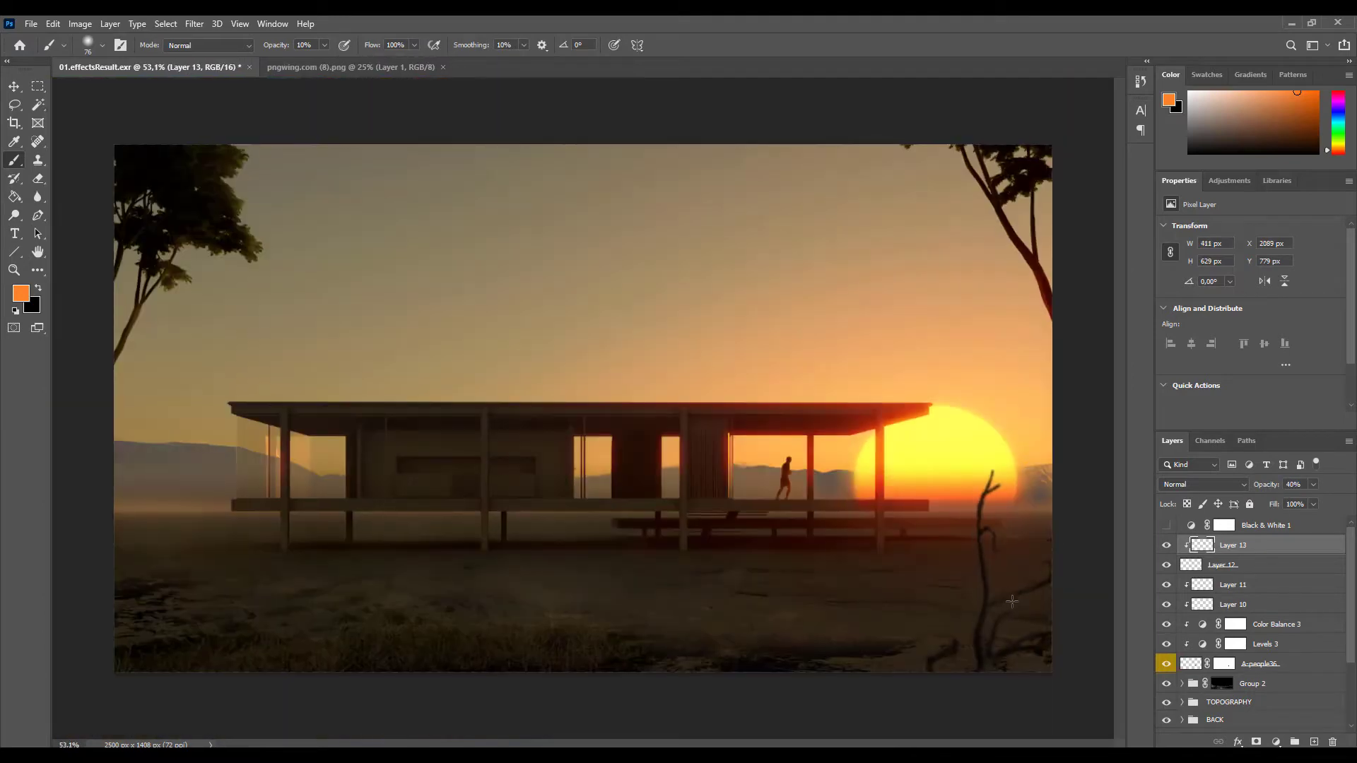
scroll(927, 424, "up", 2, "alt")
Duplicate the branch with its clipped tint layer and place the copy partly outside the image's left edge.
key("ctrl+j")
key("ctrl+t")
left_click_drag(246, 539, 173, 513)
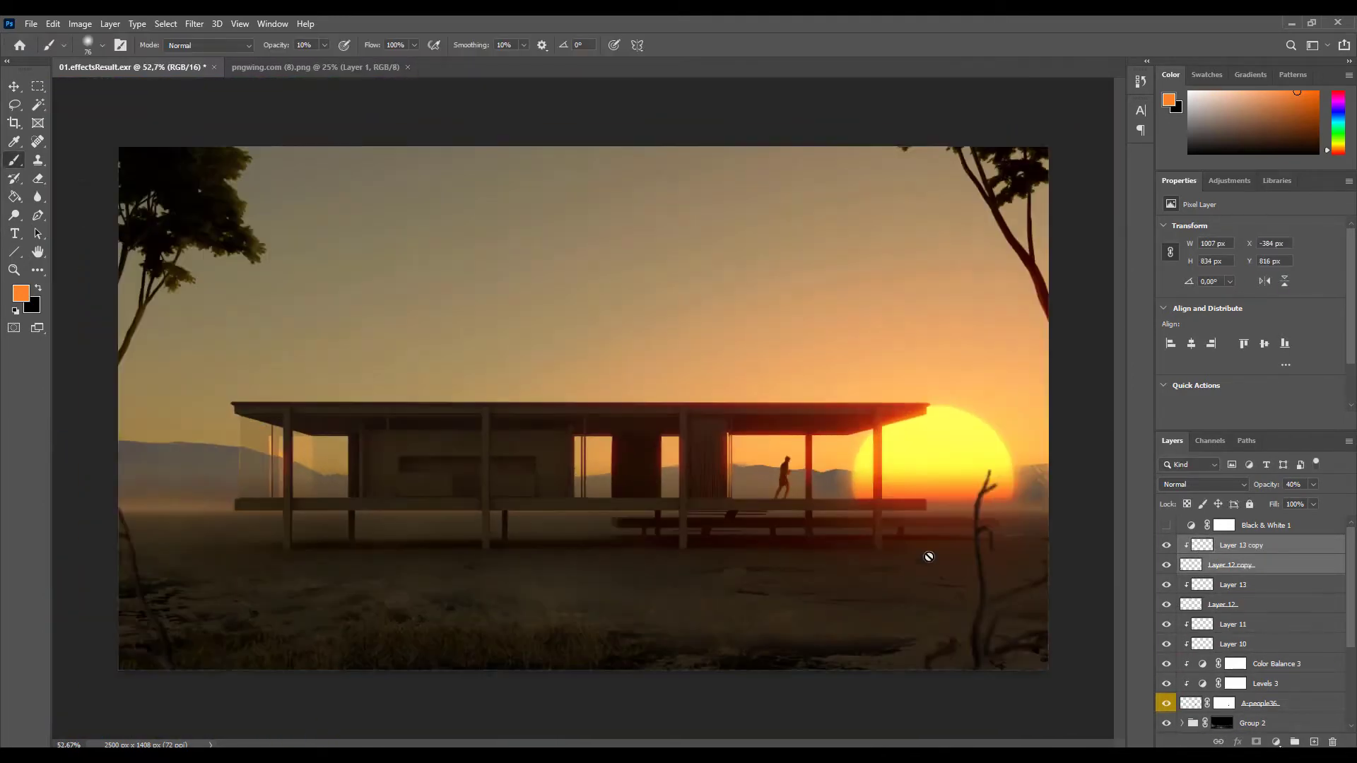
Try adding a darkened deer cutout in the left foreground, warmed by a clipped Color Balance with highlights at -49 yellow and +16 red.
left_click(31, 23)
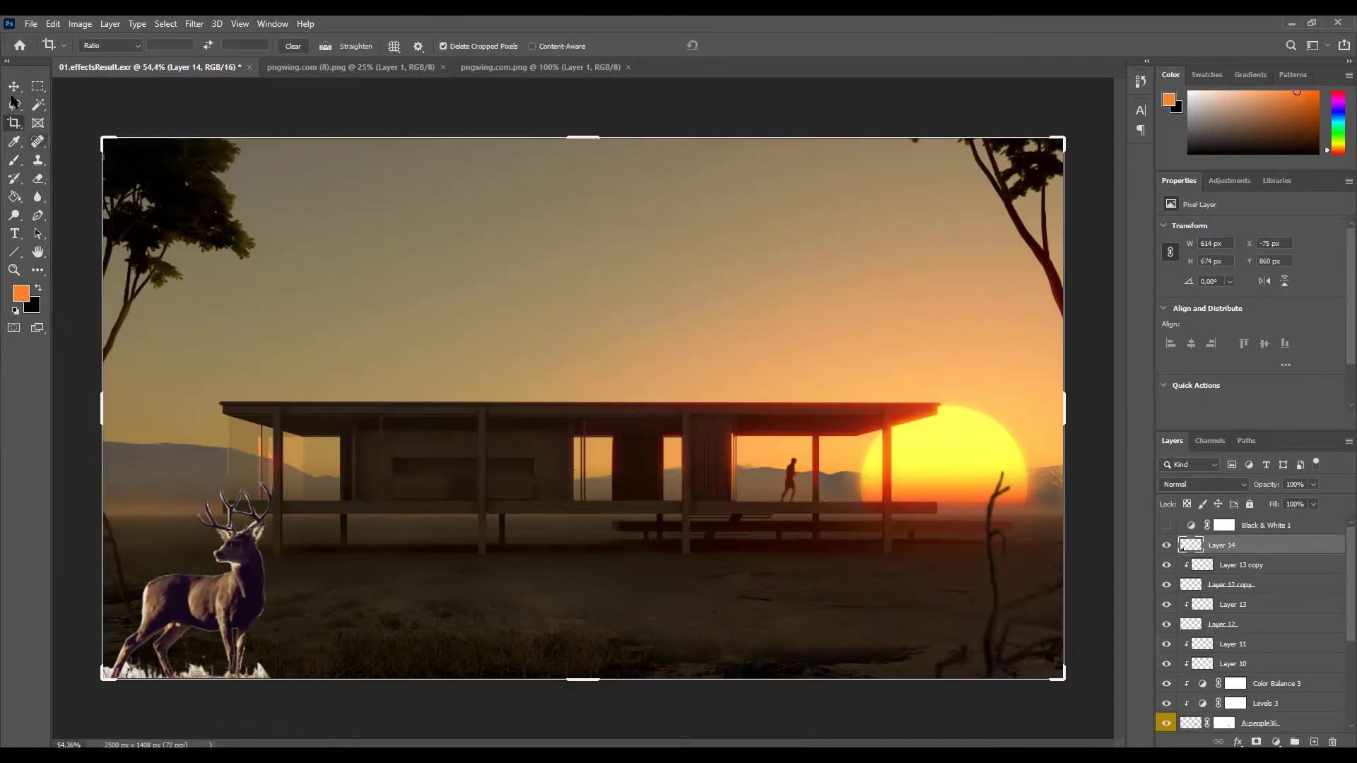
left_click_drag(284, 610, 239, 621)
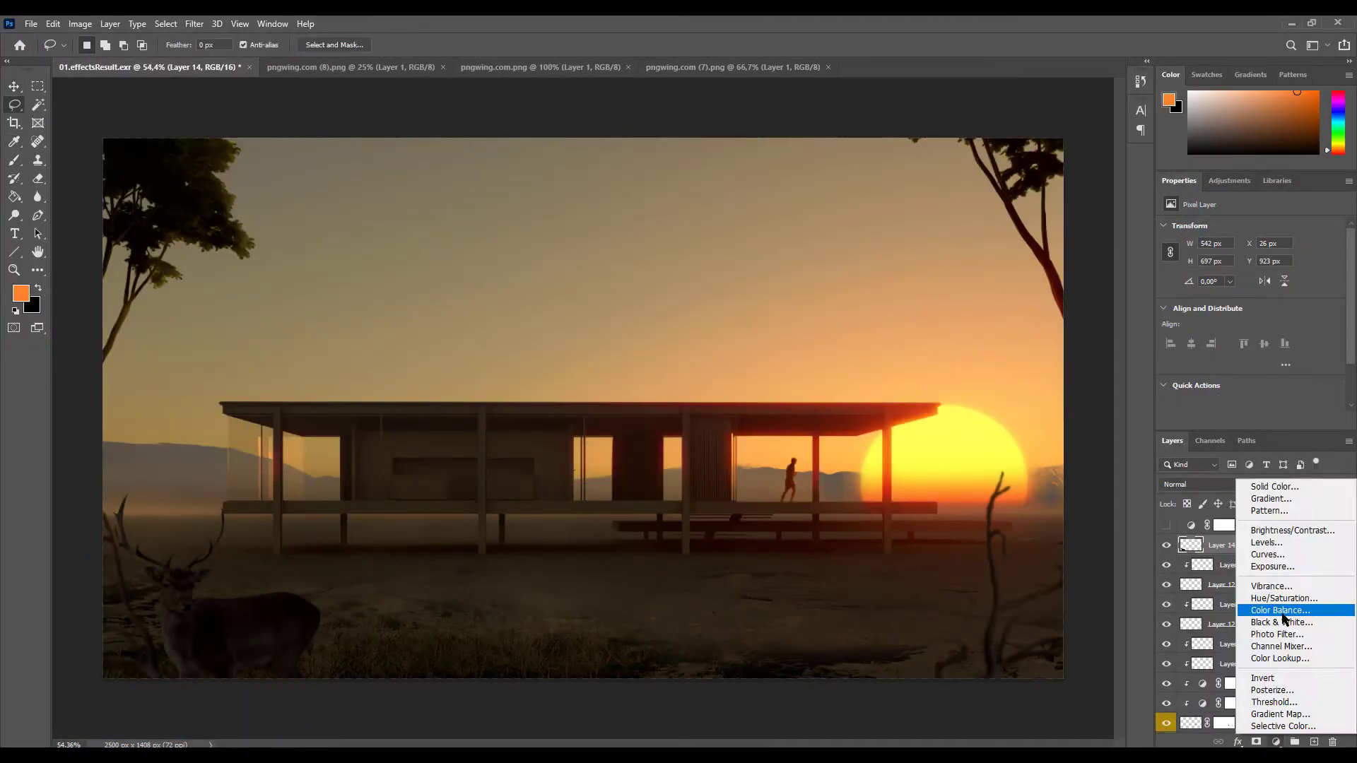
left_click(1257, 609)
left_click_drag(1232, 301, 1198, 305)
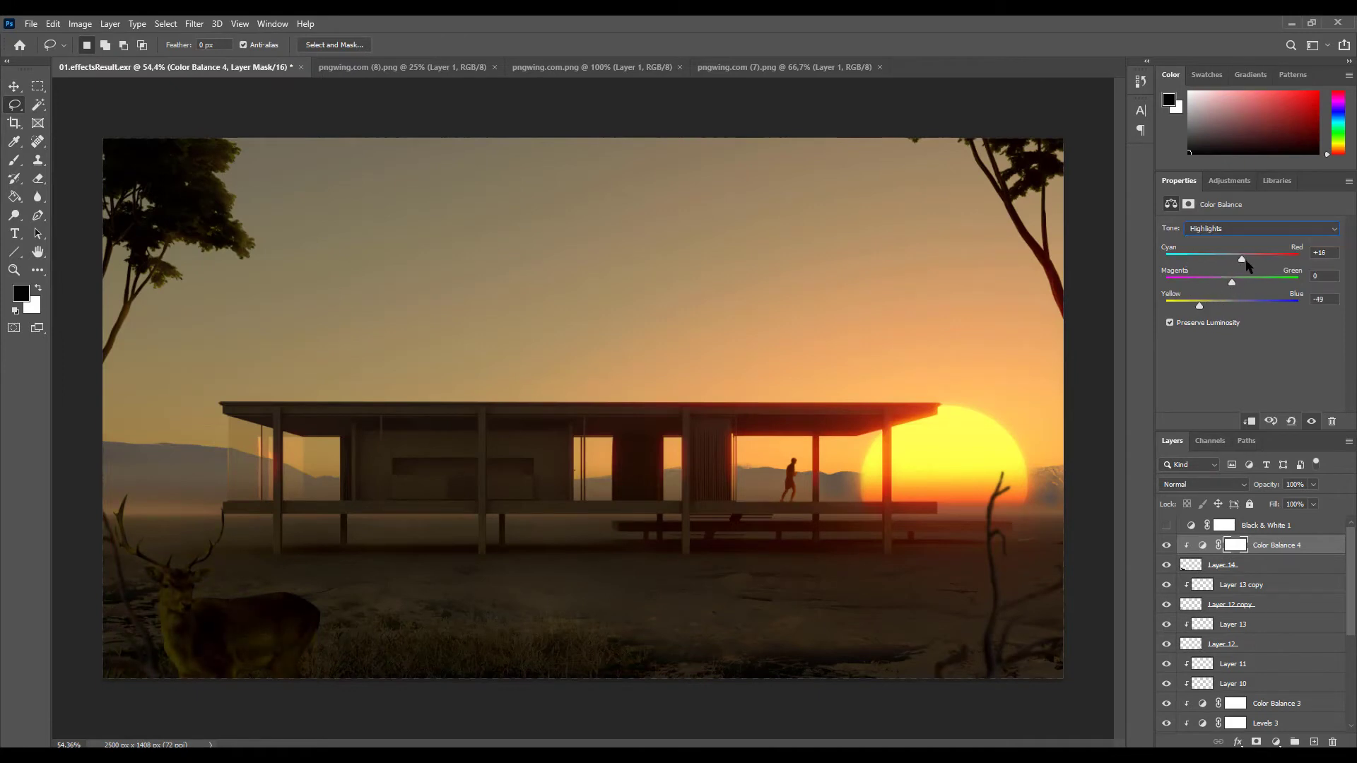
Try painting yellow light on the deer on a clipped Overlay layer and transforming the deer layers together.
left_click(1312, 743)
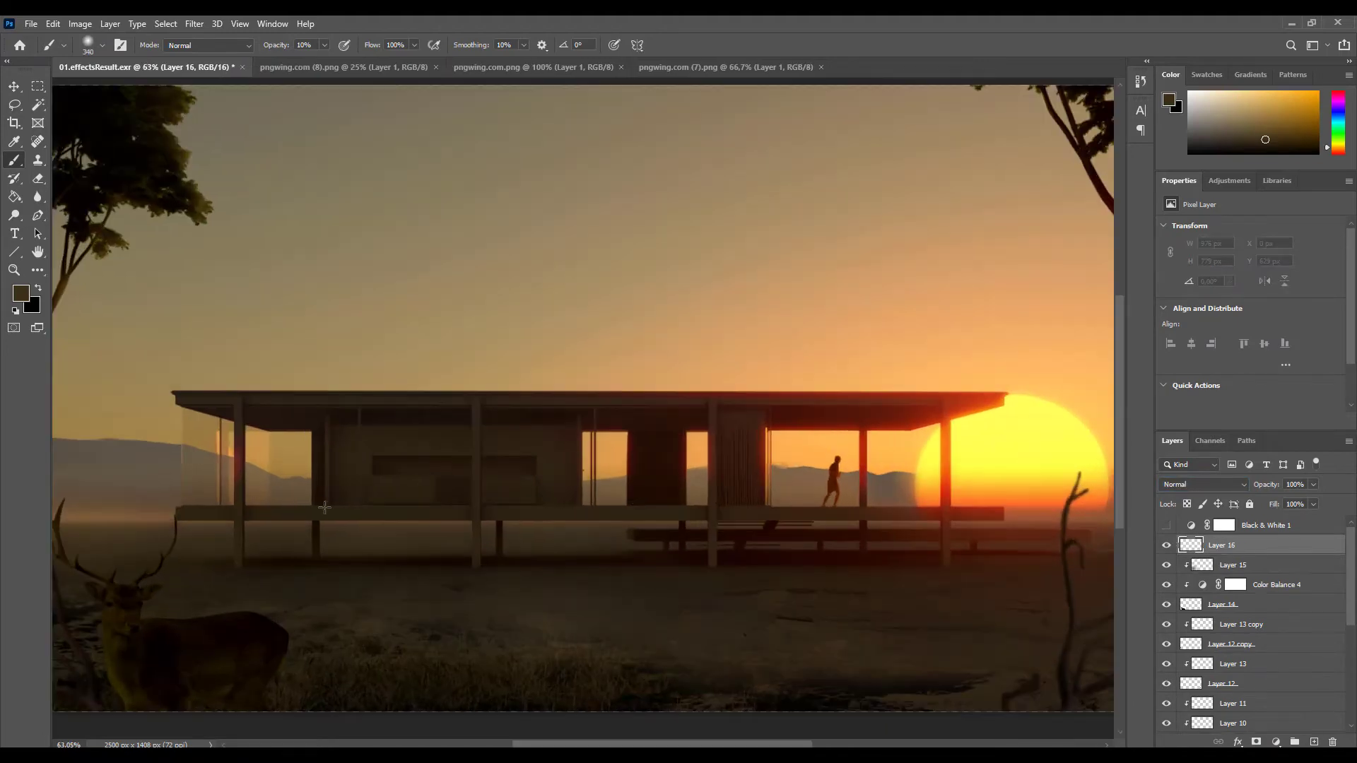
left_click_drag(1323, 545, 1323, 726)
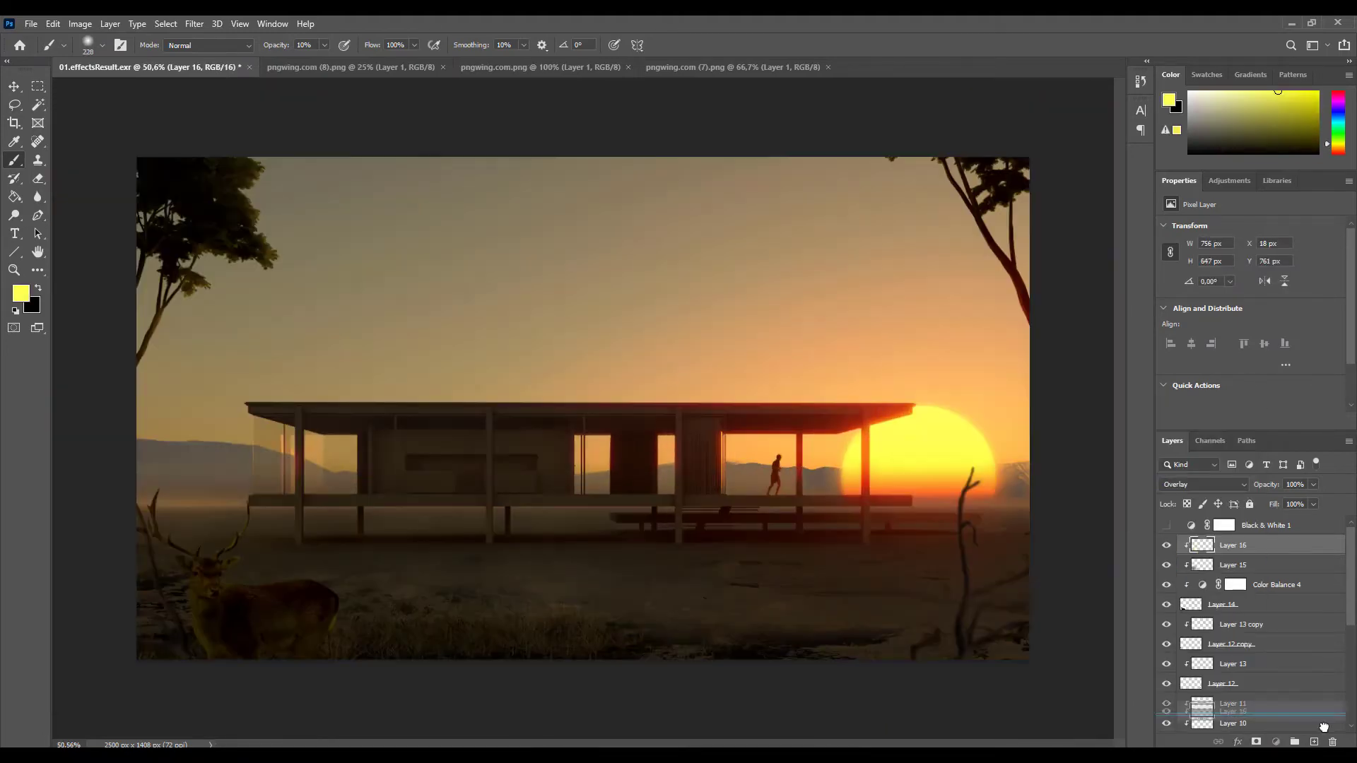
left_click(1265, 584, "shift")
key("ctrl+t")
left_click_drag(485, 396, 266, 395)
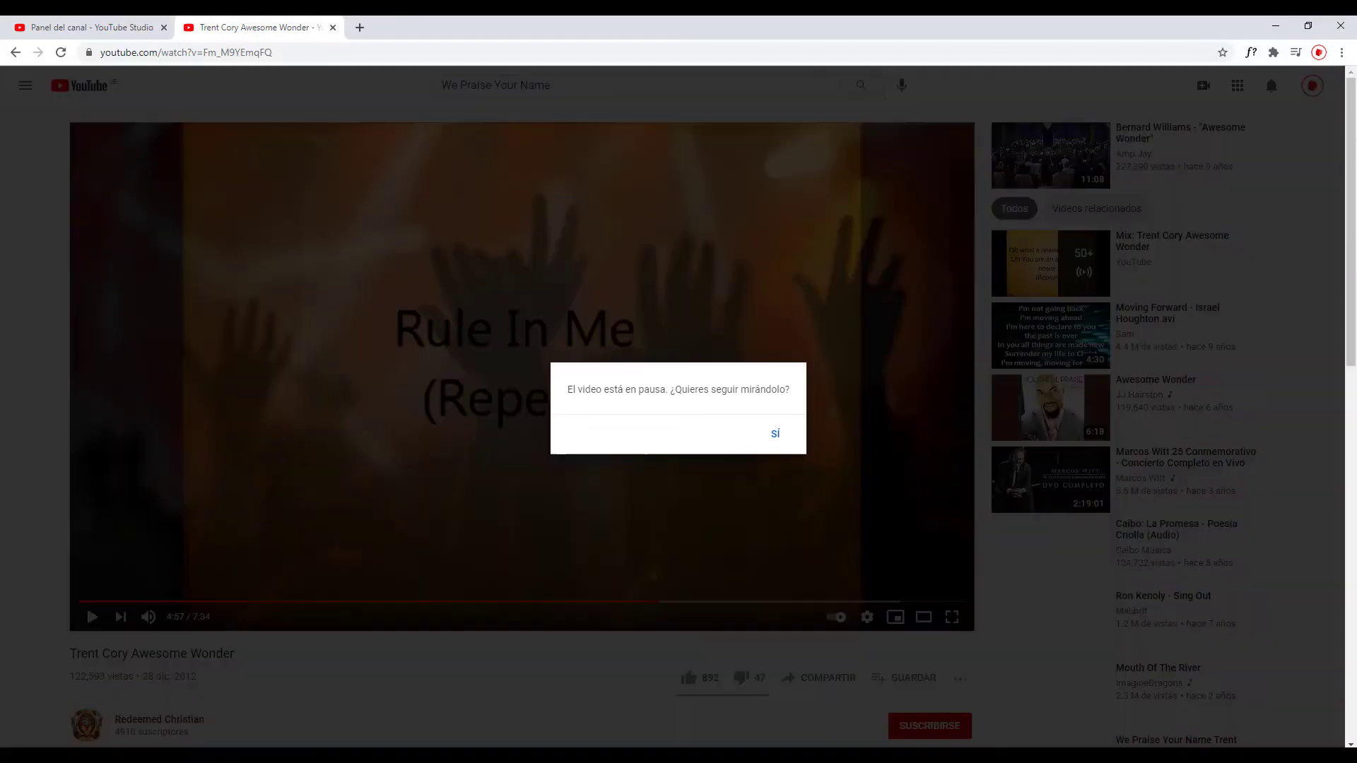
Switch to the Chrome browser, search for "AVES PNG" in a new tab and pick a bird-flock image.
key("ctrl+t")
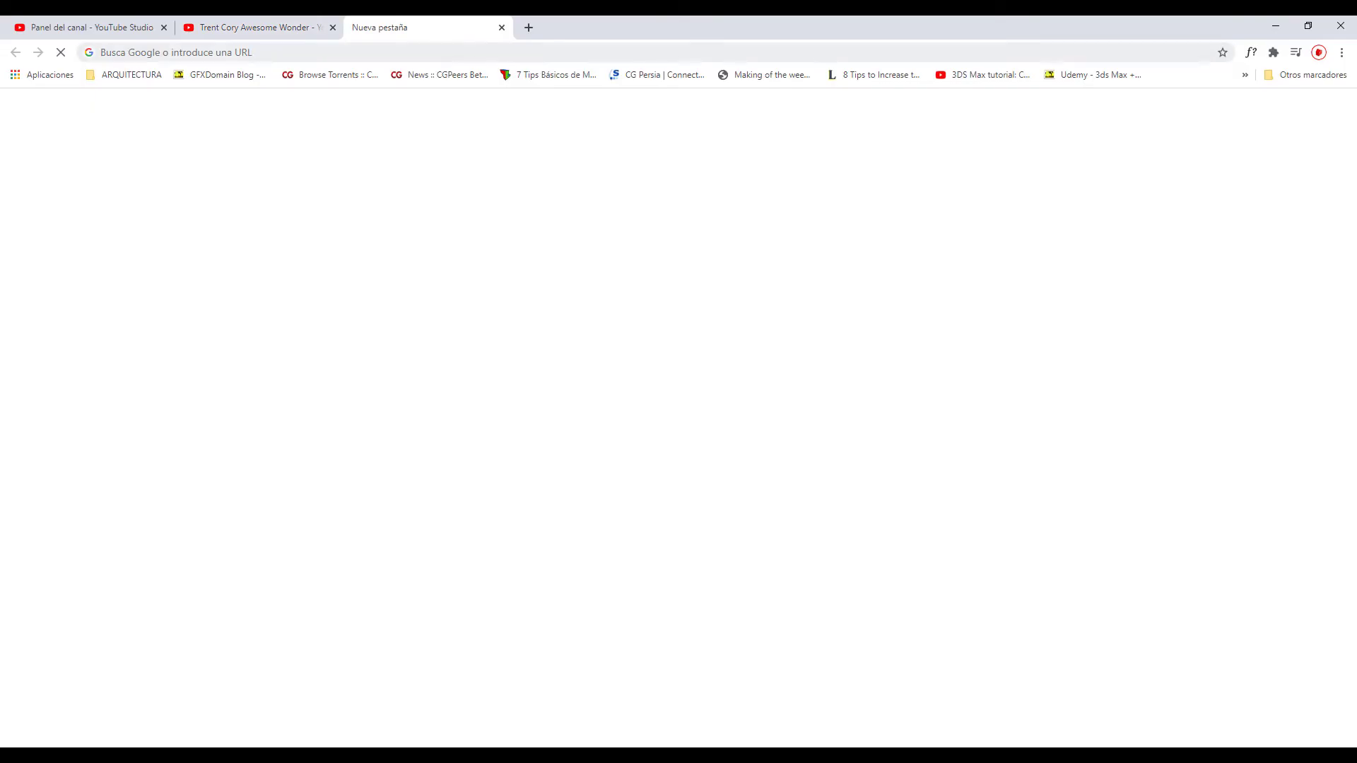
left_click(287, 45)
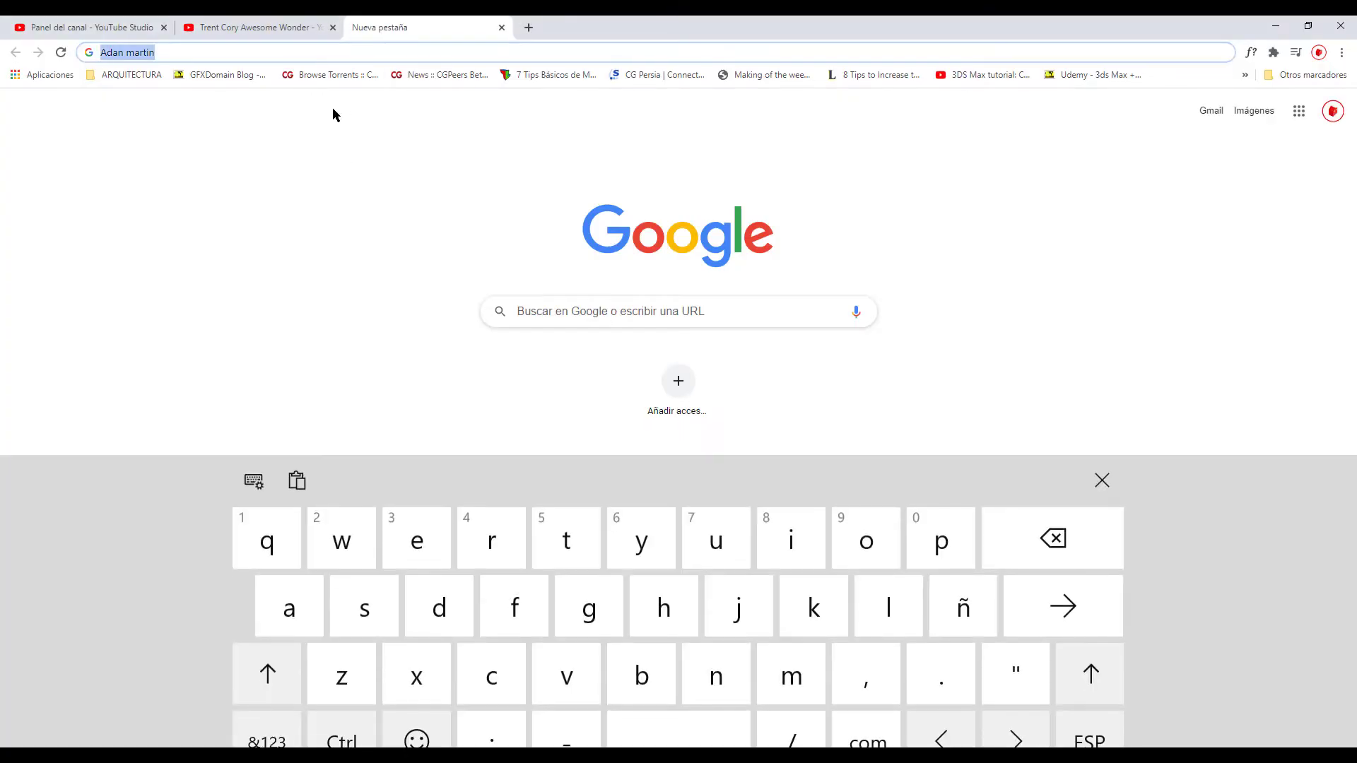
type("AVES PNG")
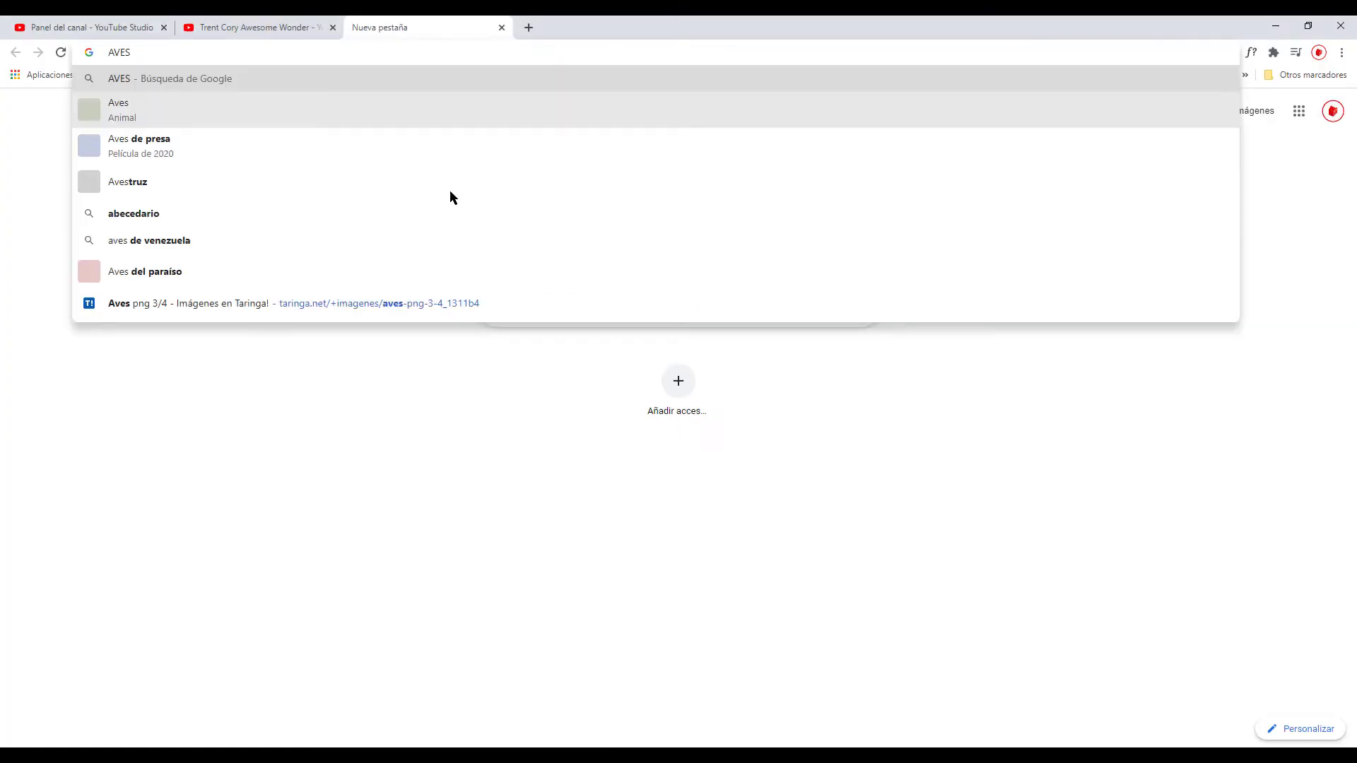
key("Return")
left_click(410, 400)
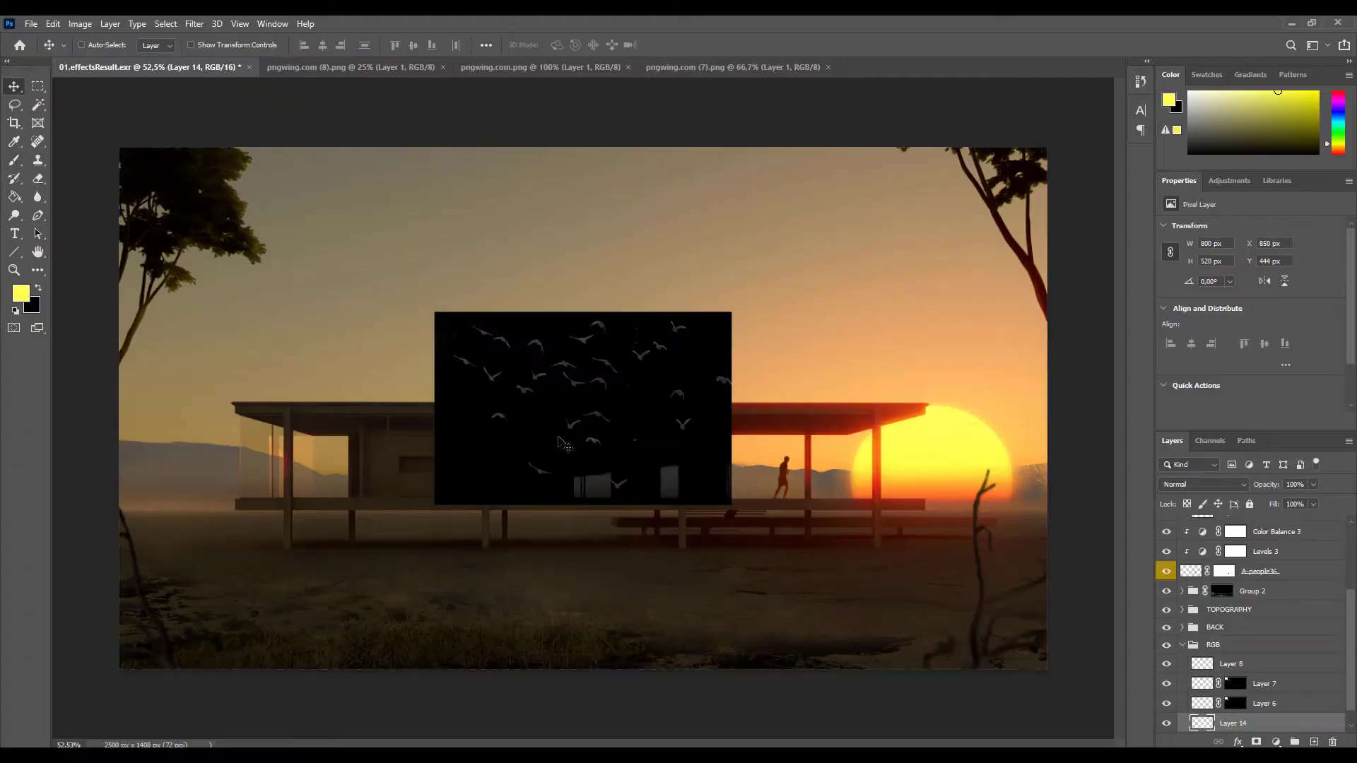
Position the pasted bird flock in the sky above the house, rotate it, remove its black background and add a layer mask.
left_click_drag(659, 409, 598, 279)
left_click(1204, 484)
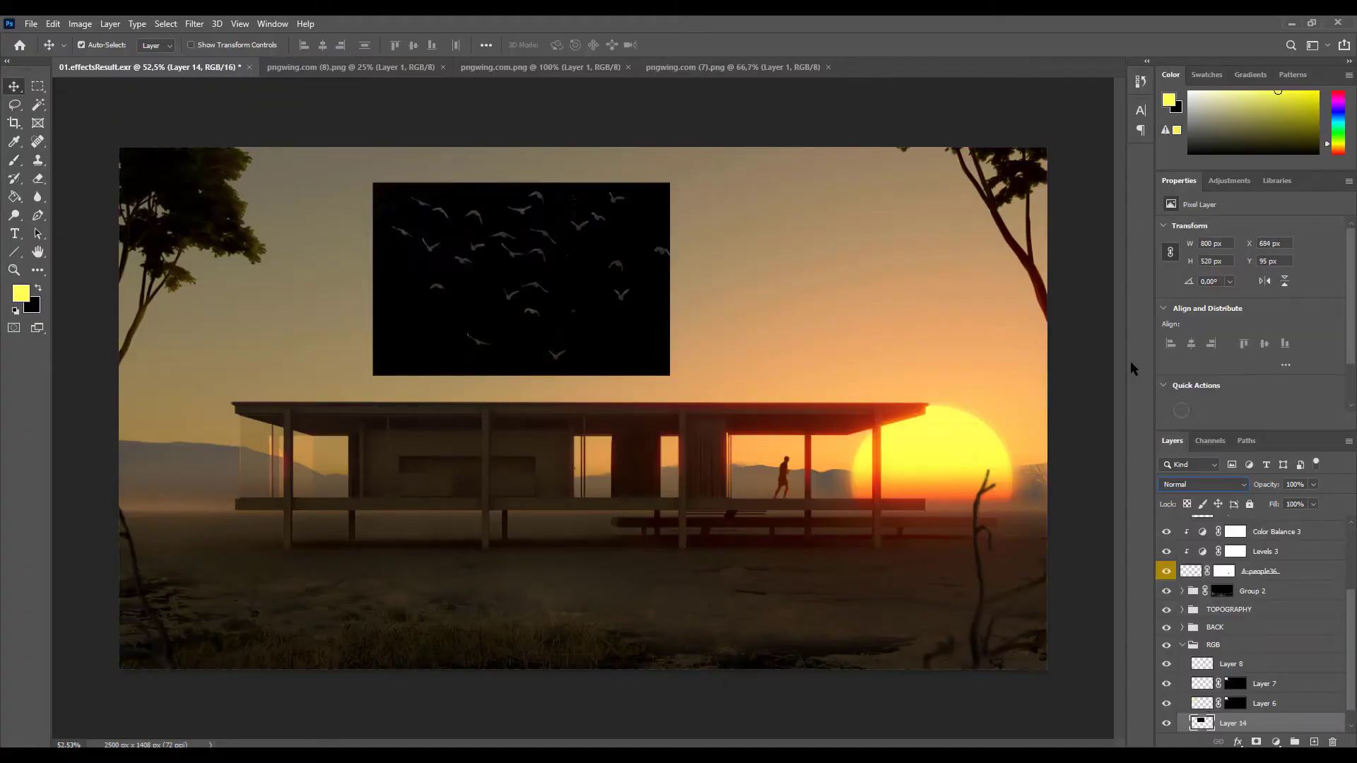
key("Return")
key("b")
scroll(706, 389, "up", 3, "alt")
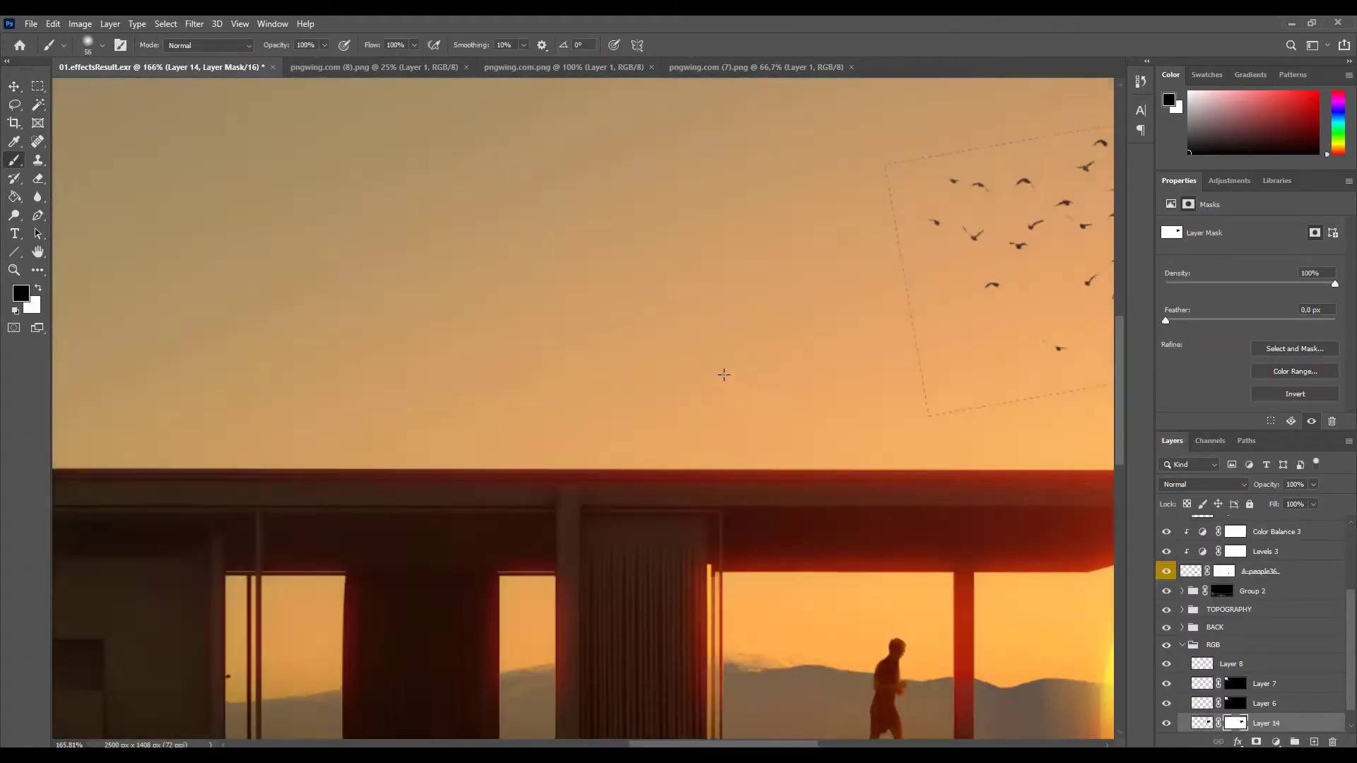
key("ctrl+0")
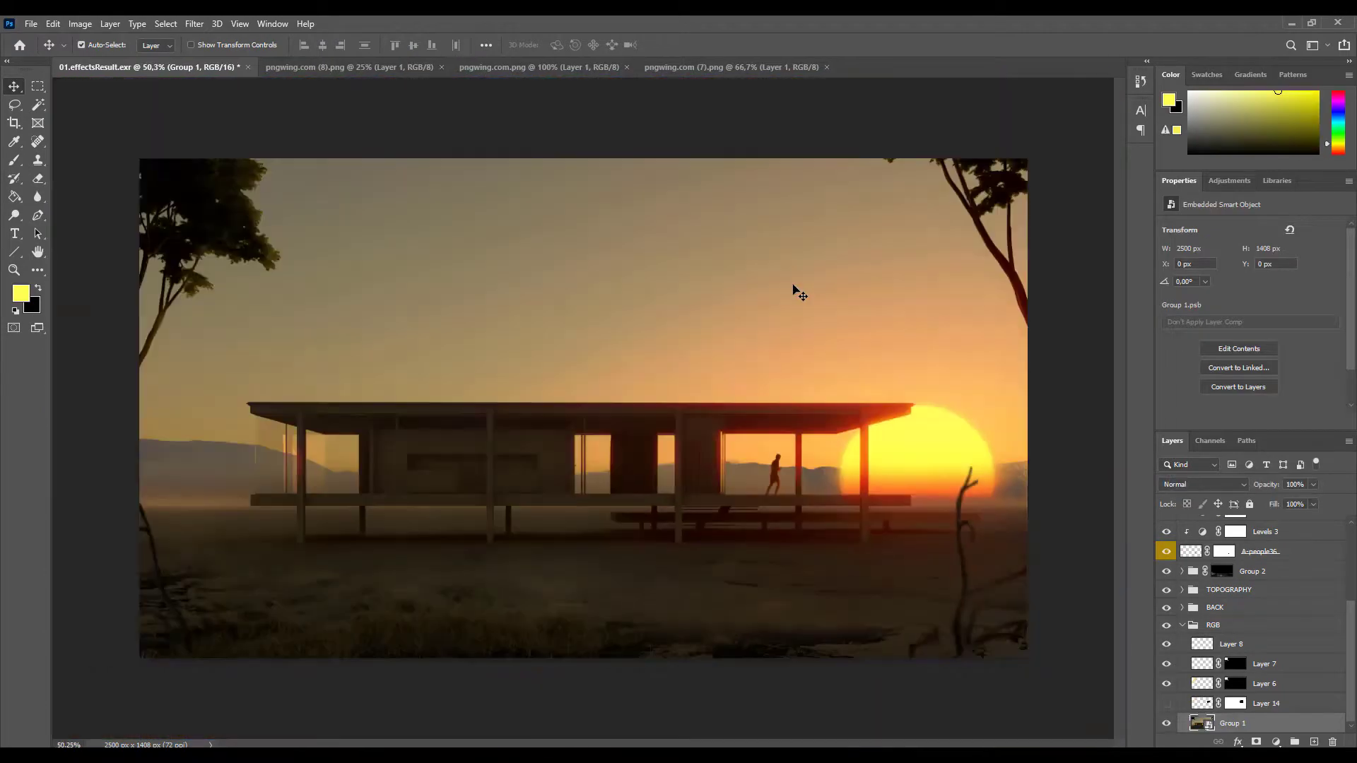
Try lightening the birds with a clipped Levels adjustment, midtones 9.99 and output black 113.
scroll(966, 276, "up", 5, "alt")
left_click(1275, 741)
left_click(1265, 549)
left_click_drag(1221, 330, 1201, 330)
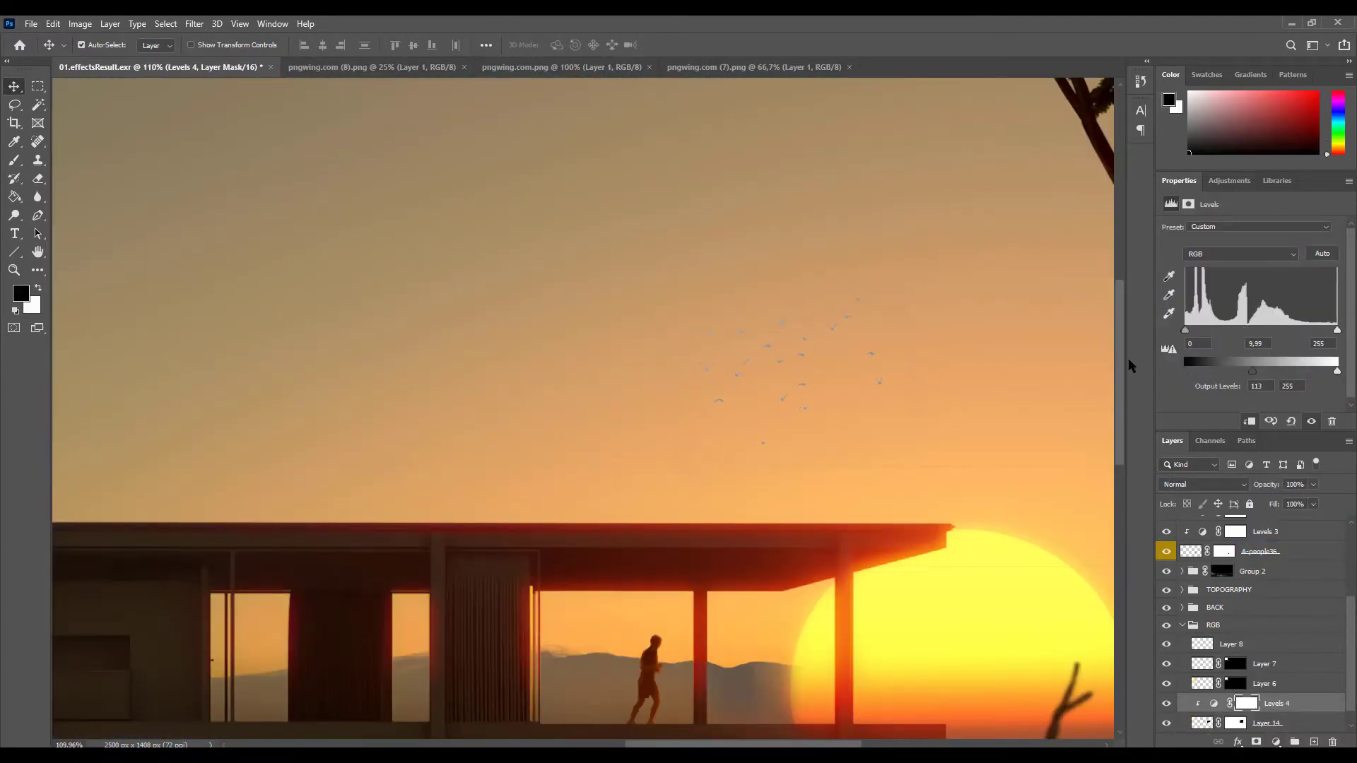
Try fading the bird layer to 27% opacity and target its mask with a black brush.
key("alt+bracketleft")
scroll(993, 417, "down", 5, "alt")
scroll(803, 306, "up", 3, "alt")
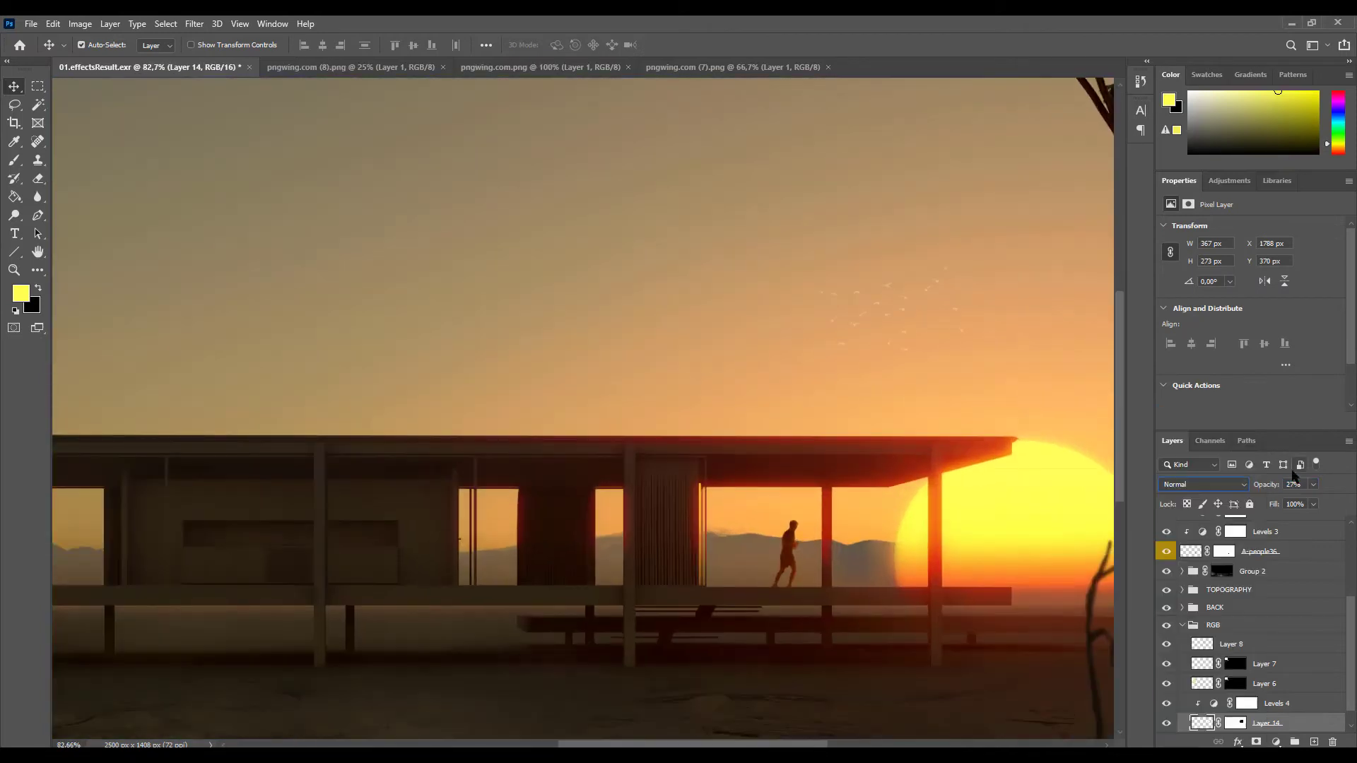
key("ctrl+backslash")
key("d")
key("x")
key("b")
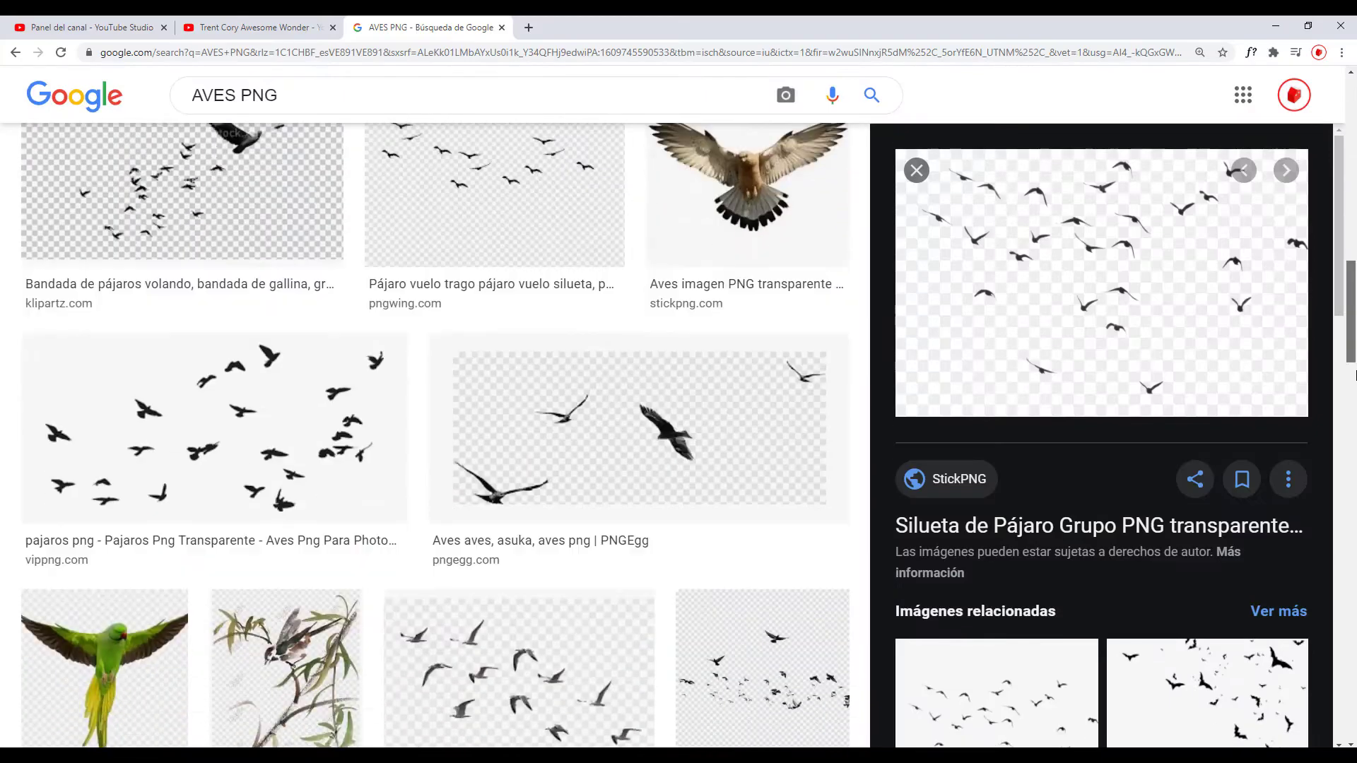
Return to the Chrome image results, copy the freepng.es bird-flock picture and browse for more flying birds.
scroll(424, 424, "down", 4)
left_click(494, 394)
right_click(1075, 242)
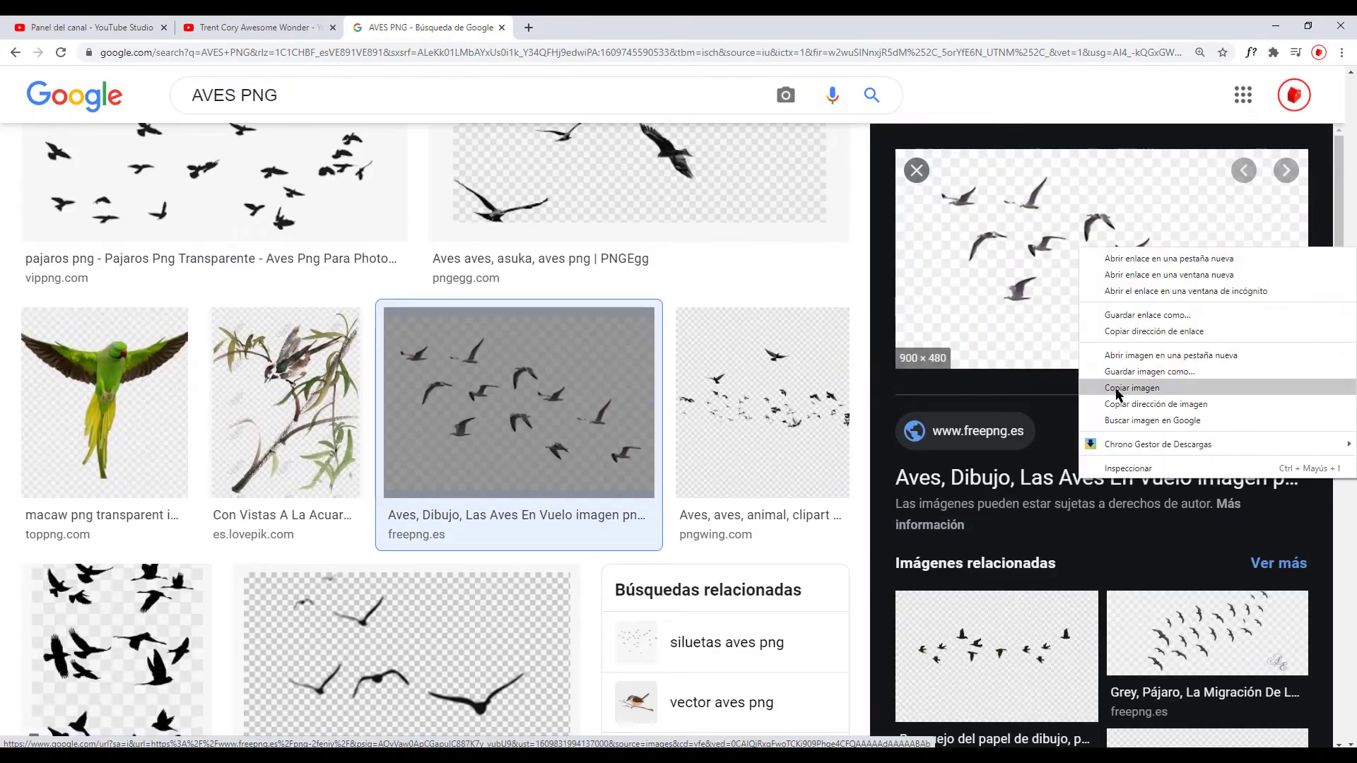
left_click(1121, 388)
scroll(424, 424, "down", 5)
scroll(1354, 208, "up", 5)
scroll(1354, 208, "up", 5)
left_click(596, 396)
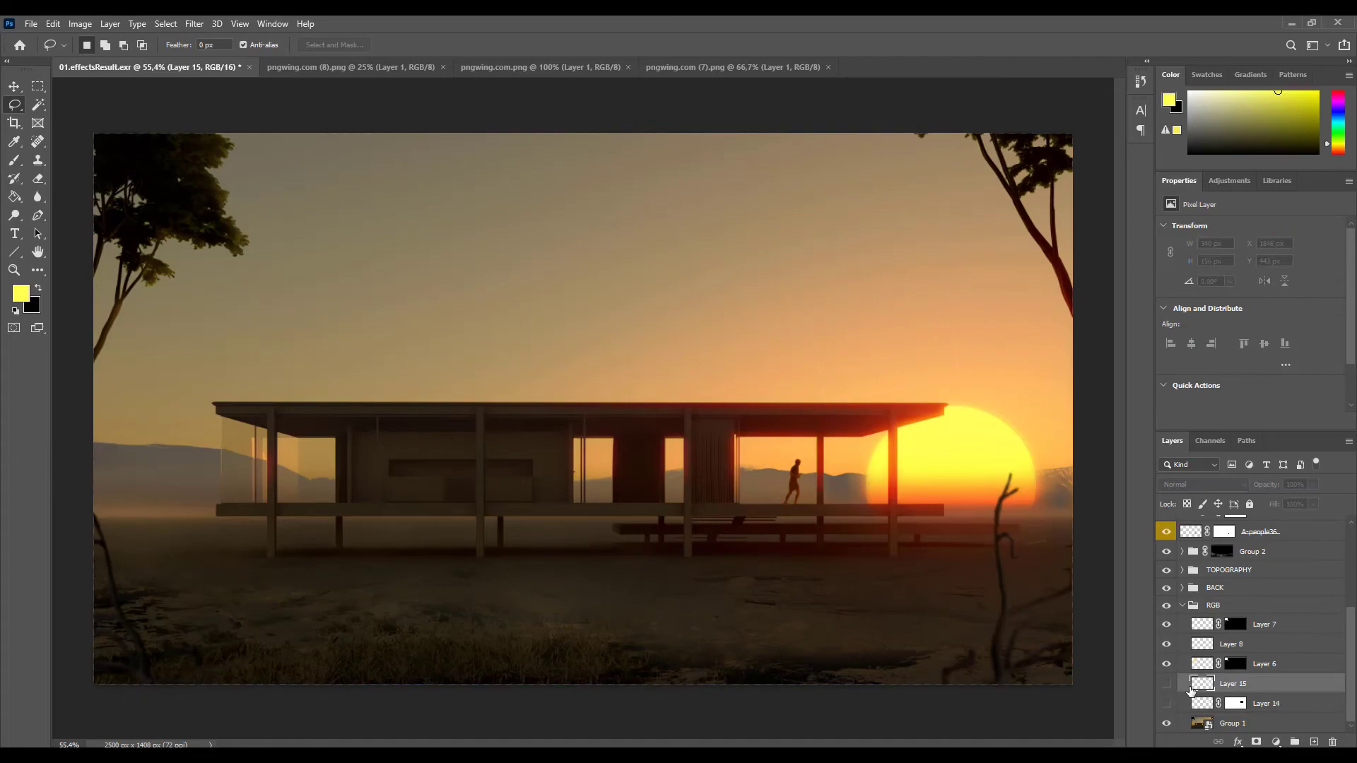
Show Layer 15 and add an adjustment layer above the masked bird flock.
left_click(1166, 683)
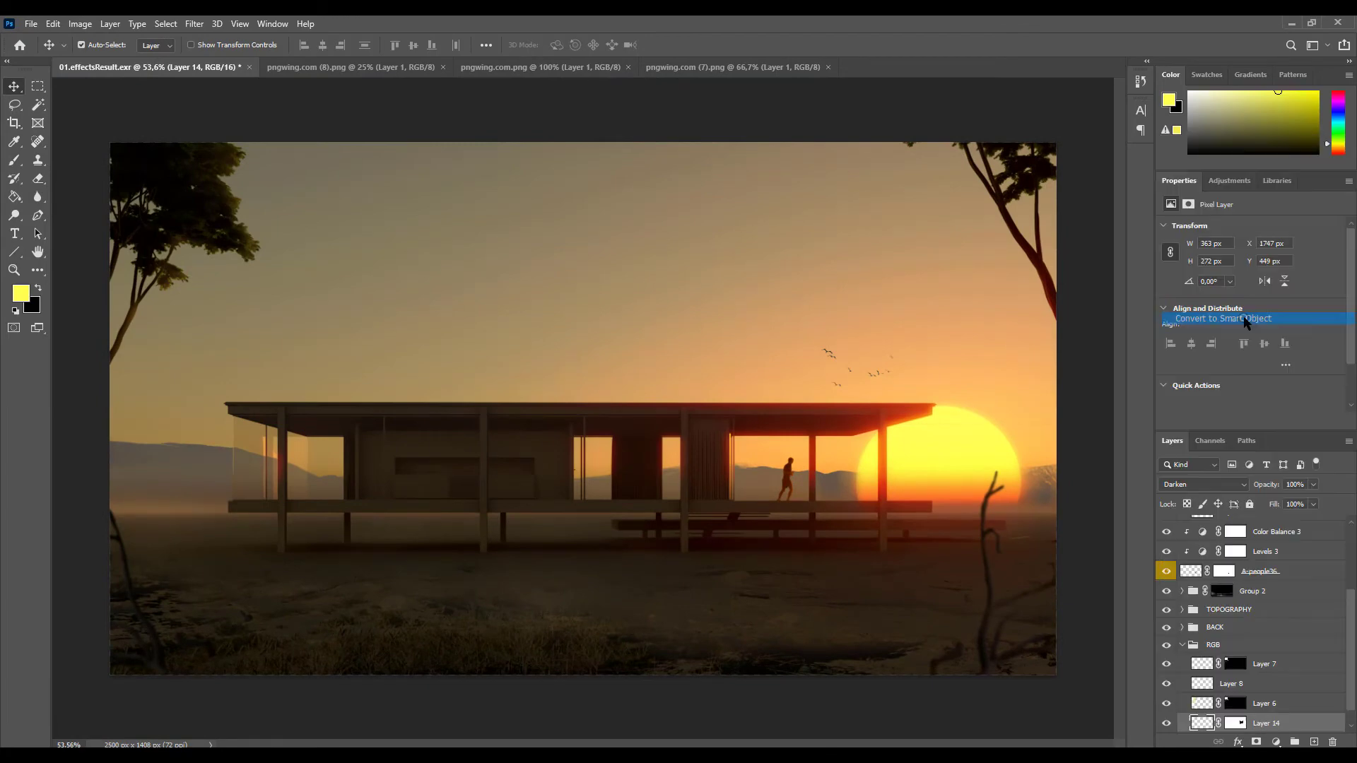
left_click(1275, 742)
left_click(1287, 570)
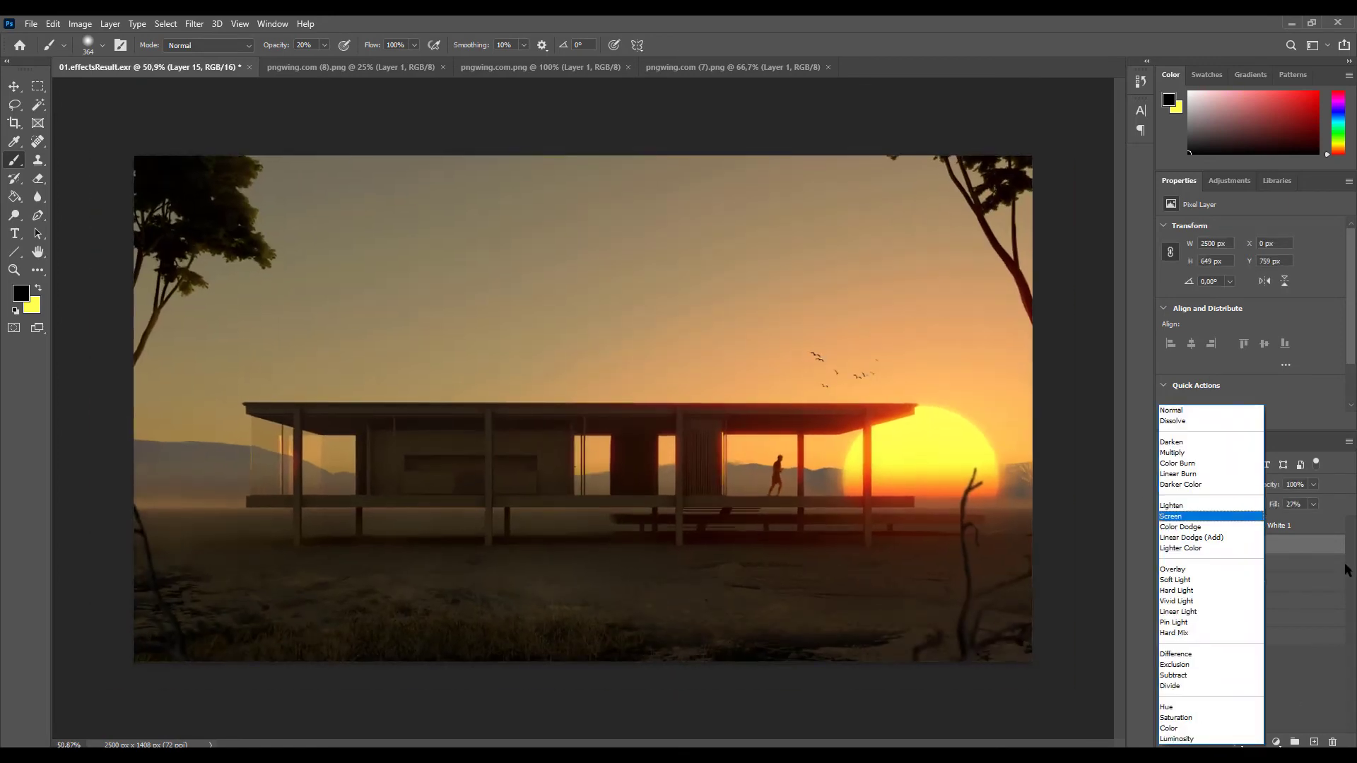
Add a Curves adjustment over the composite, reshape its blue channel curve and set its blending mode to Hard Light.
left_click(1275, 741)
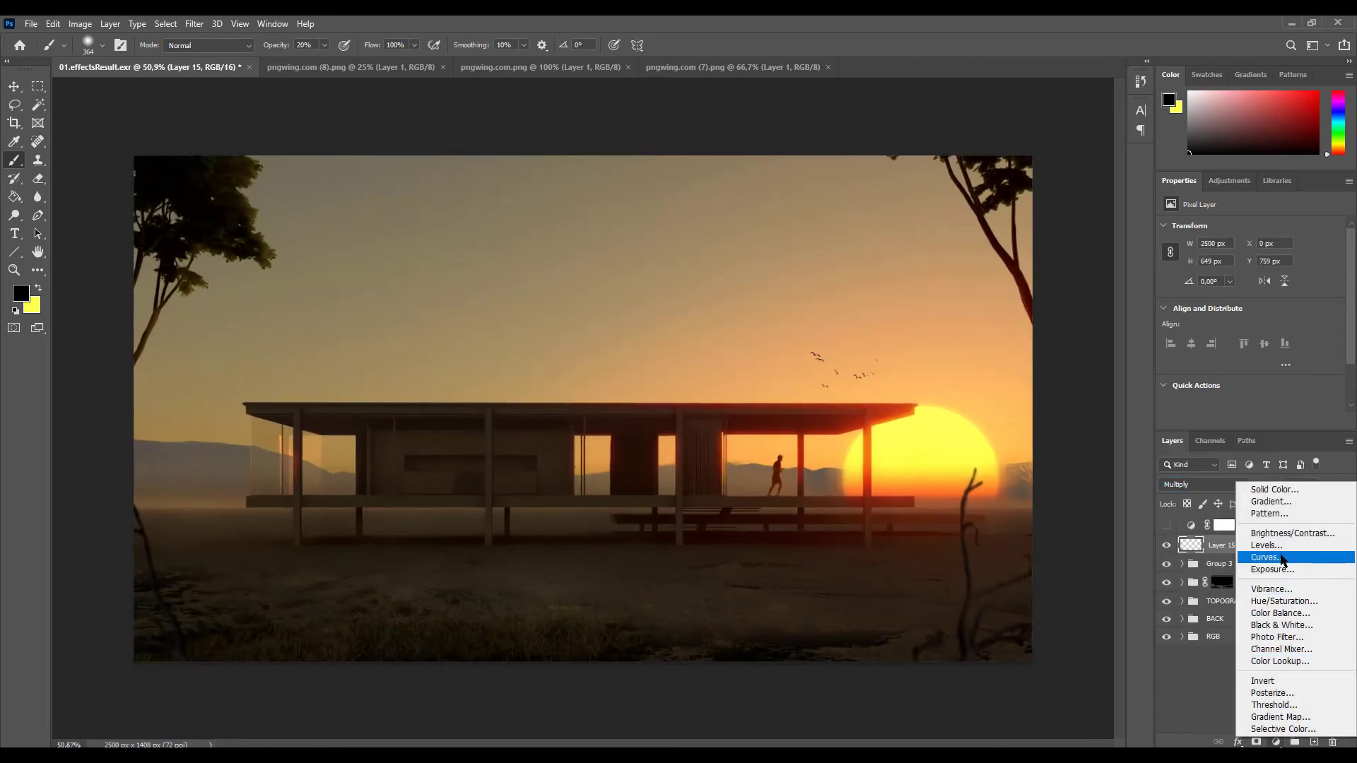
left_click(1201, 554)
key("alt+3")
left_click_drag(1266, 328, 1266, 322)
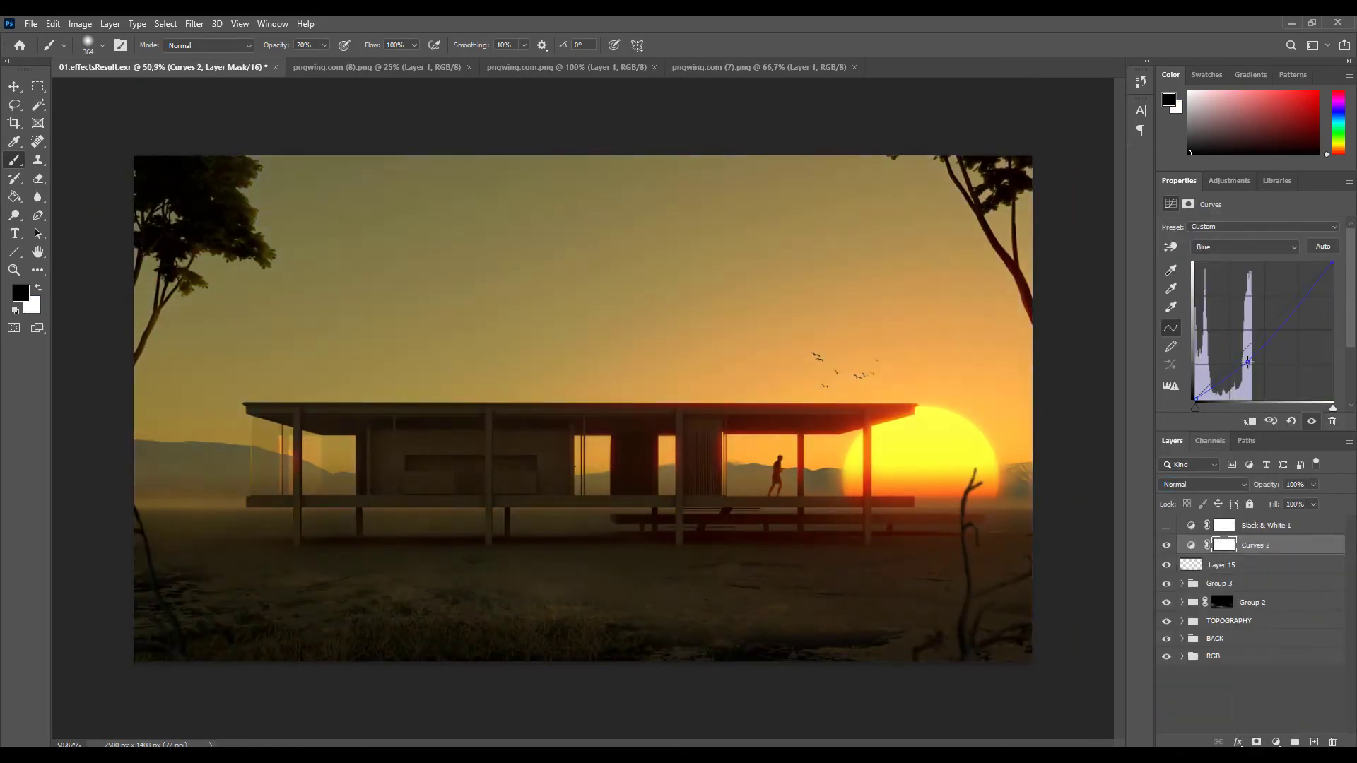
left_click(1204, 485)
left_click(1194, 574)
left_click_drag(1265, 485, 1267, 487)
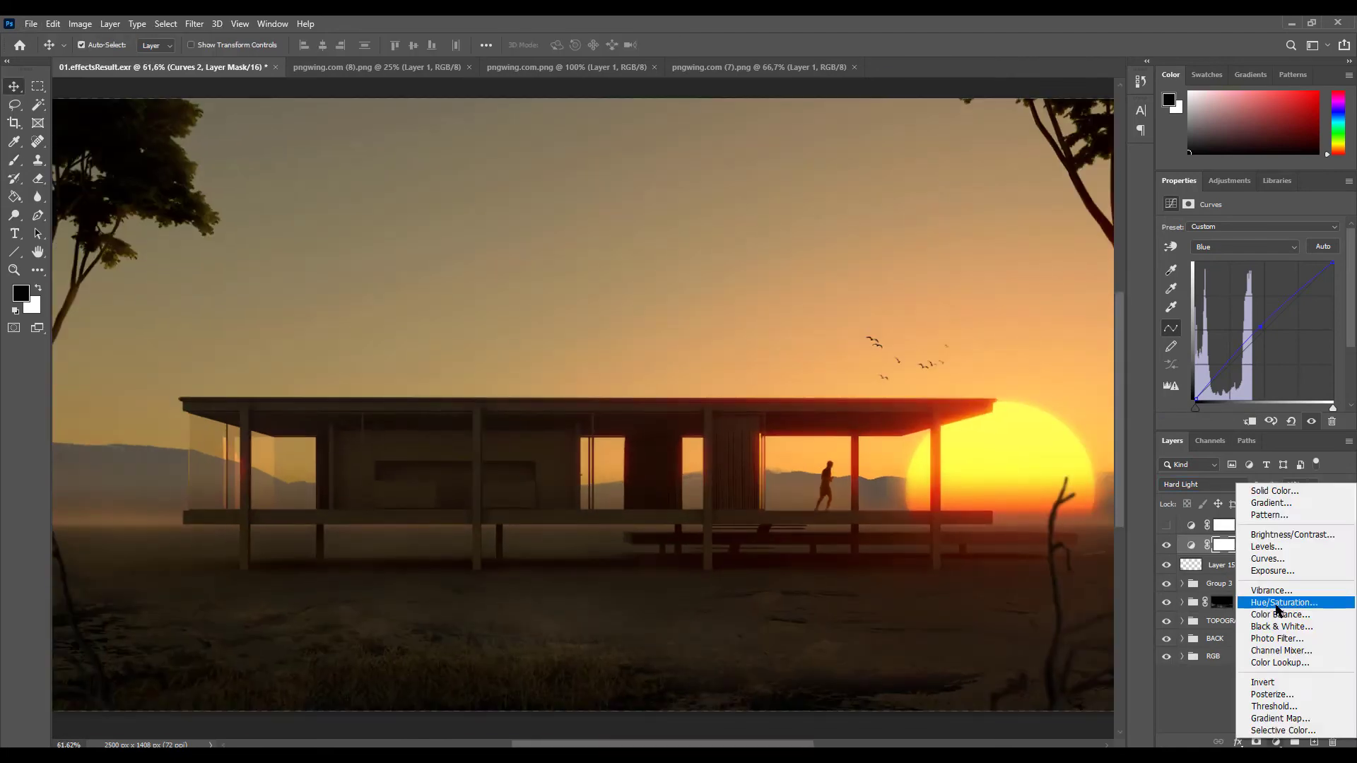
Try a Hue/Saturation adjustment layer above the Curves layer with a slight slider change and a different blending mode.
left_click(1279, 612)
left_click_drag(1250, 282, 1245, 282)
left_click(1204, 485)
left_click(1195, 574)
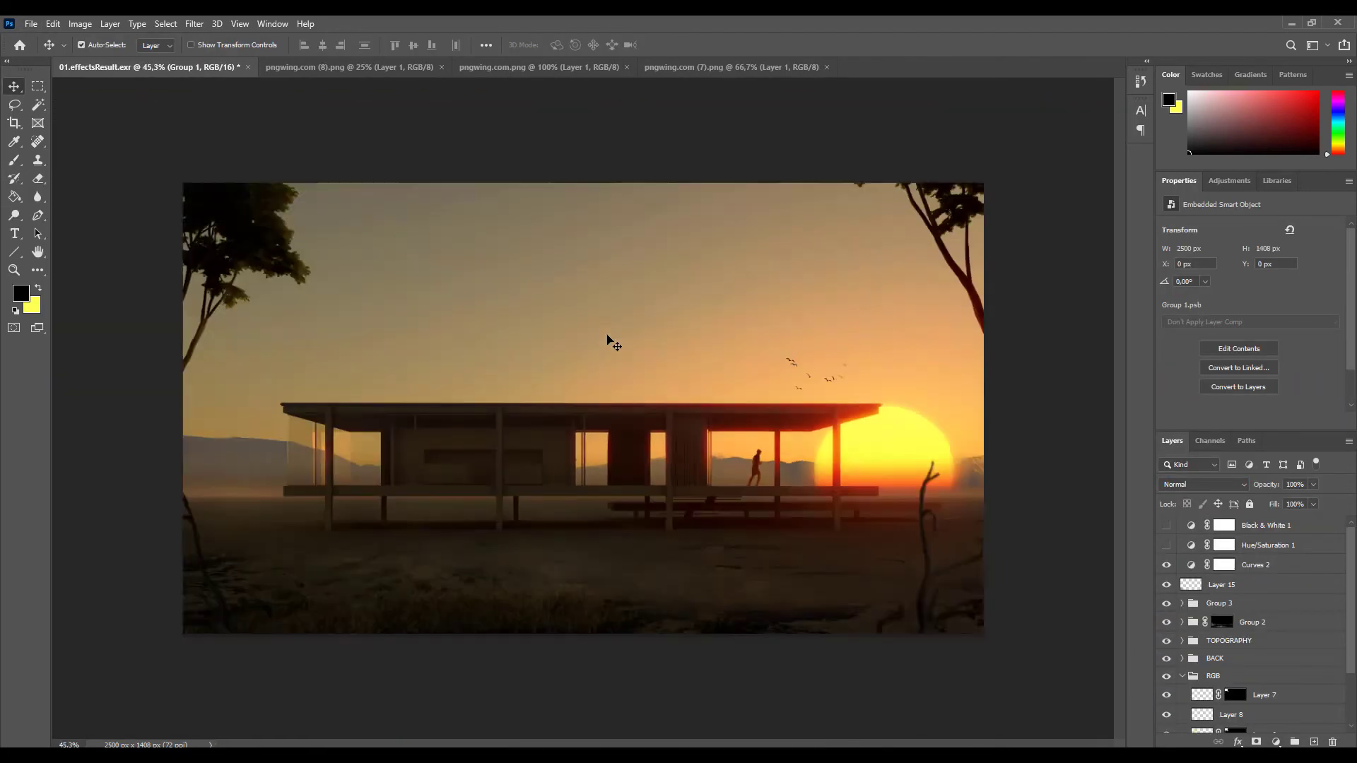
Save the finished composite as a new file on the computer.
key("ctrl+shift+s")
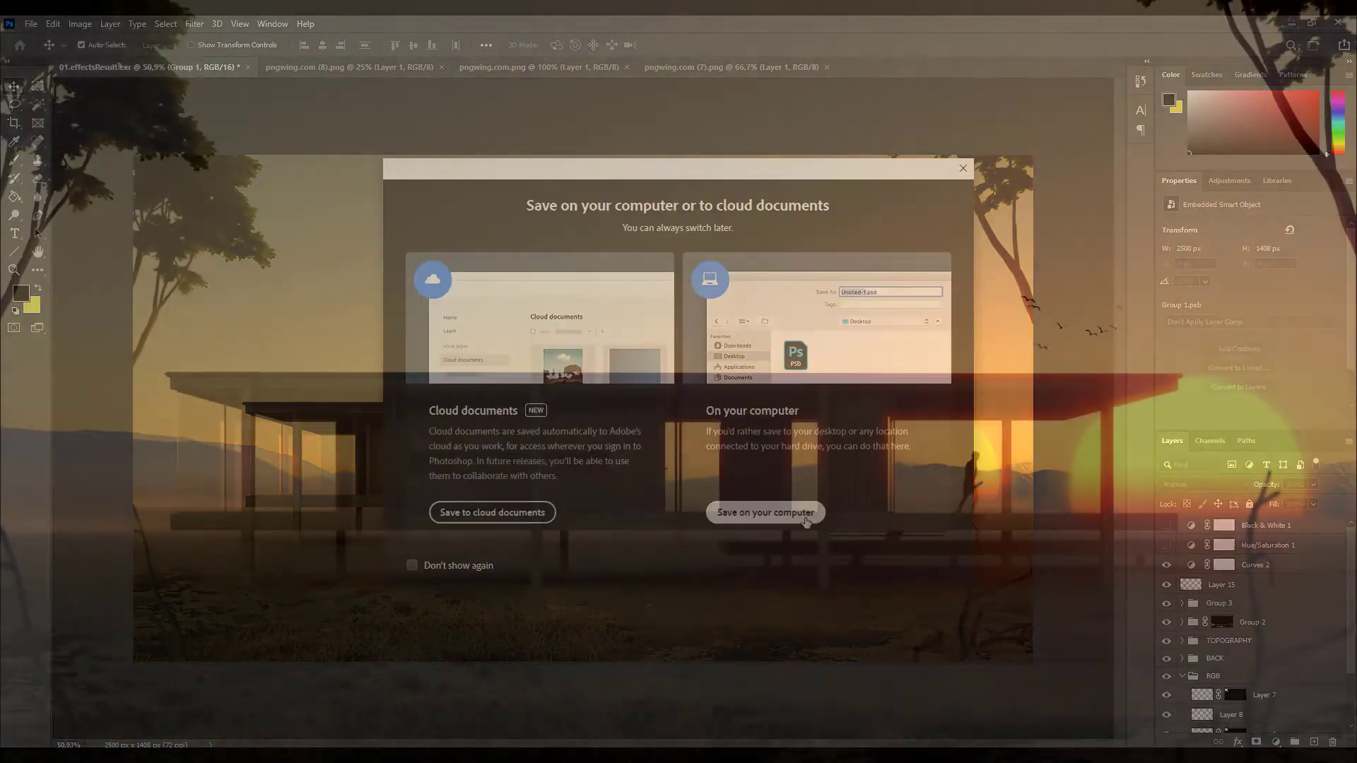